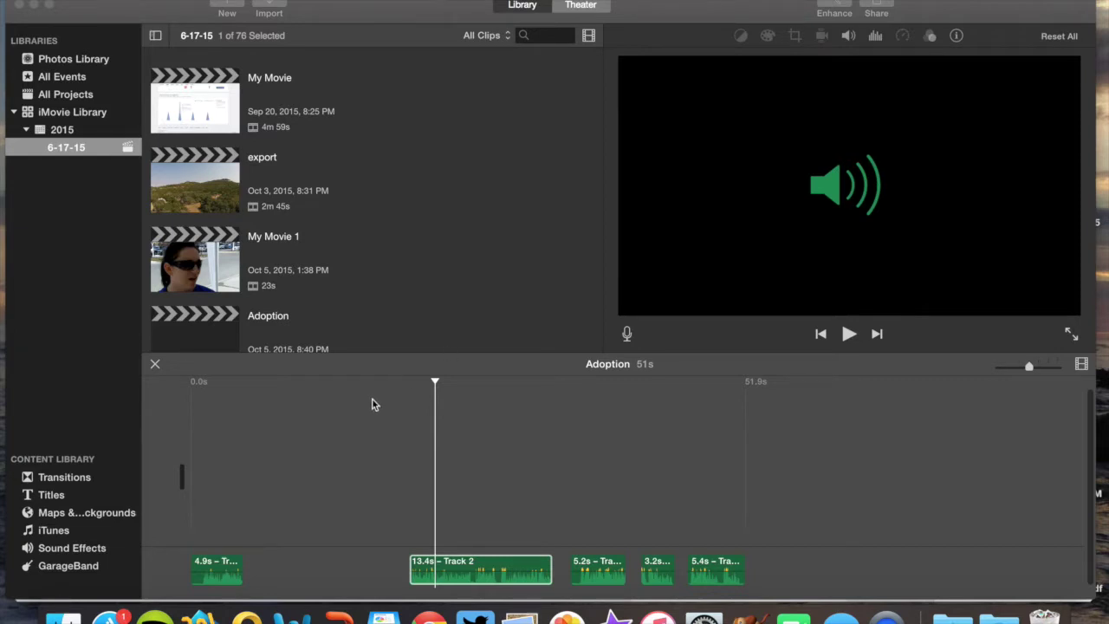
Step: Play back the first voiceover clip at the start of the Adoption timeline
click(197, 576)
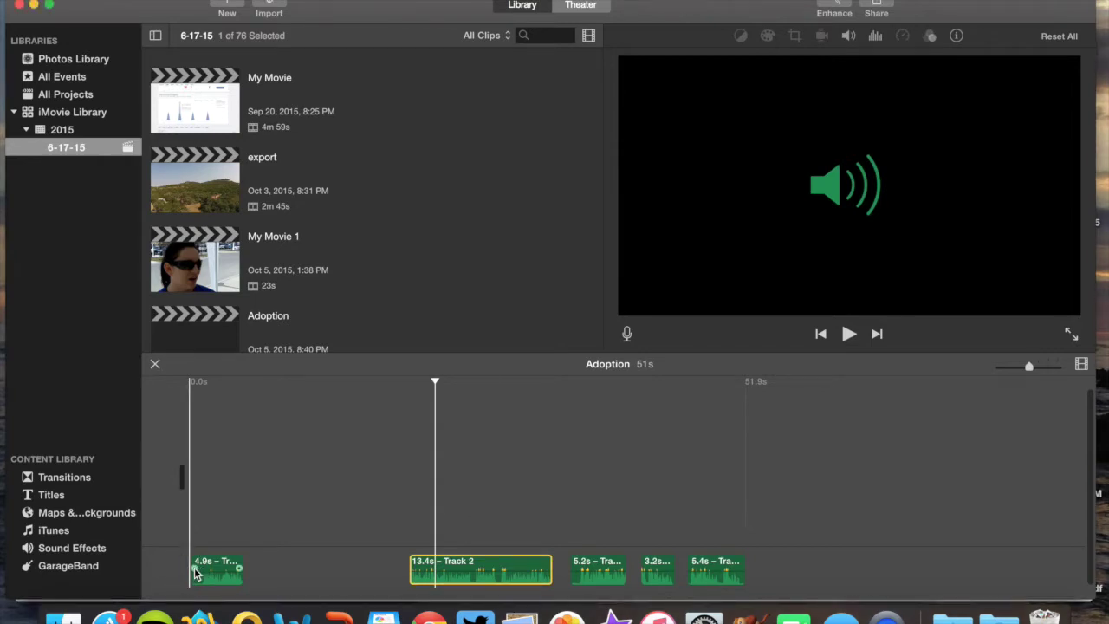
key(space)
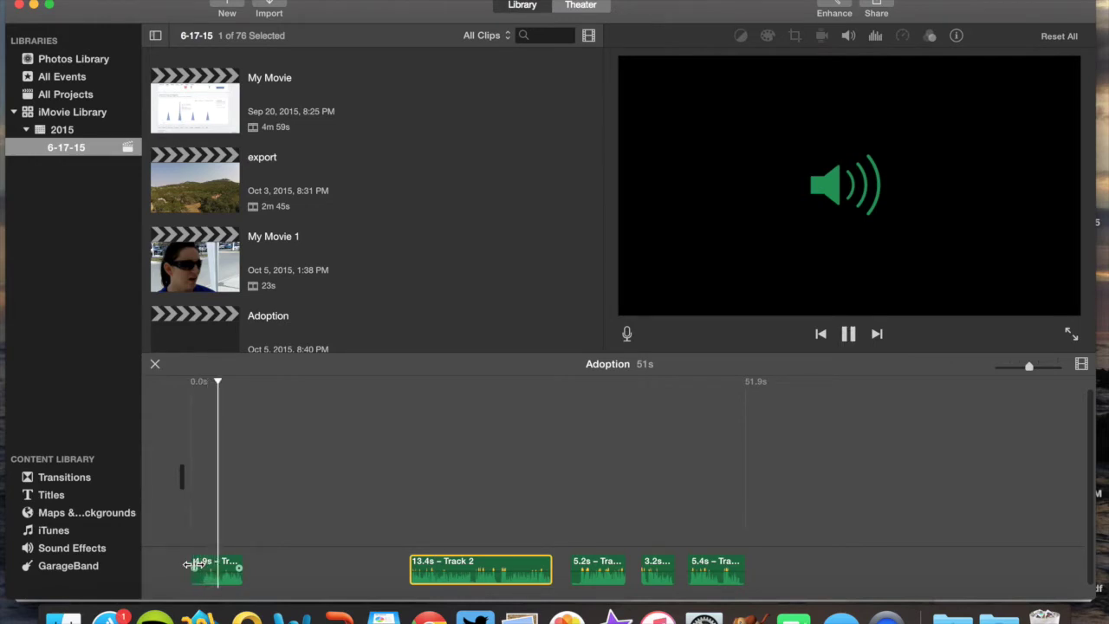
key(space)
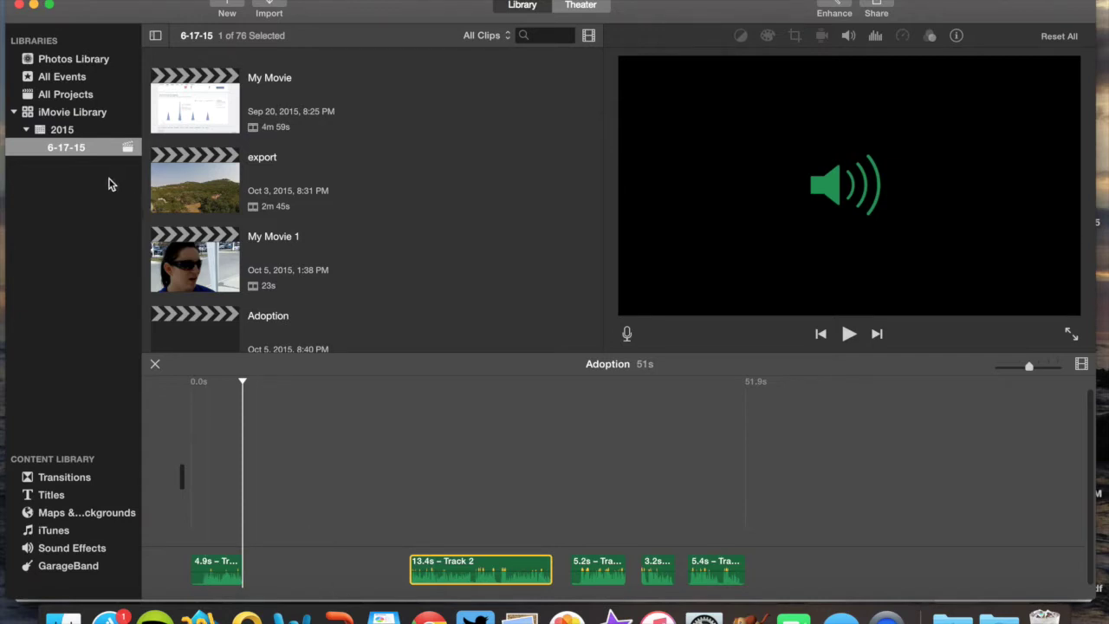
Step: Open the My Movie 1 project and play its opening interview clips
click(218, 272)
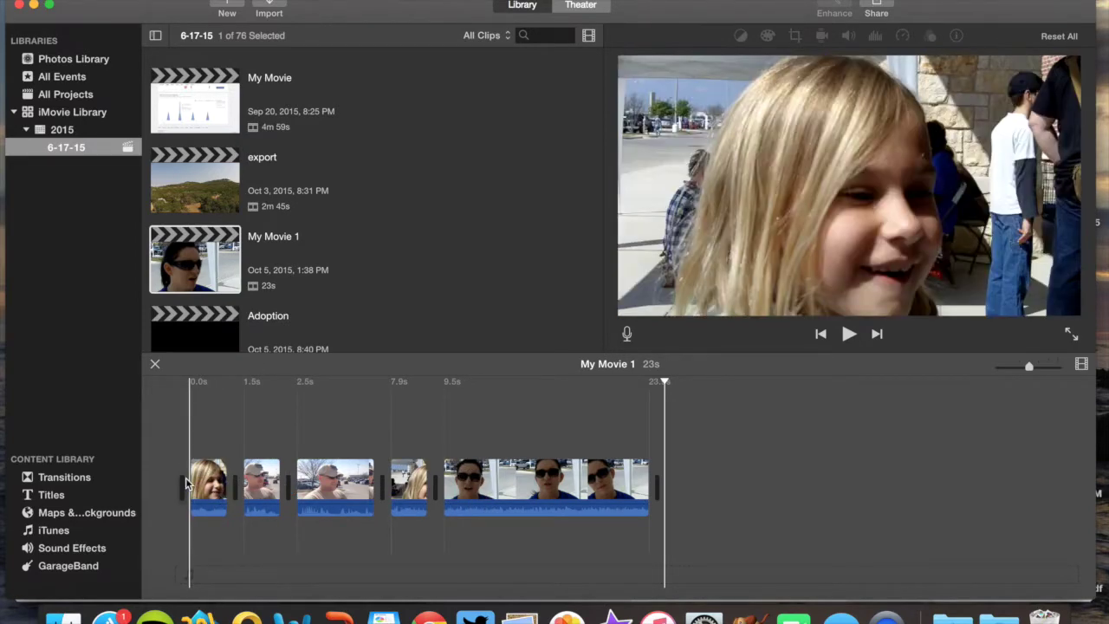
key(space)
key(space)
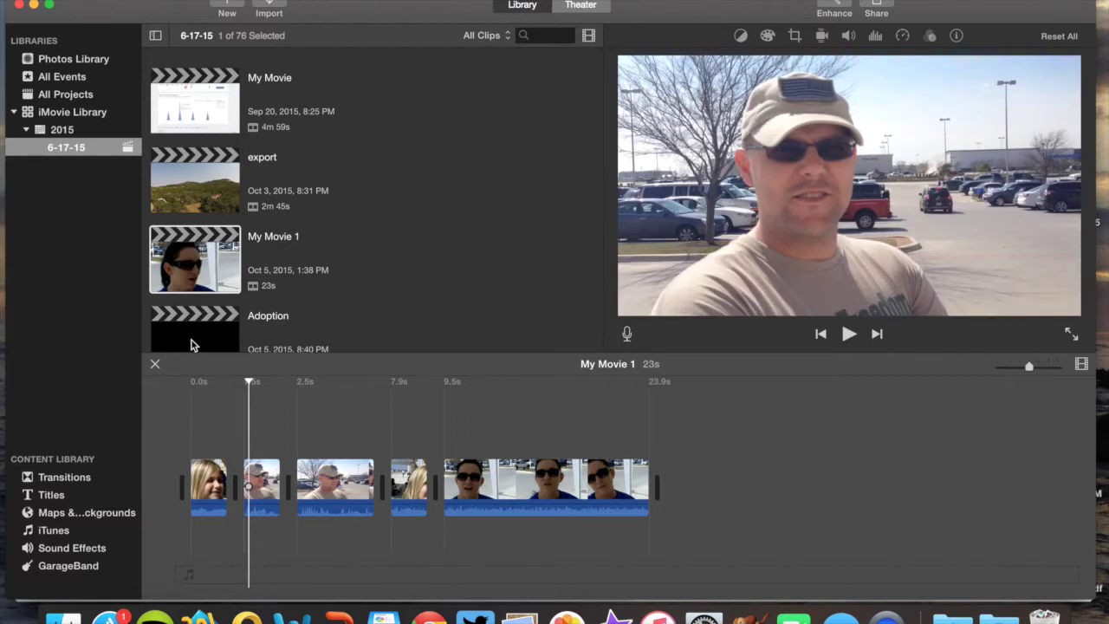
Step: Reopen the Adoption project and replay its first voiceover clip with the event's dog footage in view
click(192, 342)
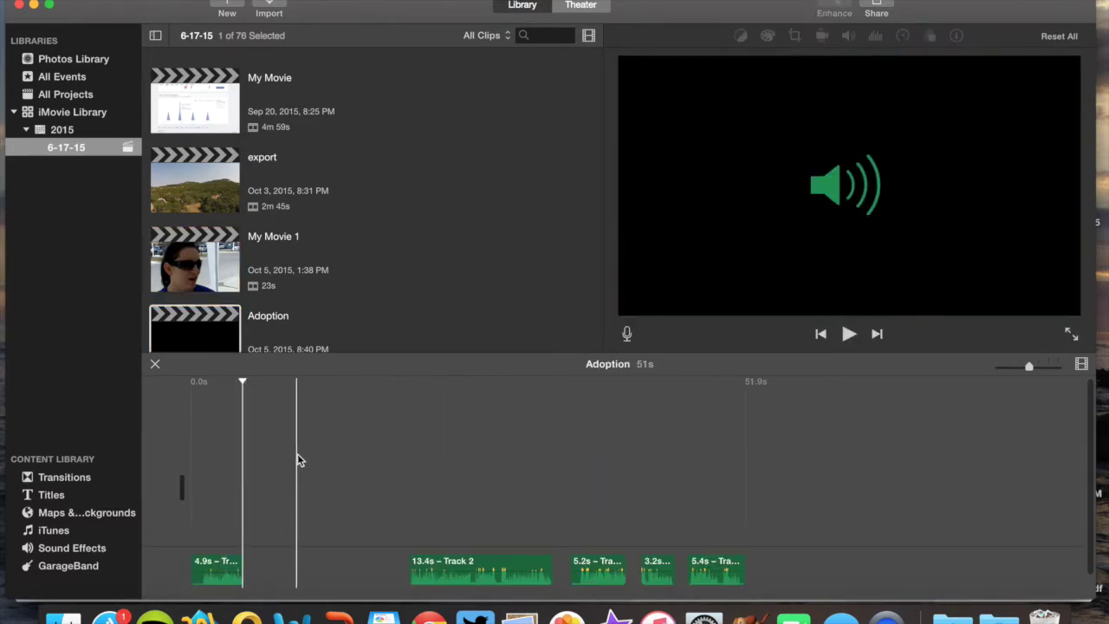
scroll(223, 270, down, 10)
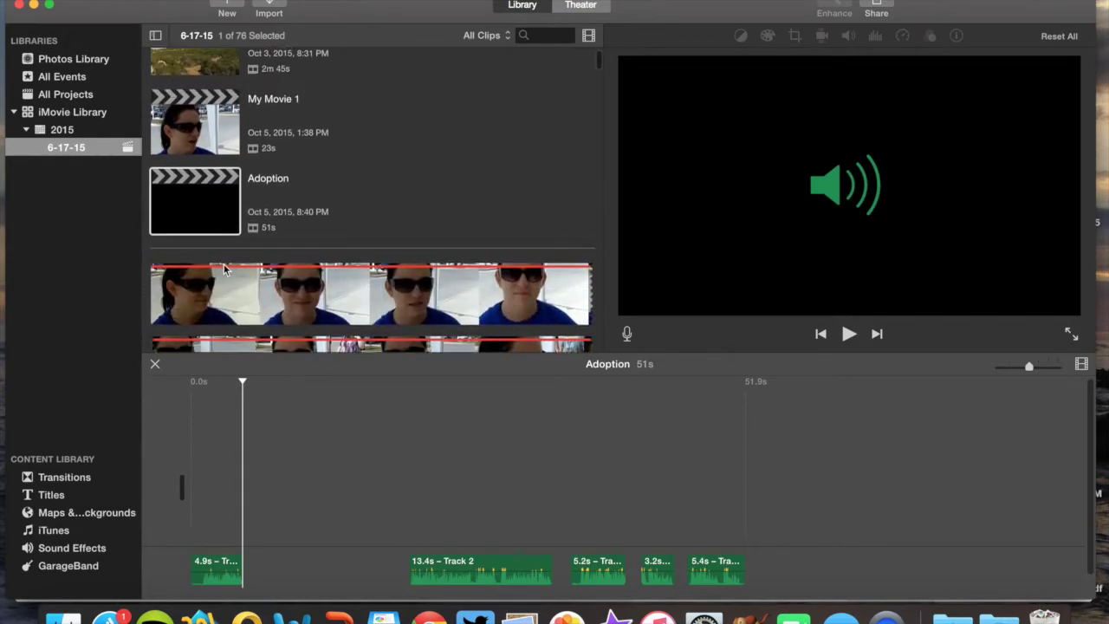
scroll(224, 269, down, 10)
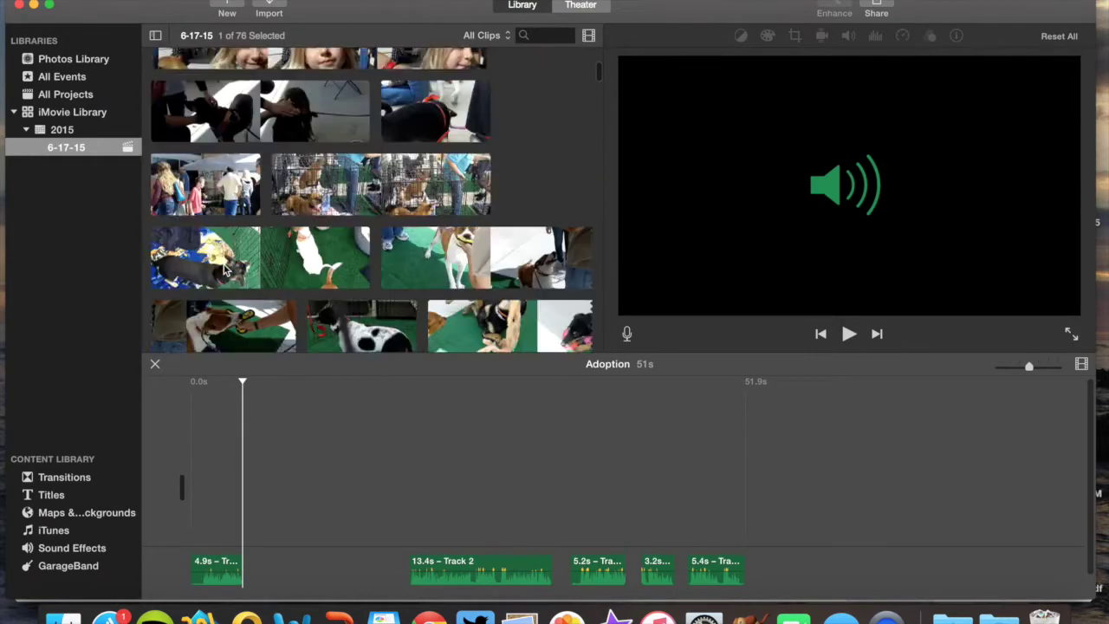
scroll(224, 269, down, 5)
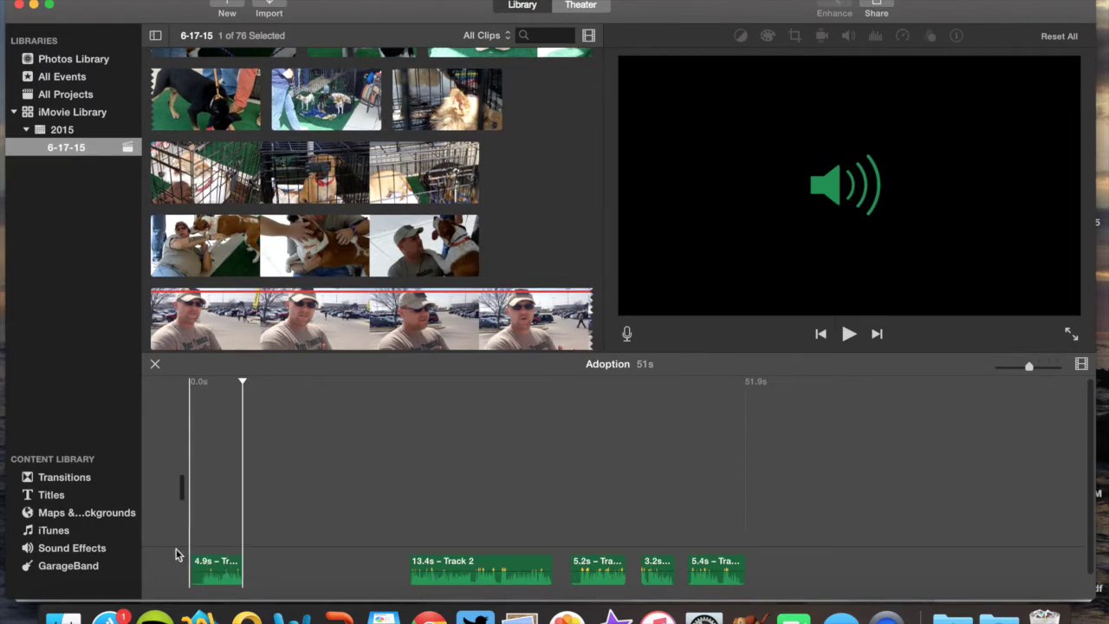
key(space)
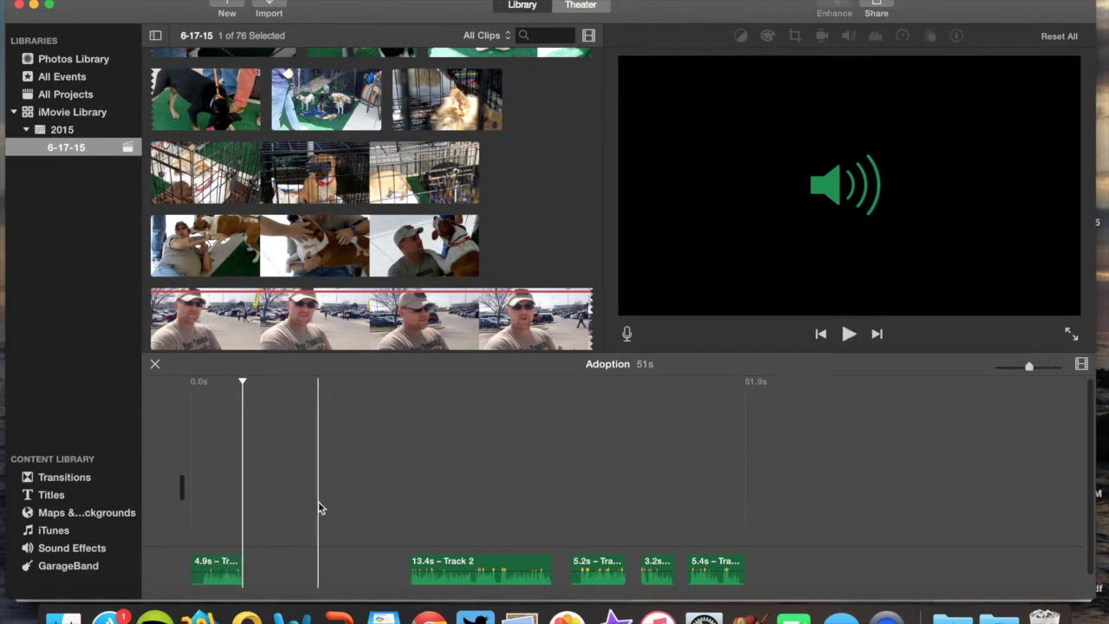
Step: Skim through the event's dog and adoption-fair footage for a shot to go with the first voiceover
scroll(330, 290, up, 10)
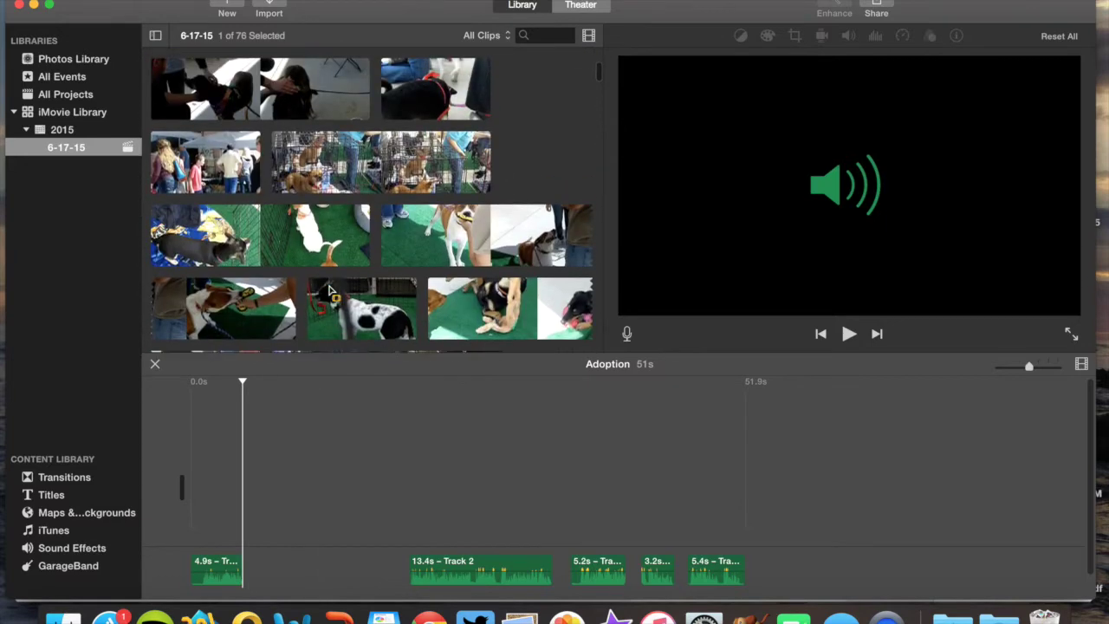
scroll(329, 291, up, 3)
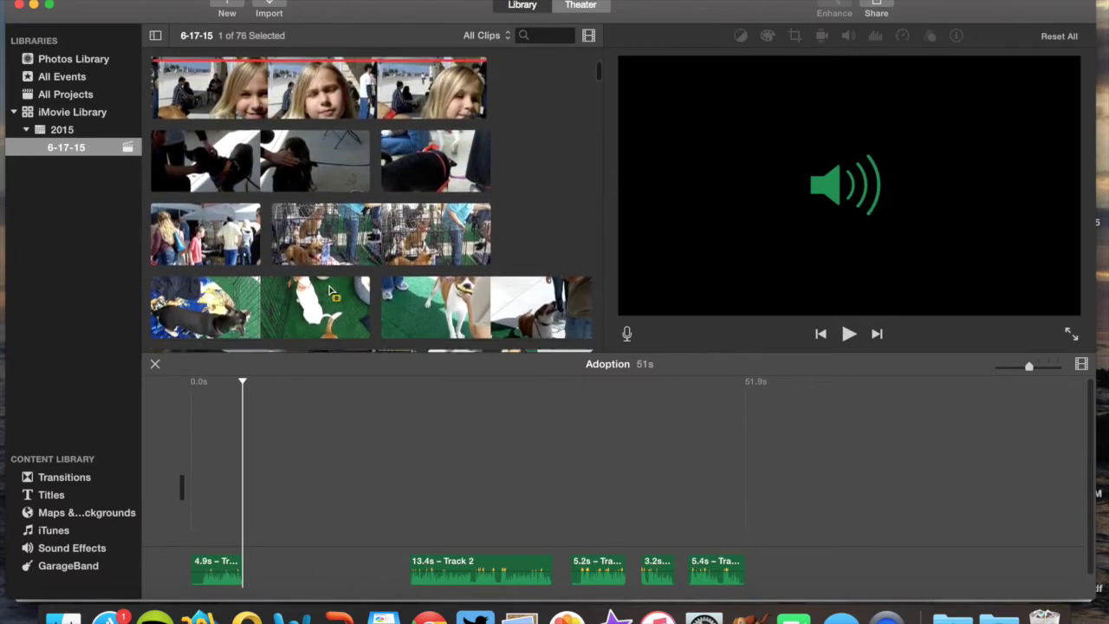
scroll(329, 290, down, 6)
scroll(329, 290, down, 8)
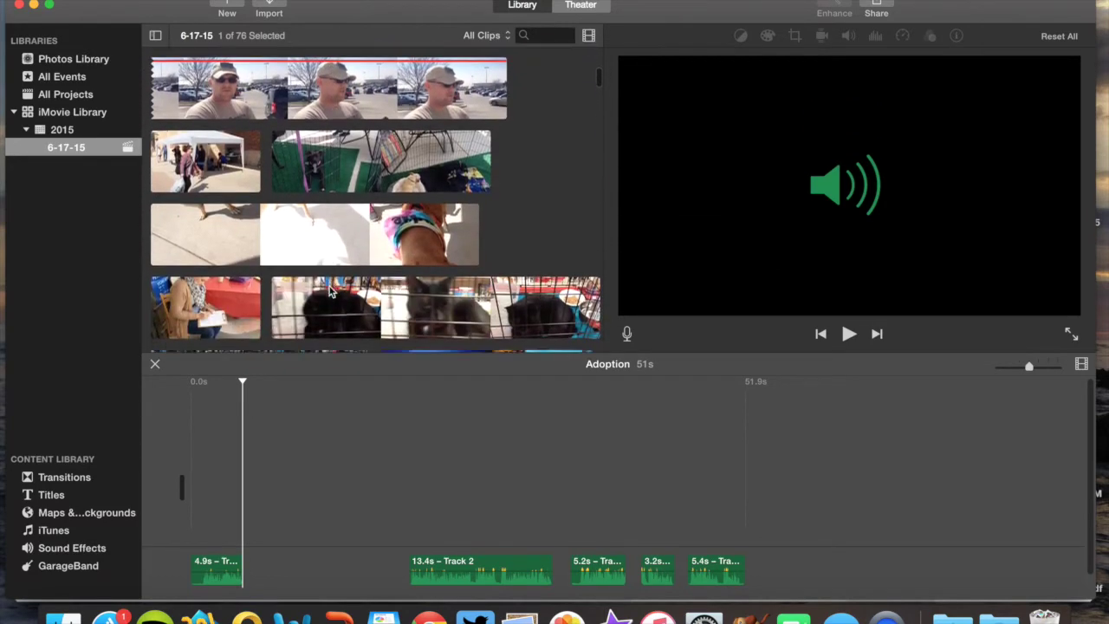
scroll(329, 290, down, 4)
scroll(329, 290, up, 6)
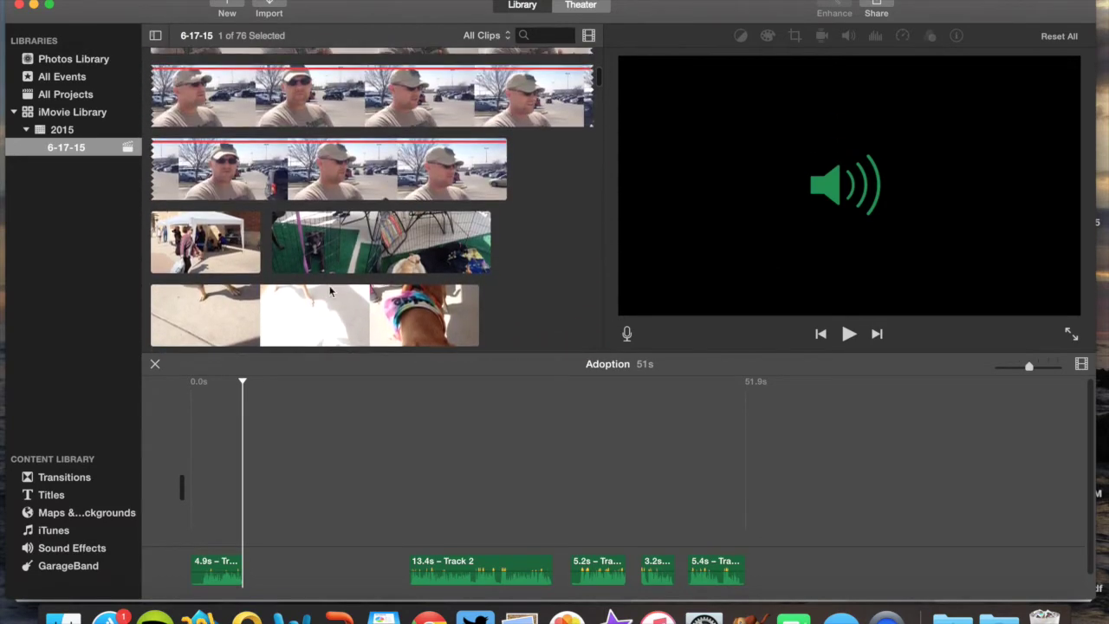
scroll(330, 290, up, 10)
scroll(329, 290, up, 6)
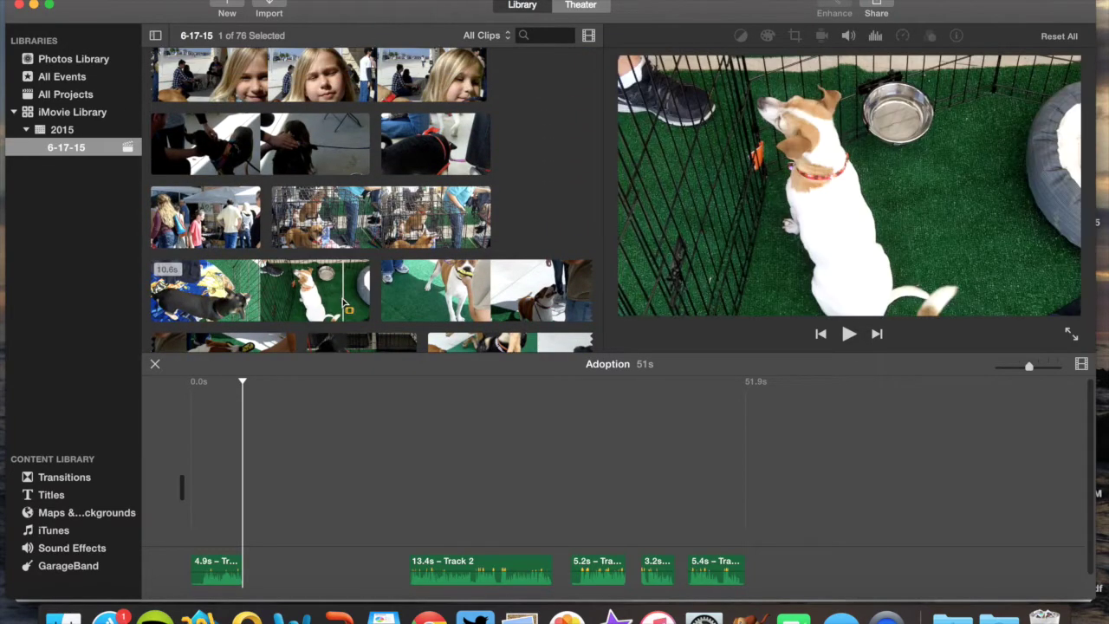
scroll(342, 303, down, 2)
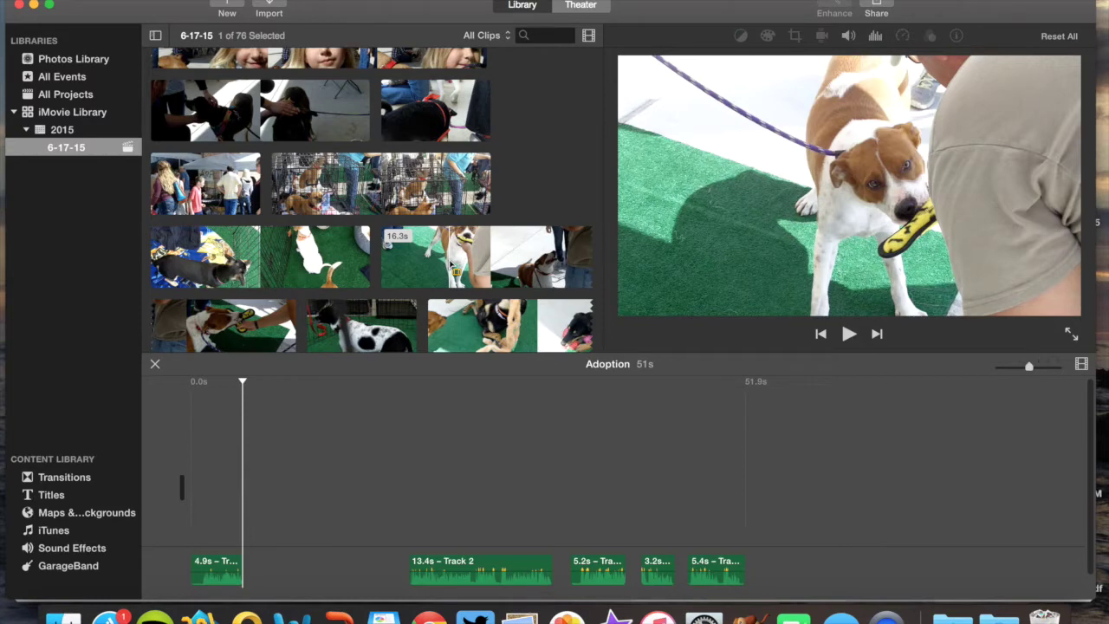
scroll(448, 264, down, 10)
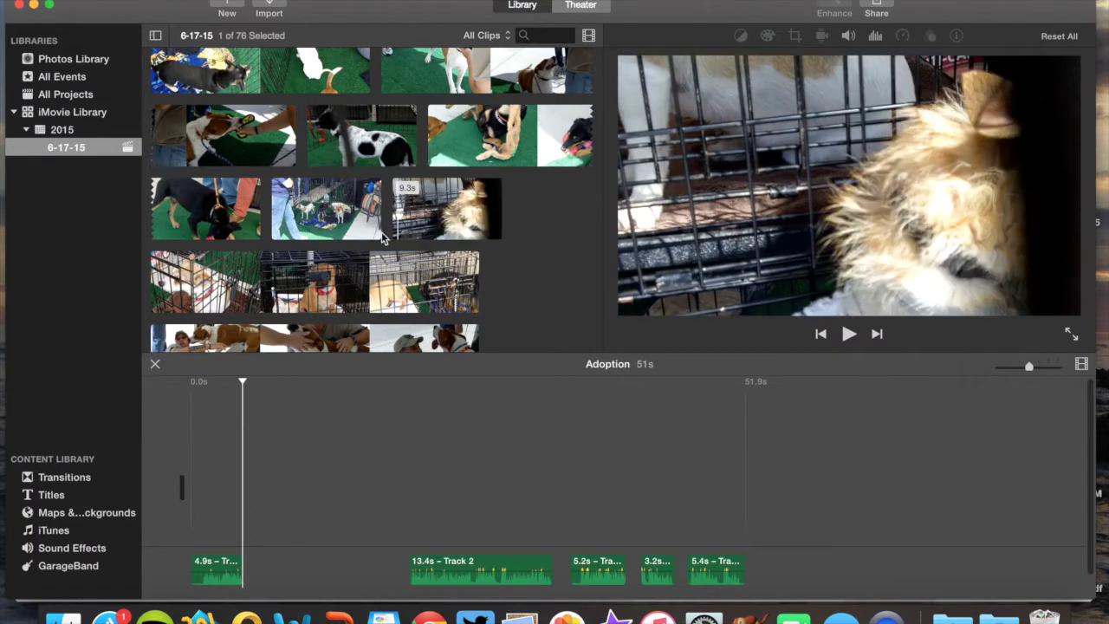
scroll(325, 292, down, 3)
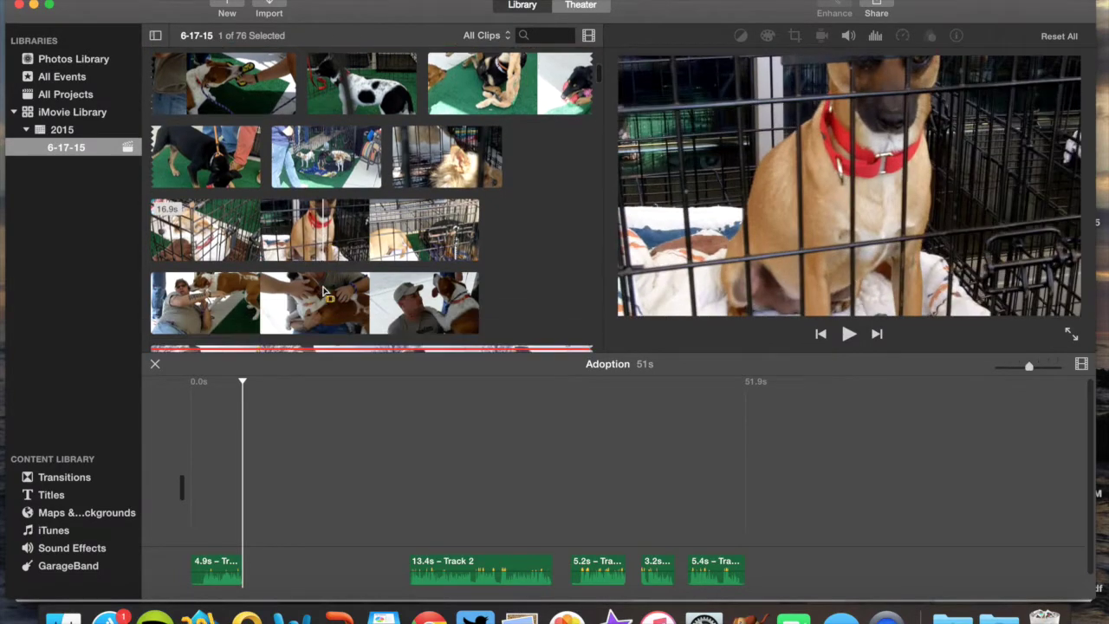
scroll(325, 292, down, 2)
scroll(325, 292, up, 5)
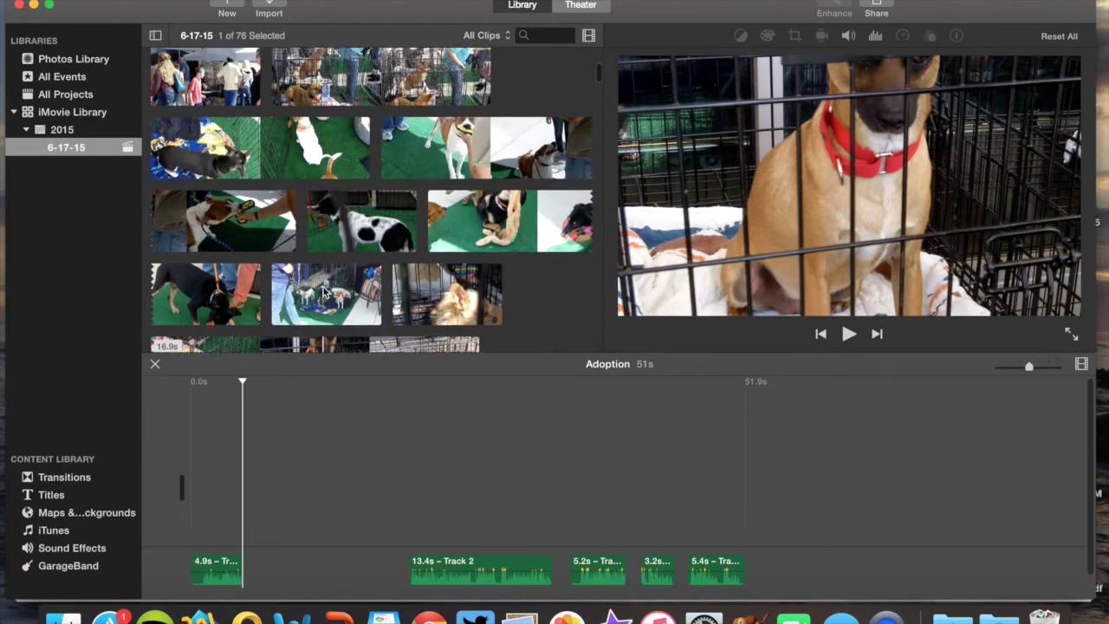
scroll(325, 292, up, 3)
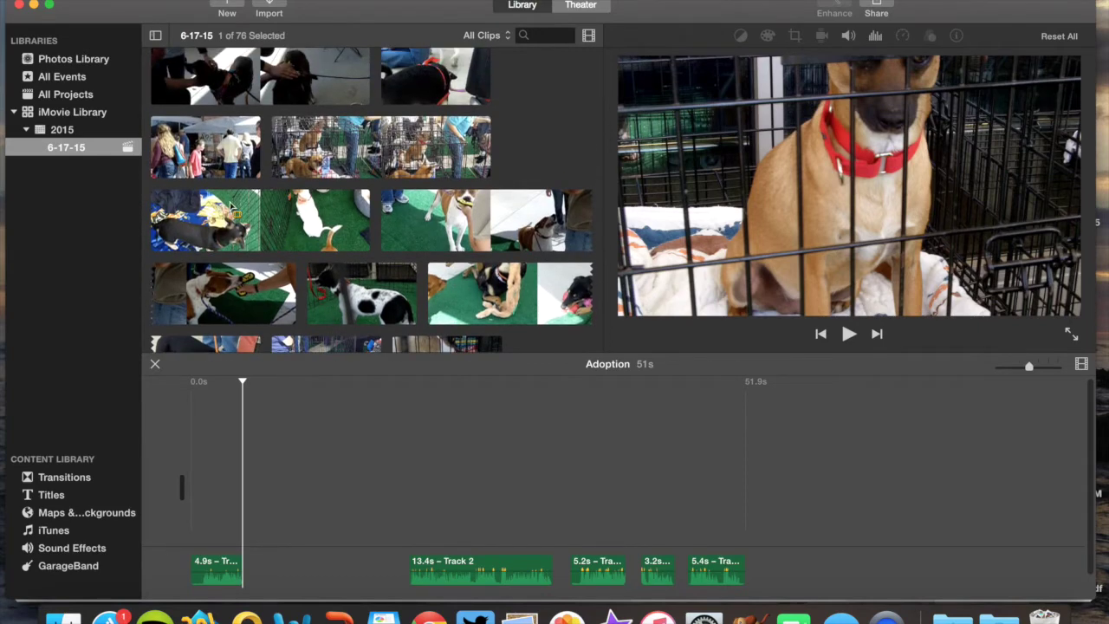
scroll(259, 202, up, 4)
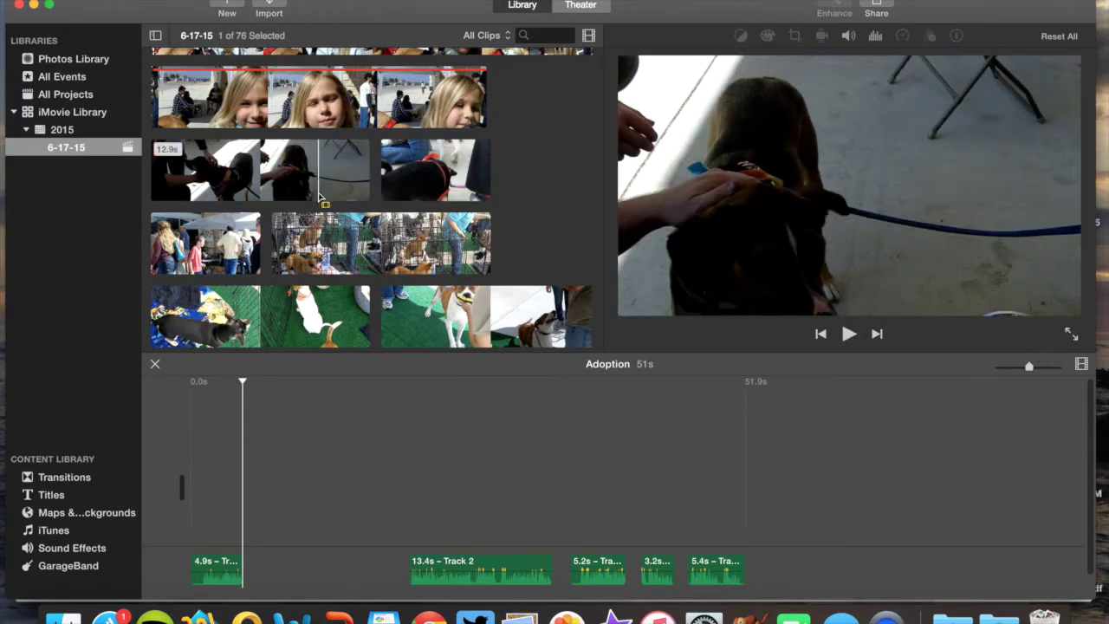
Step: Place a 4.9-second range of the 13-second caged-dogs clip at the start of the Adoption timeline above Track 1 and play it back
click(295, 253)
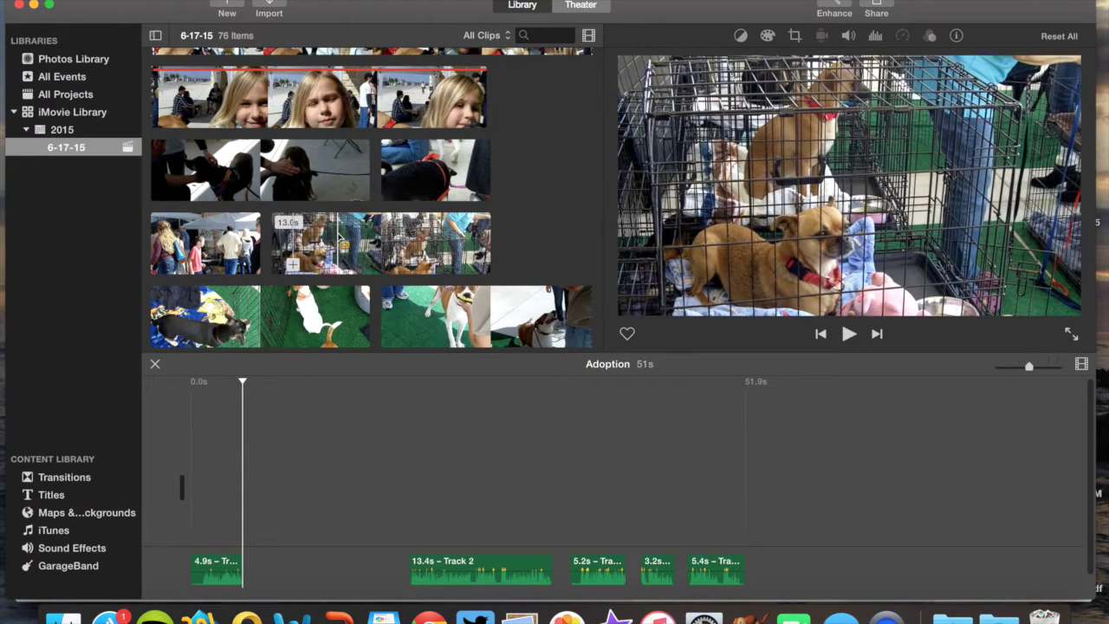
drag(338, 240, 392, 243)
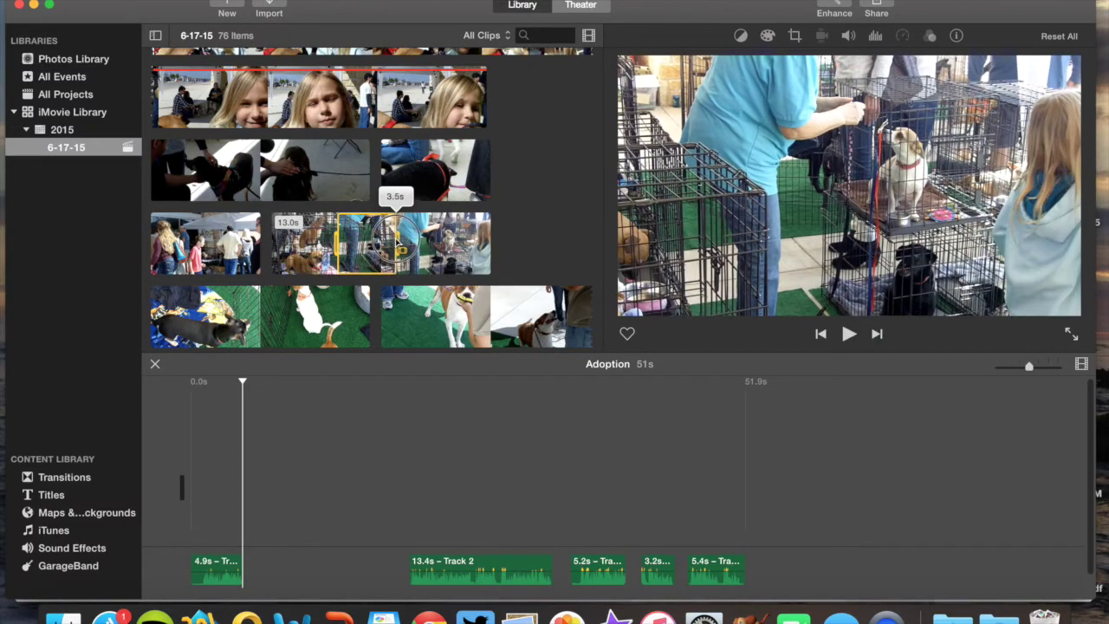
drag(400, 236, 419, 236)
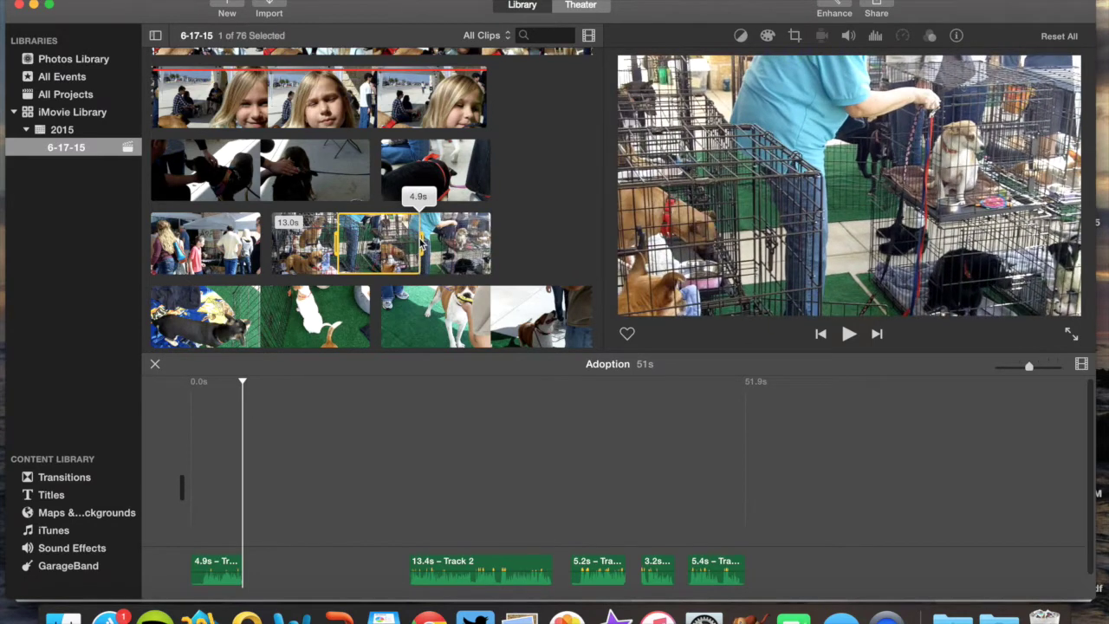
drag(346, 316, 186, 508)
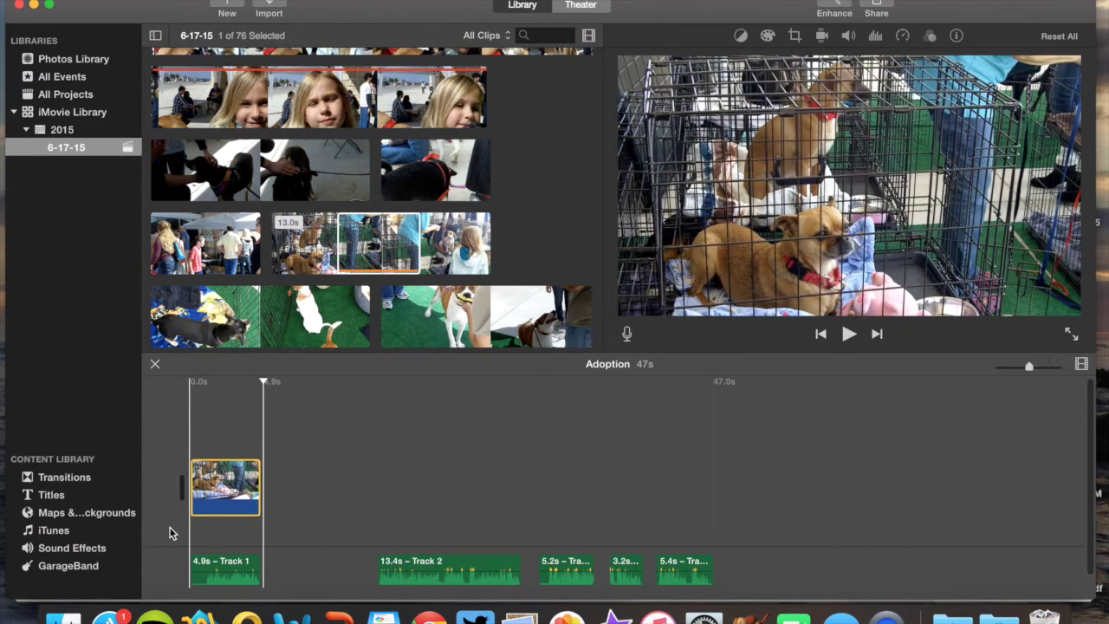
key(space)
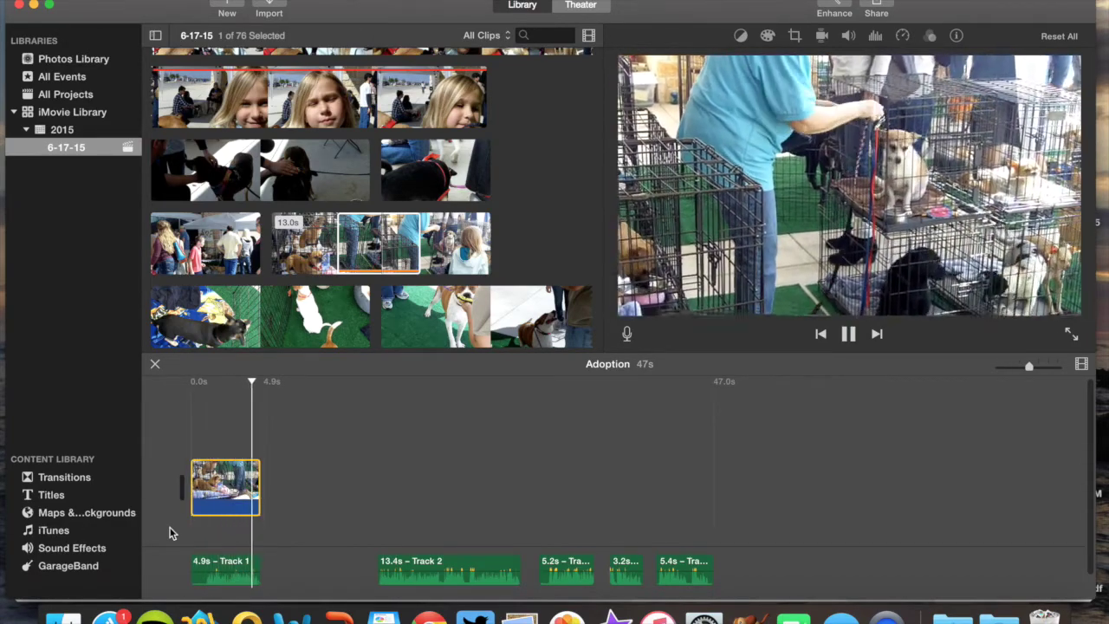
key(space)
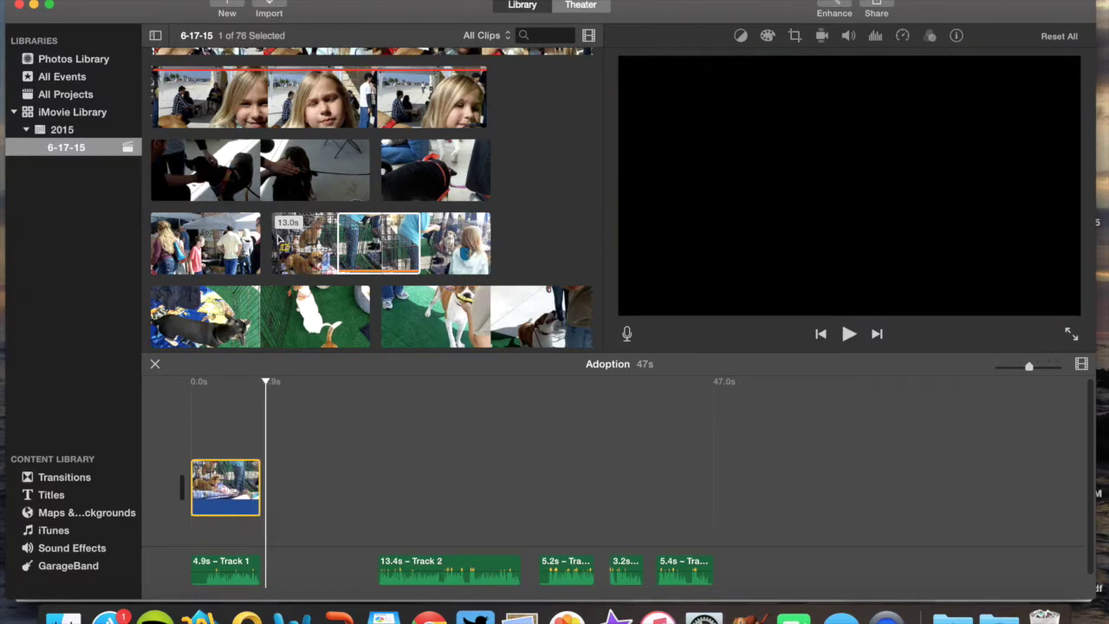
Step: Copy the girl's opening clip from My Movie 1 into the Adoption timeline after the caged-dogs clip and play the sequence from the beginning
scroll(295, 183, up, 15)
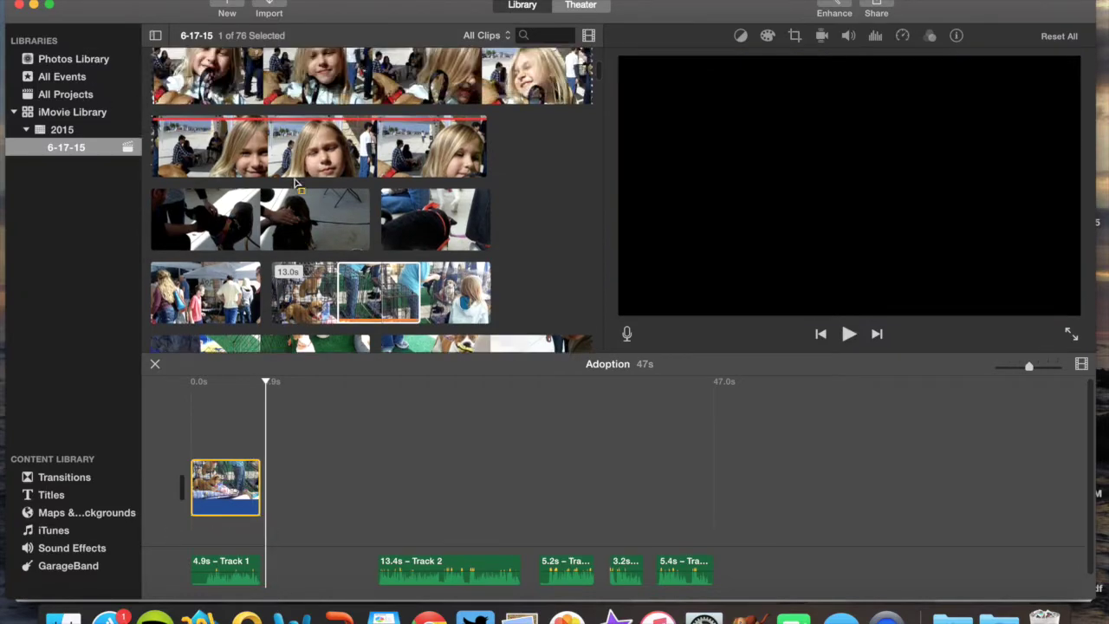
double_click(222, 188)
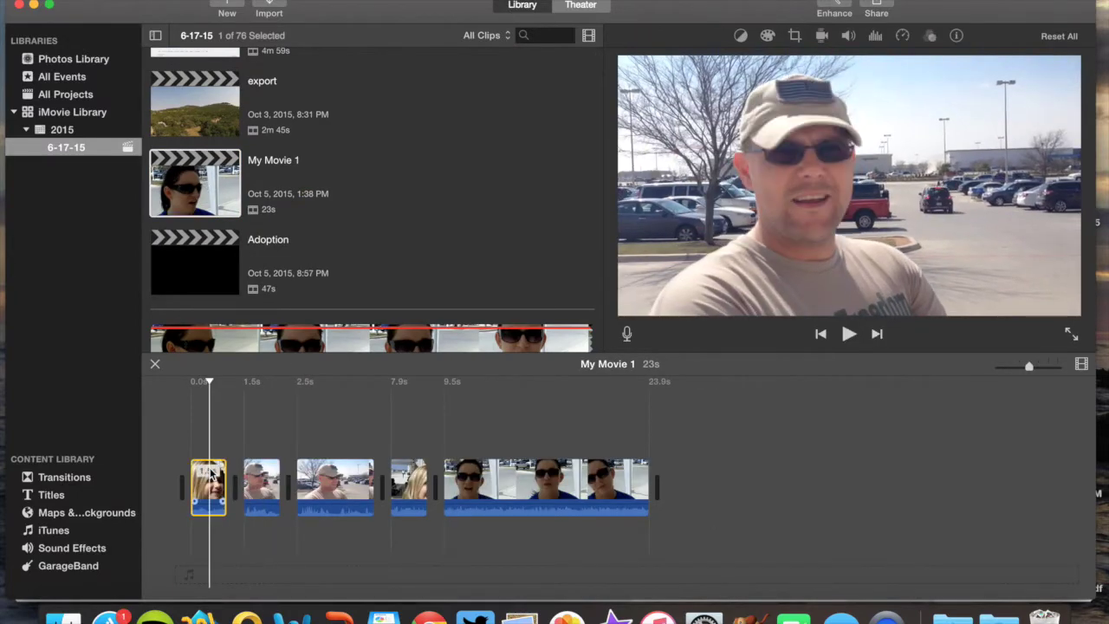
double_click(206, 252)
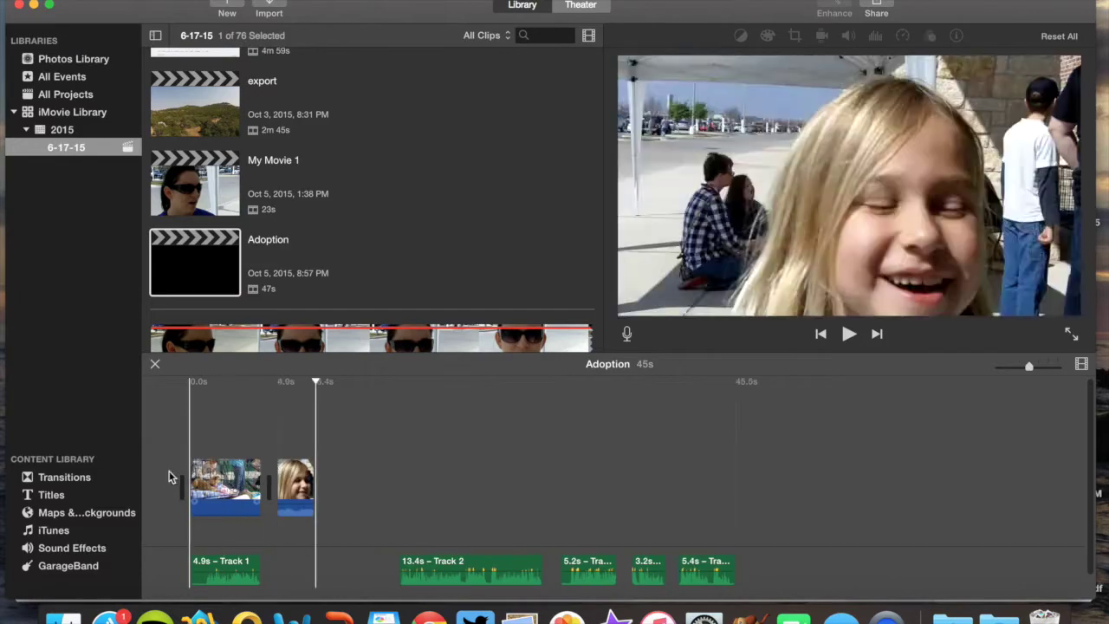
key(\)
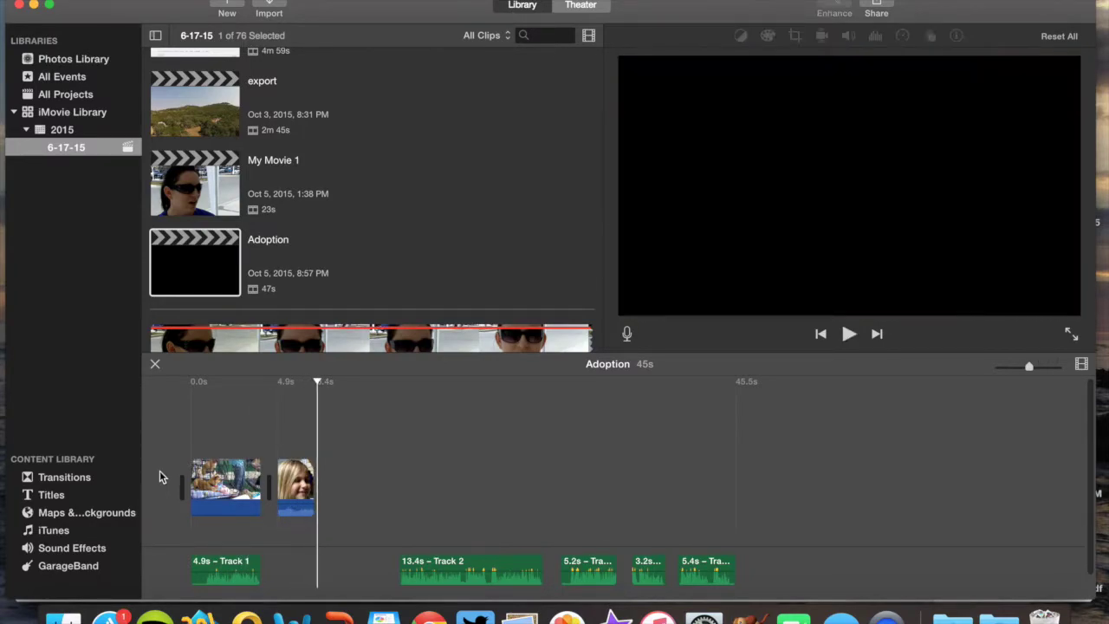
Step: Move the Track 2 voiceover earlier so it starts right after the girl's clip at about 6.4 s, and play the sequence back
click(485, 564)
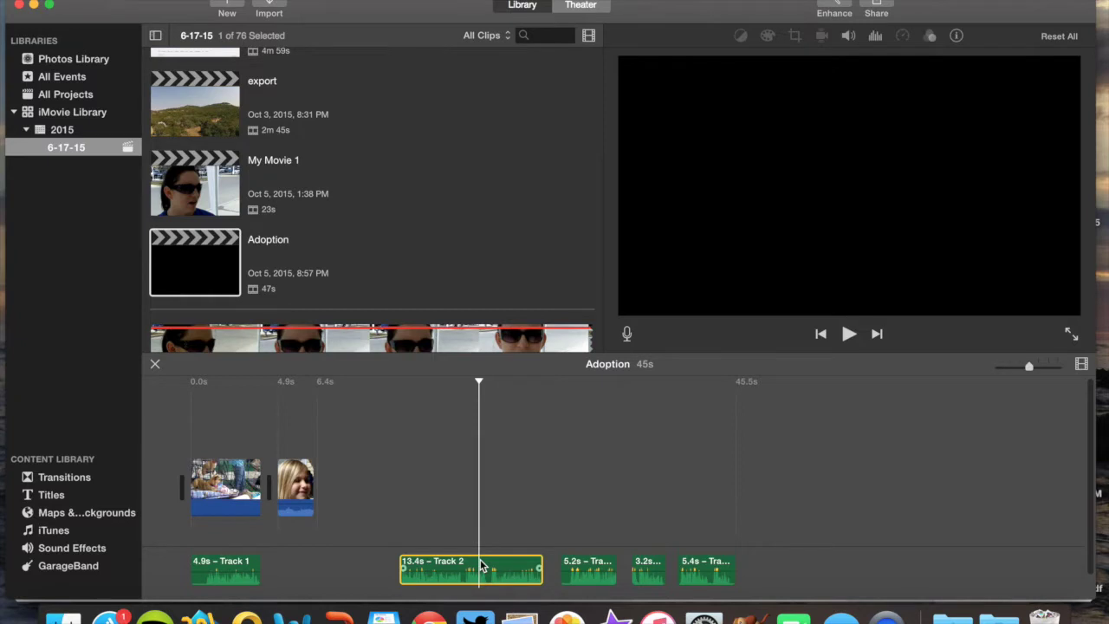
drag(434, 569, 351, 564)
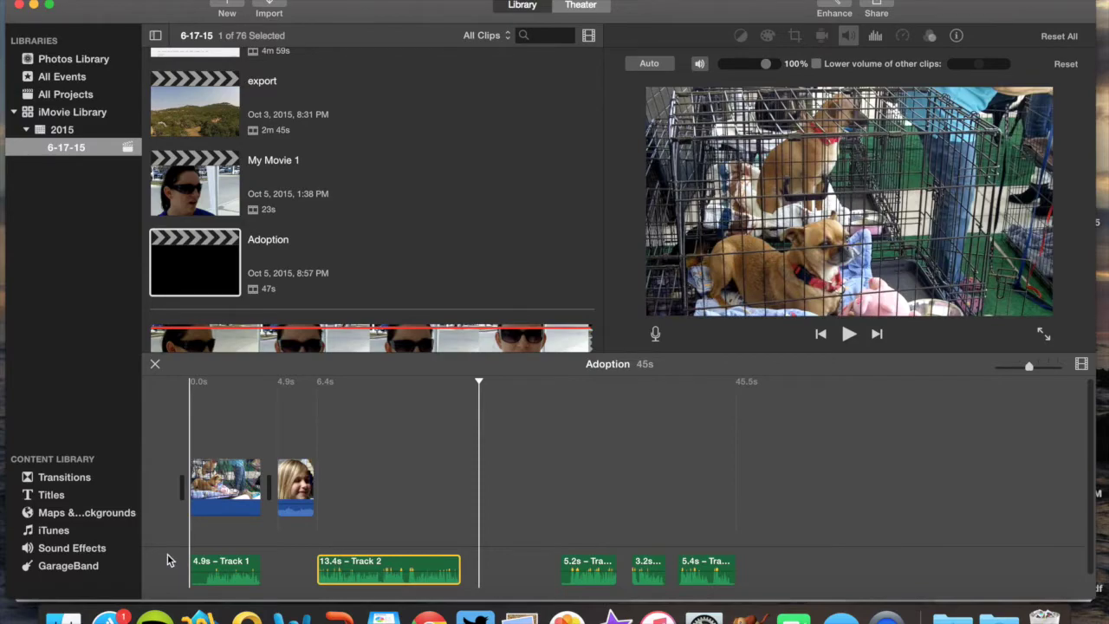
key(space)
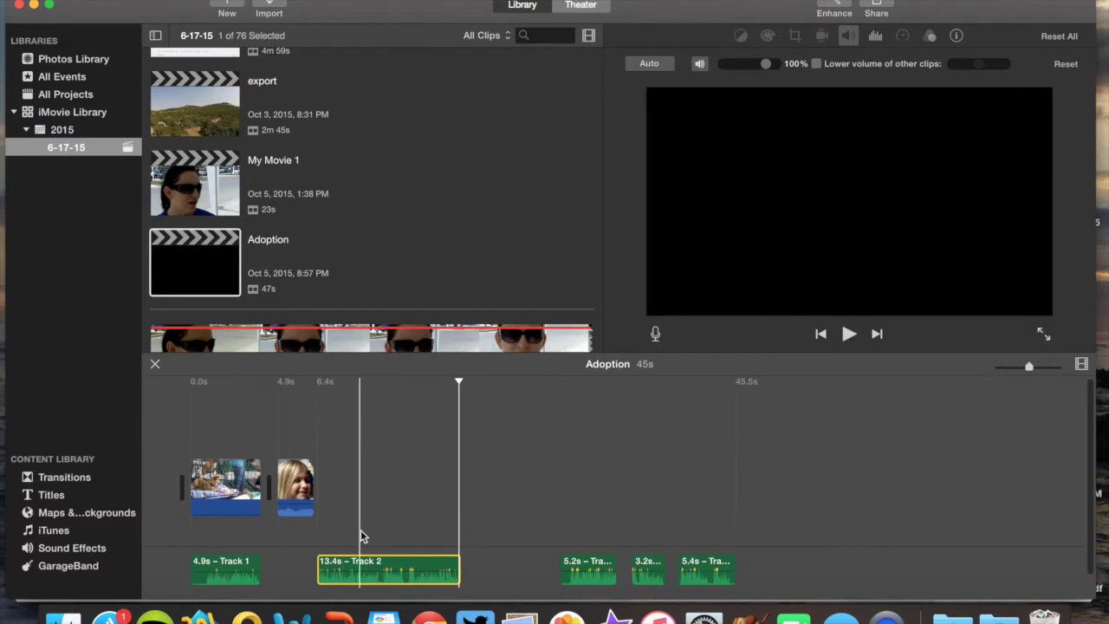
Step: Add a 5.3-second range of the 8.2-second adoption-fair crowd clip after the girl's clip, above the start of Track 2
scroll(302, 284, down, 10)
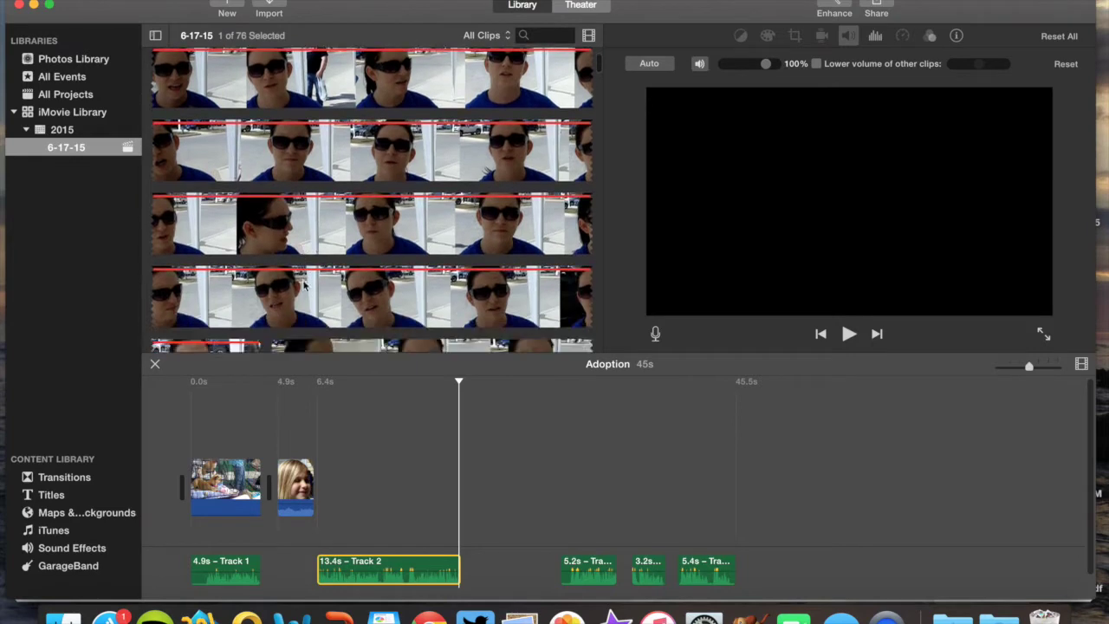
scroll(303, 286, down, 15)
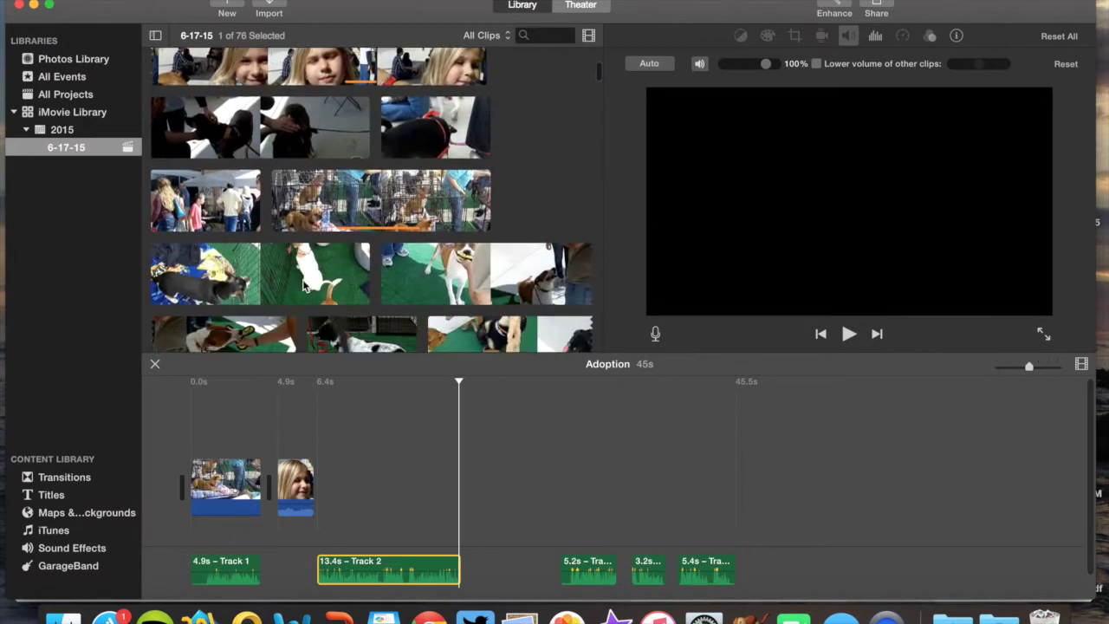
scroll(303, 286, down, 2)
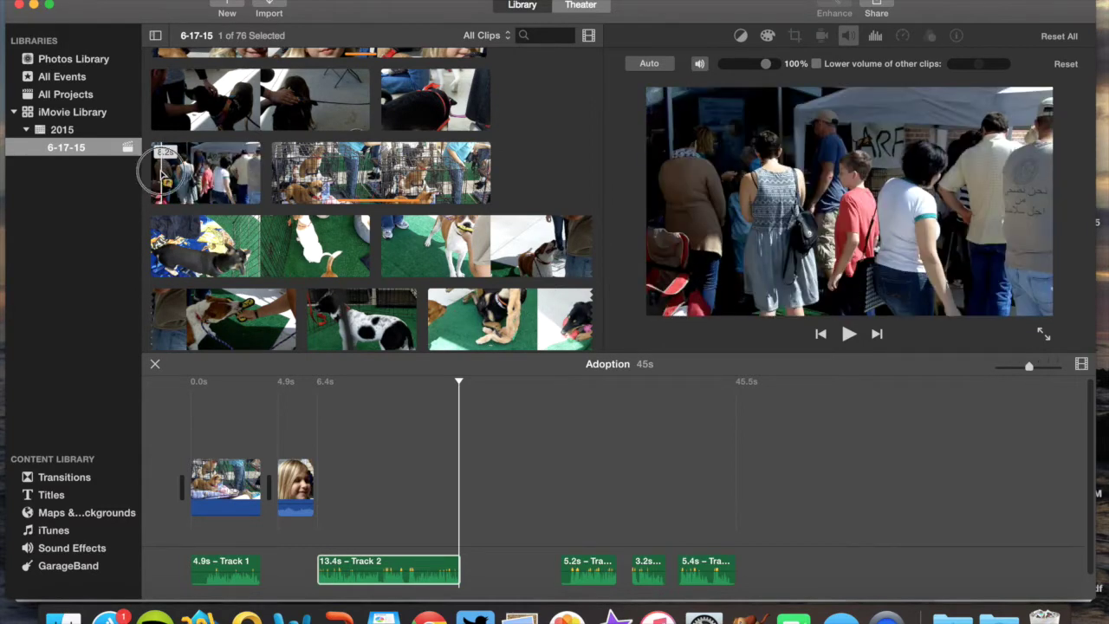
drag(178, 171, 435, 501)
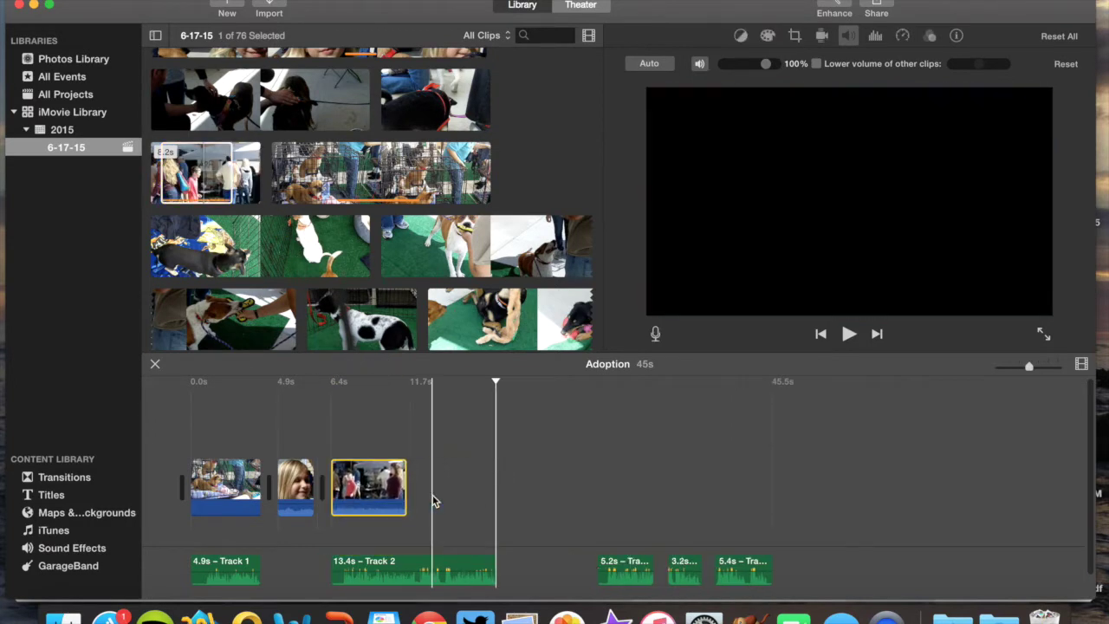
Step: Append a 3-second range of the spotted-dog clip and a 3.9-second range of the 12.2-second black-dog clip above Track 2
scroll(286, 255, down, 3)
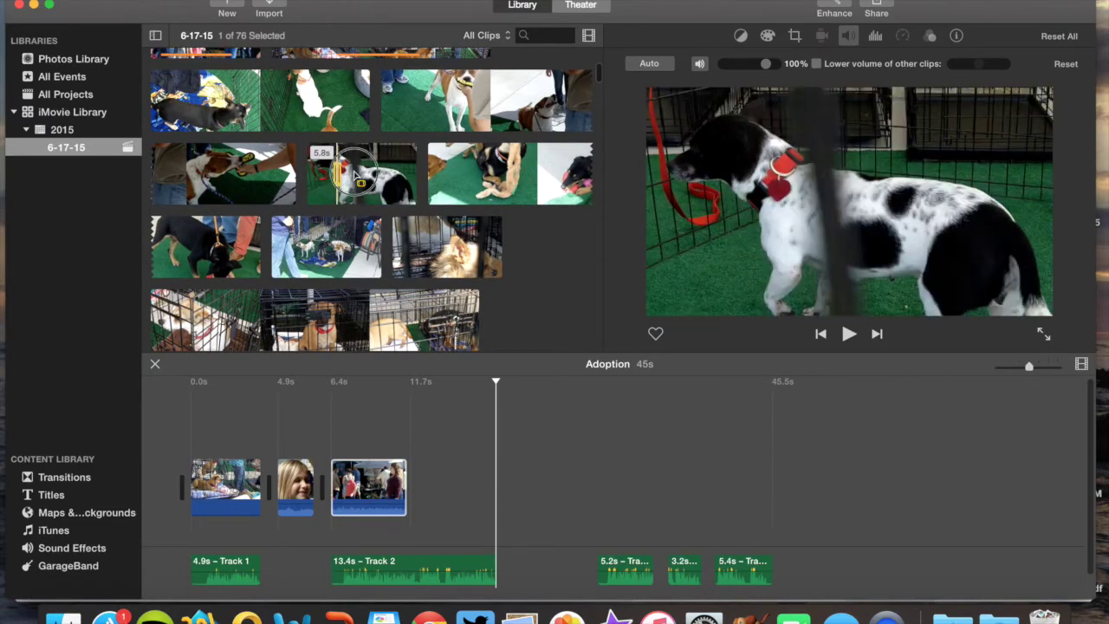
drag(336, 176, 414, 486)
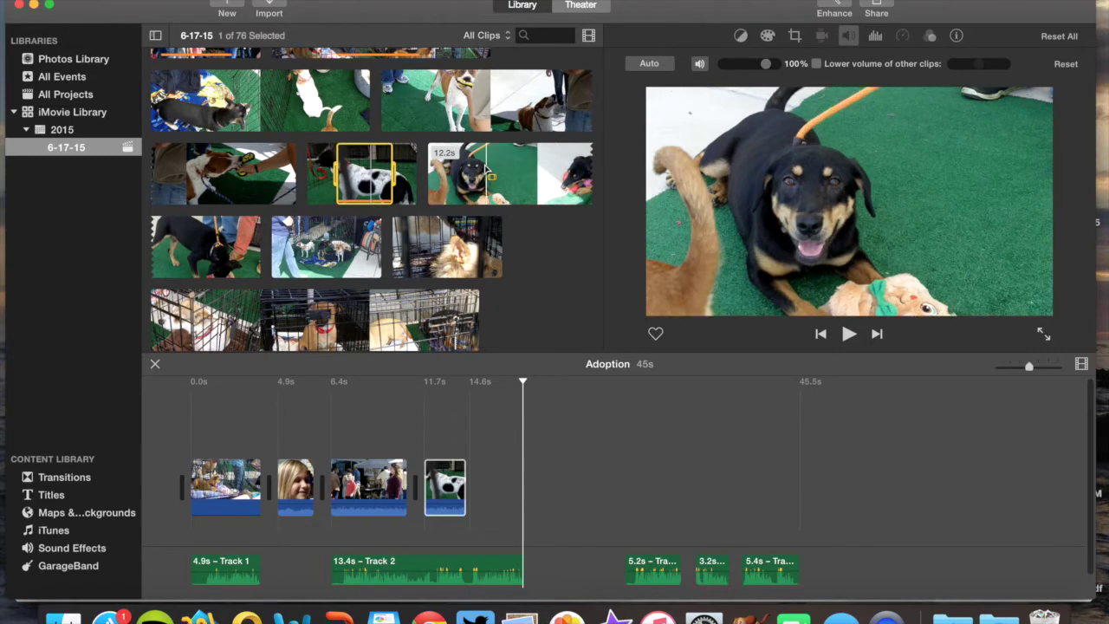
drag(483, 174, 569, 177)
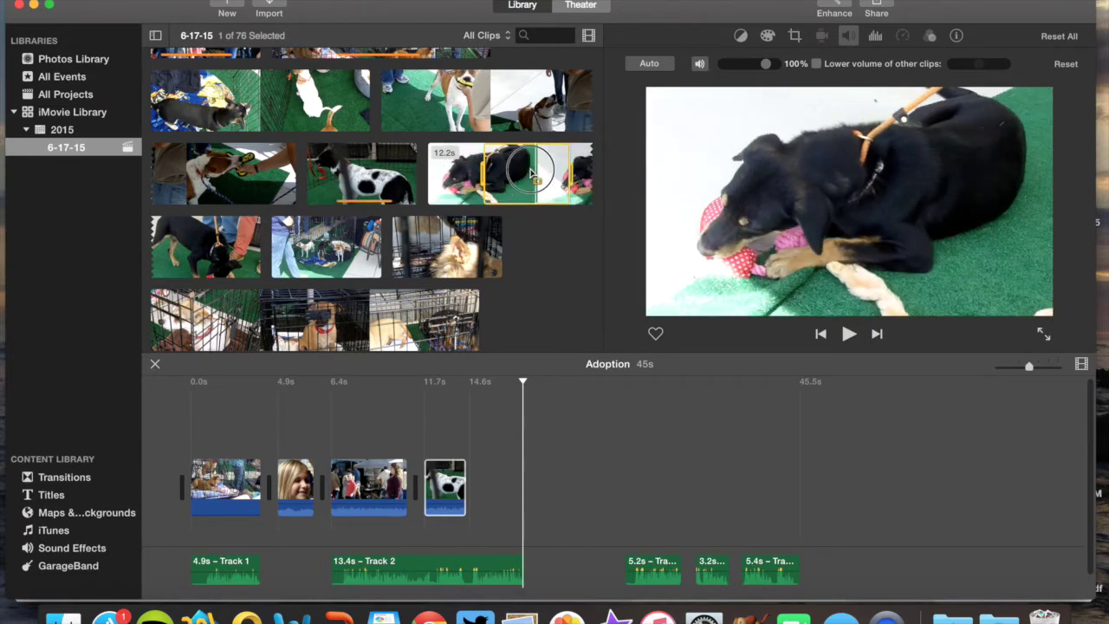
drag(530, 245, 511, 487)
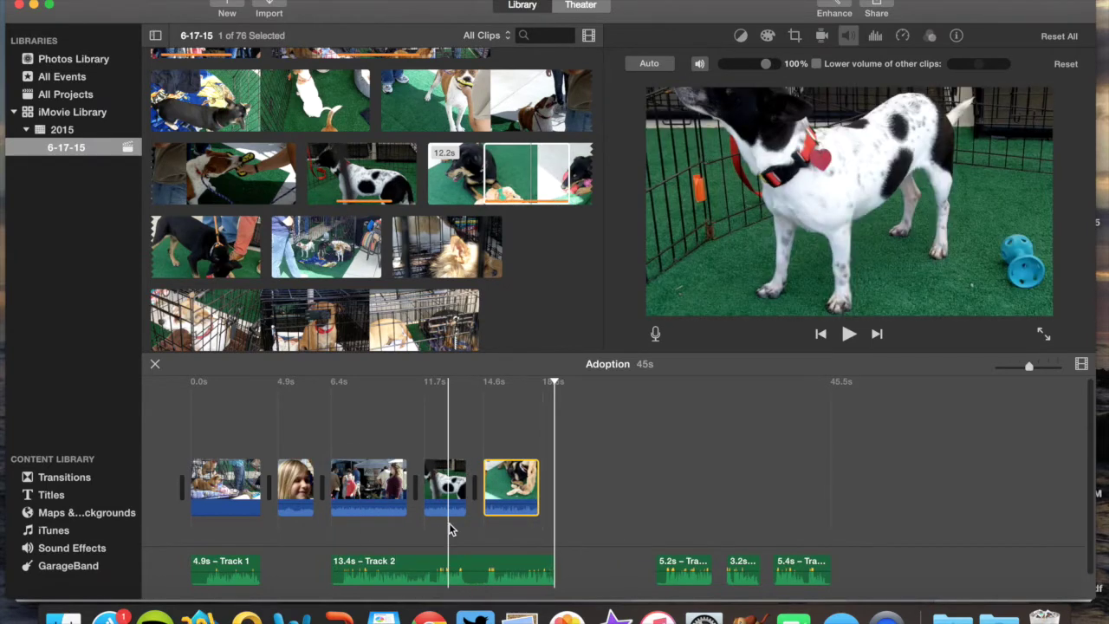
Step: Silence the original audio of the crowd, spotted-dog and black-dog clips above Track 2
click(367, 505)
key(super+shift+m)
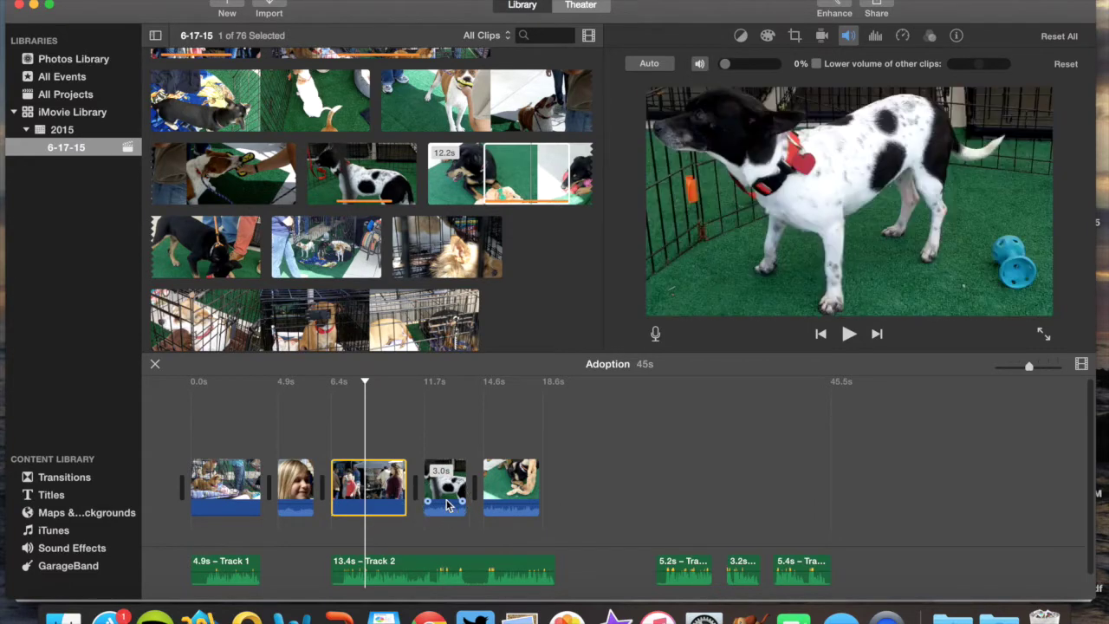
click(448, 506)
drag(445, 507, 449, 520)
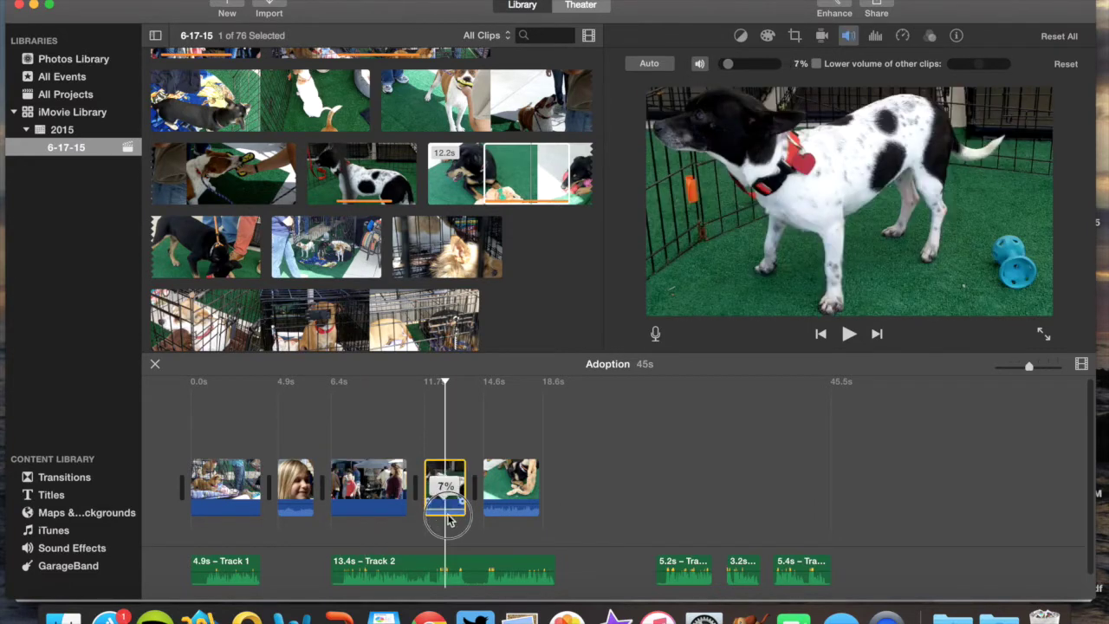
click(513, 504)
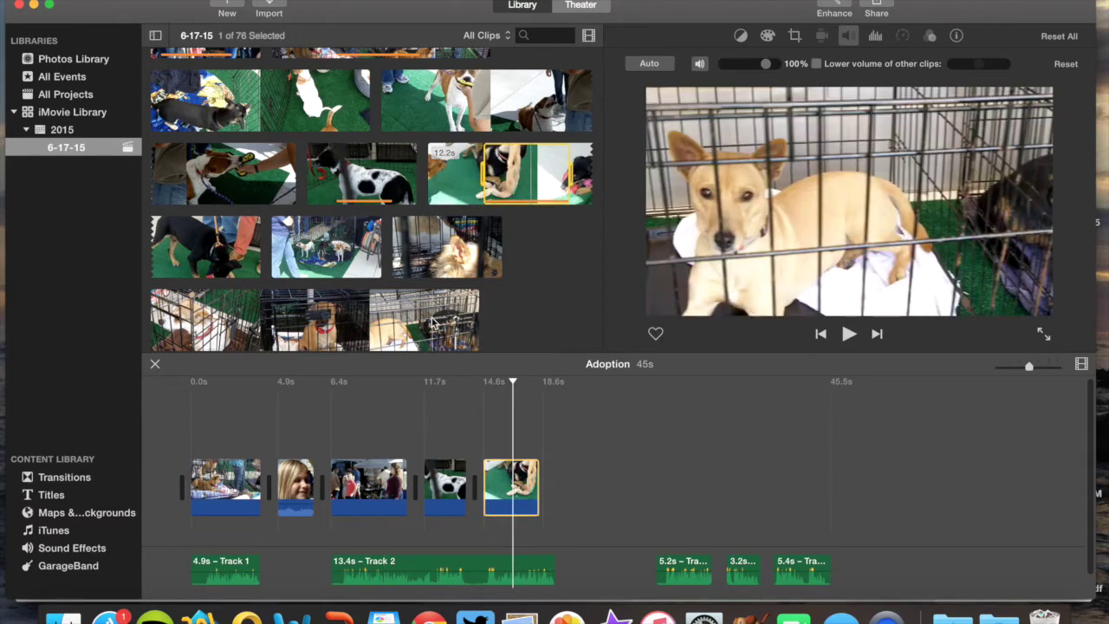
Step: Look through the rest of the event's dog and adoption-fair footage for another shot to fill Track 2
scroll(432, 323, down, 10)
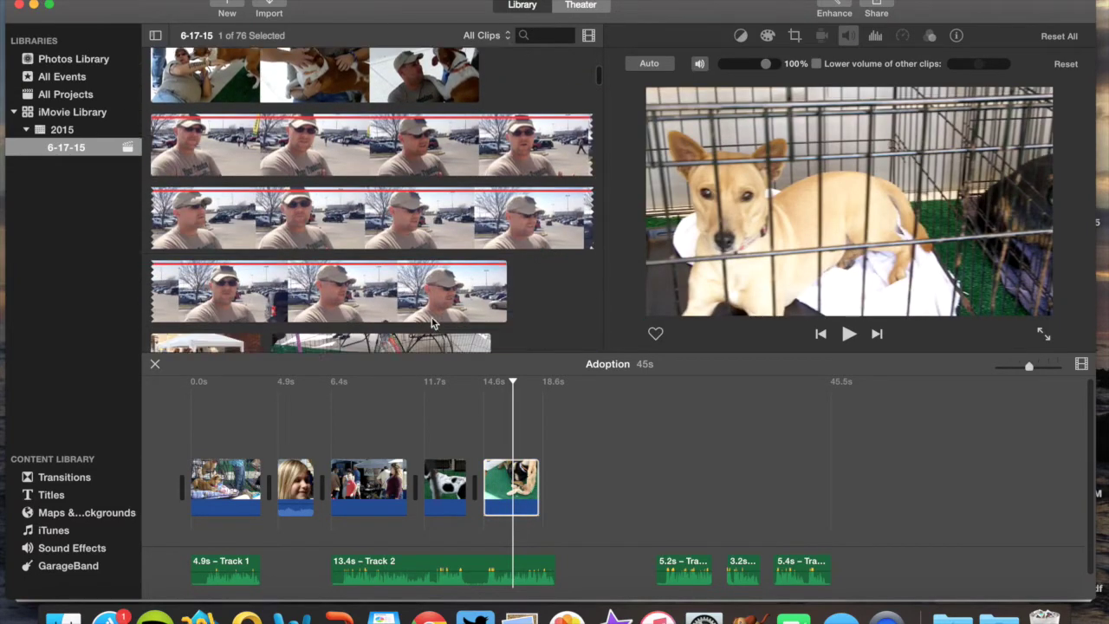
scroll(431, 322, down, 8)
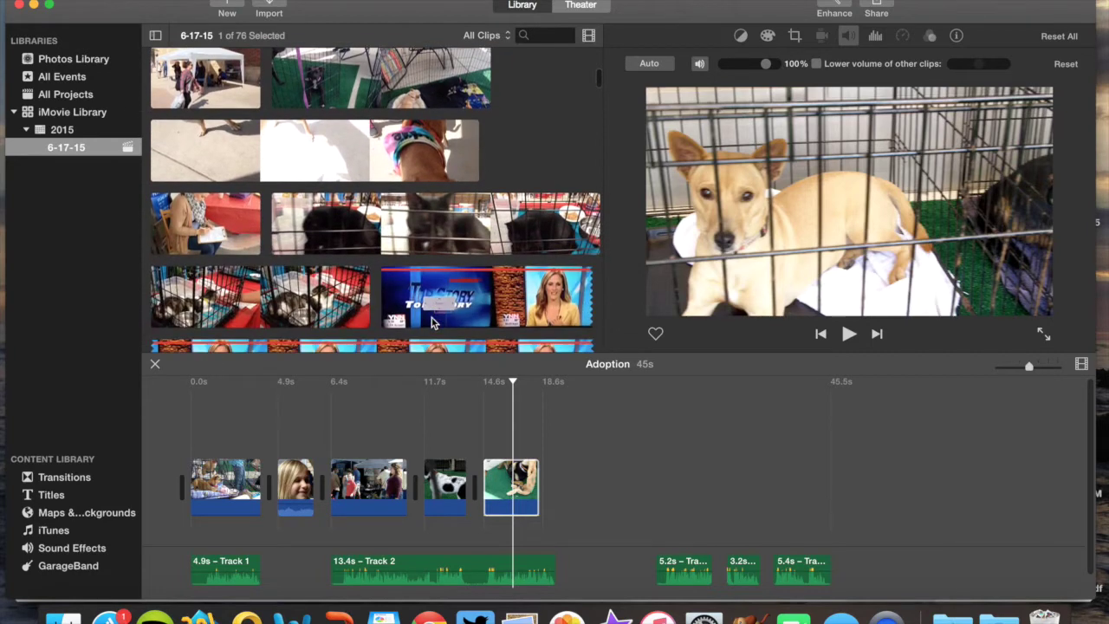
scroll(431, 322, down, 2)
scroll(432, 322, up, 10)
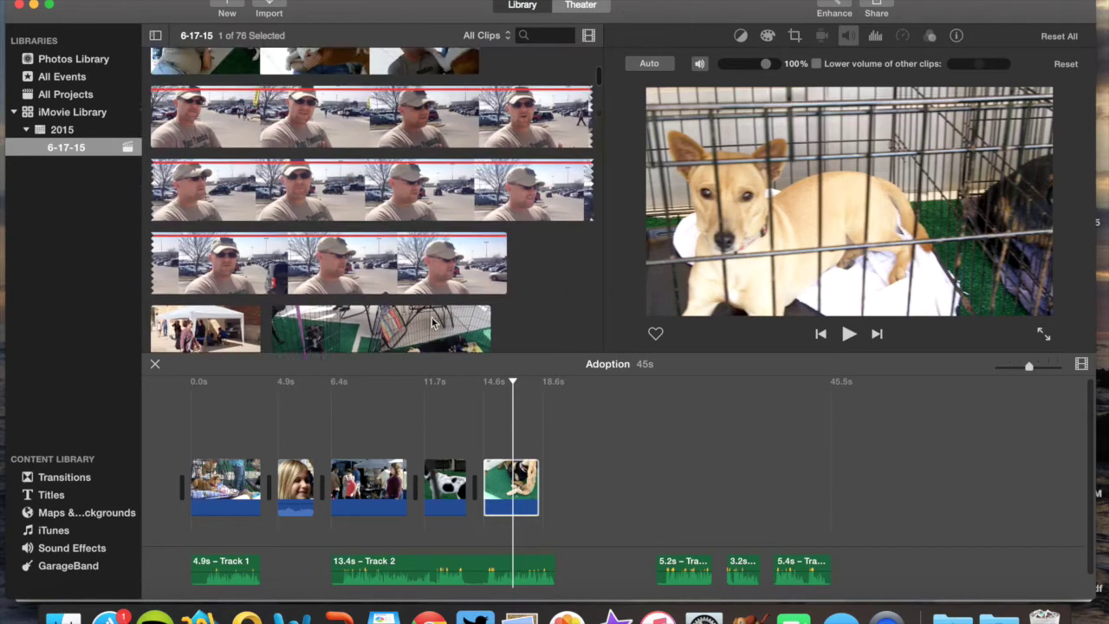
scroll(432, 322, down, 3)
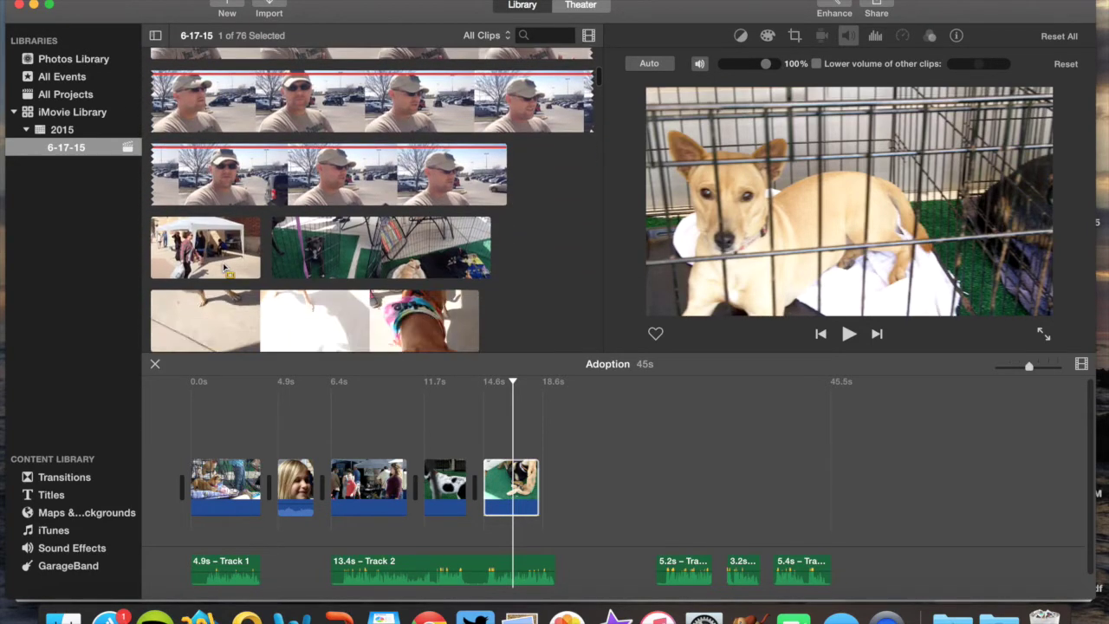
scroll(194, 256, up, 10)
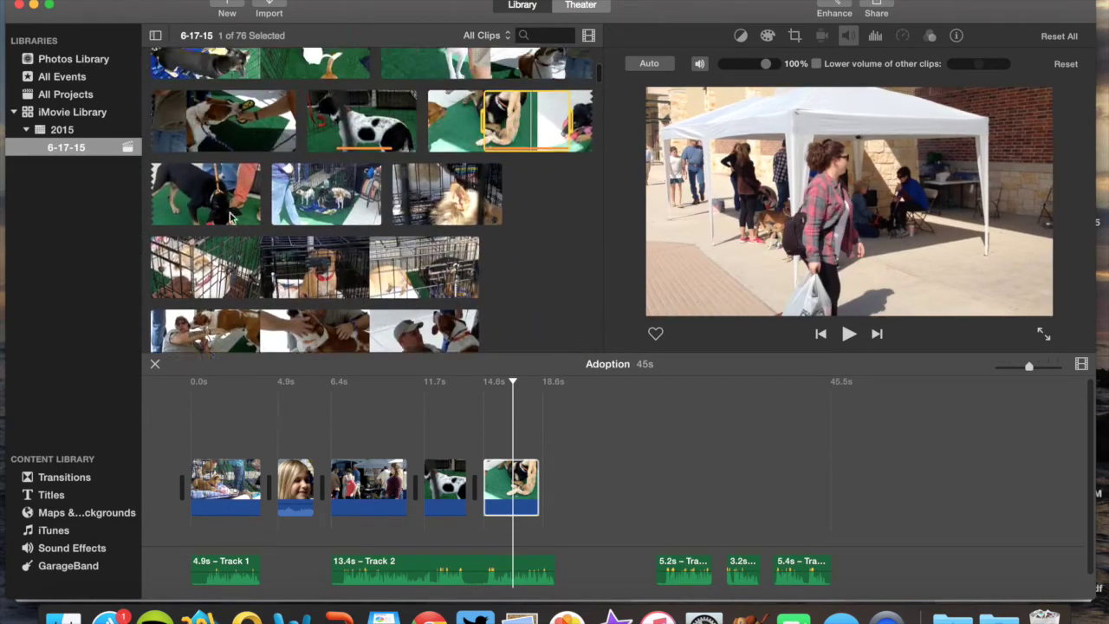
scroll(232, 219, up, 5)
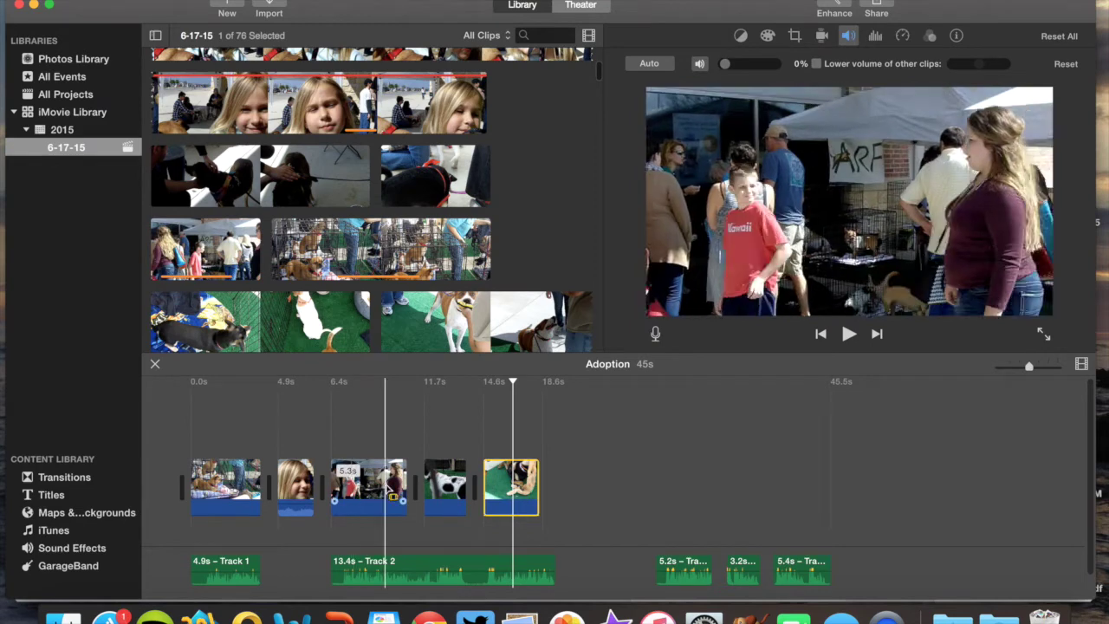
Step: Play back the crowd clip and trim its end so it stops at about 9.8 s
click(385, 490)
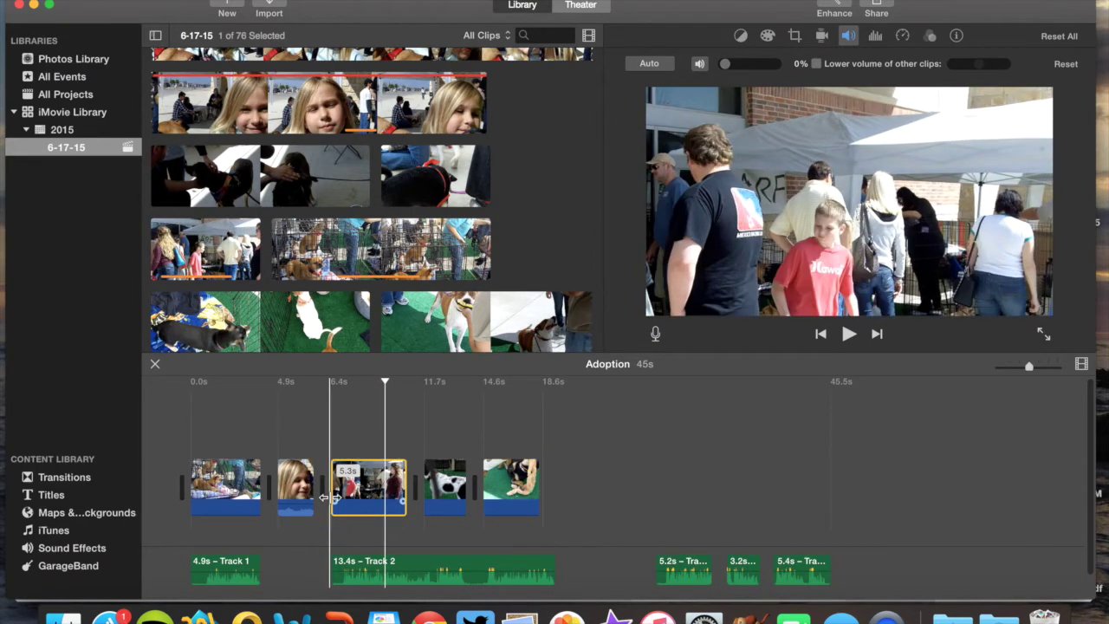
key(space)
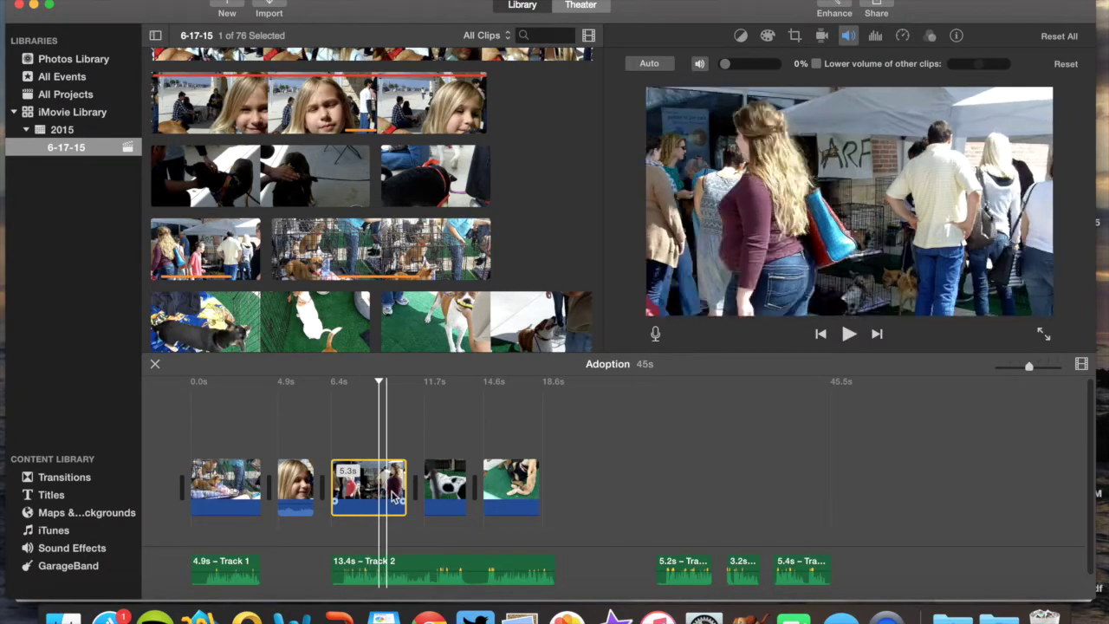
drag(408, 487, 382, 489)
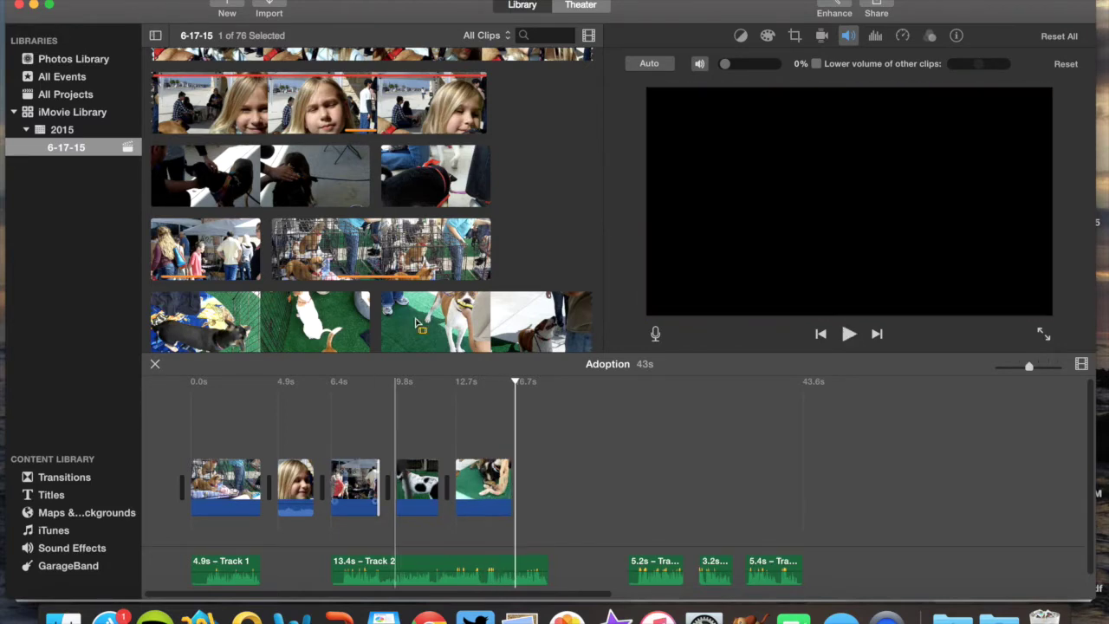
Step: Append a 3.7-second range of the 12.9-second clip of a man petting a dark dog at 16.7 s
scroll(415, 322, up, 5)
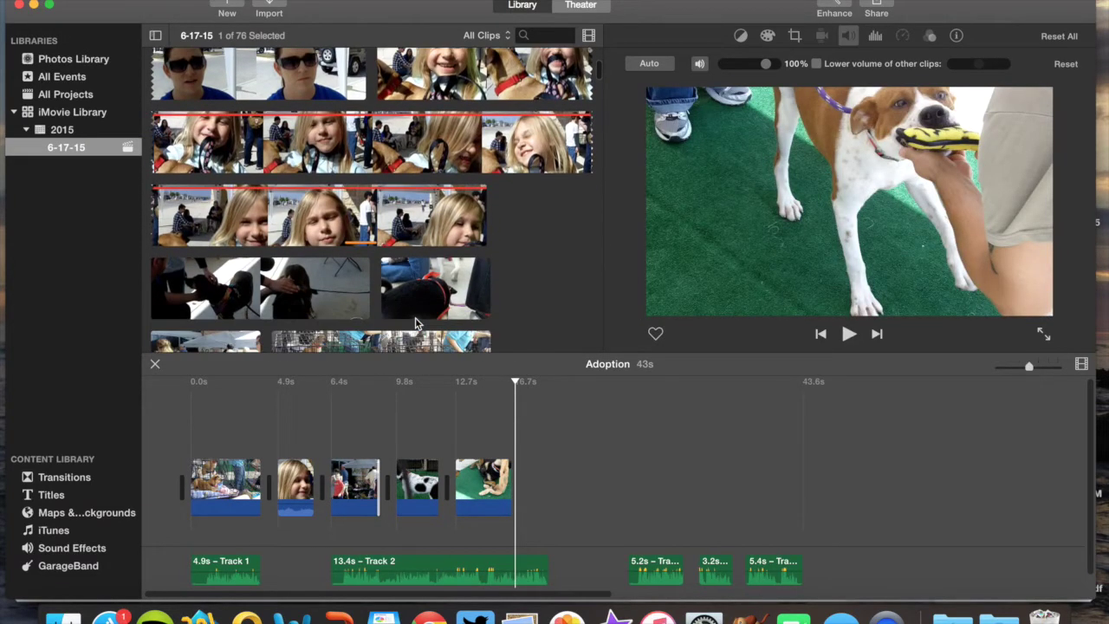
scroll(416, 320, down, 2)
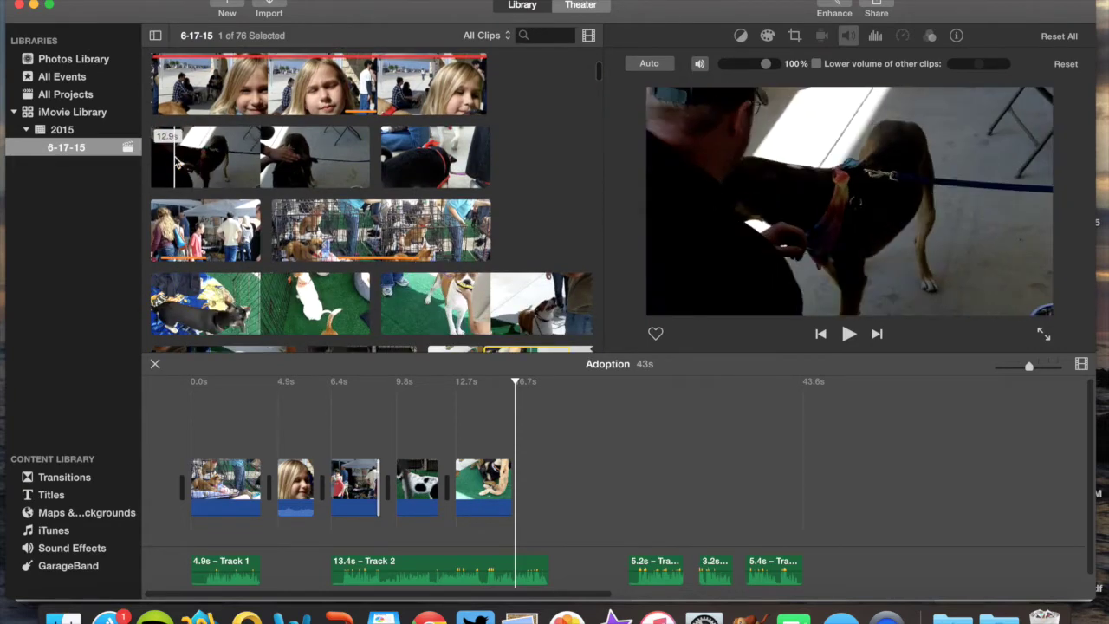
drag(163, 165, 546, 488)
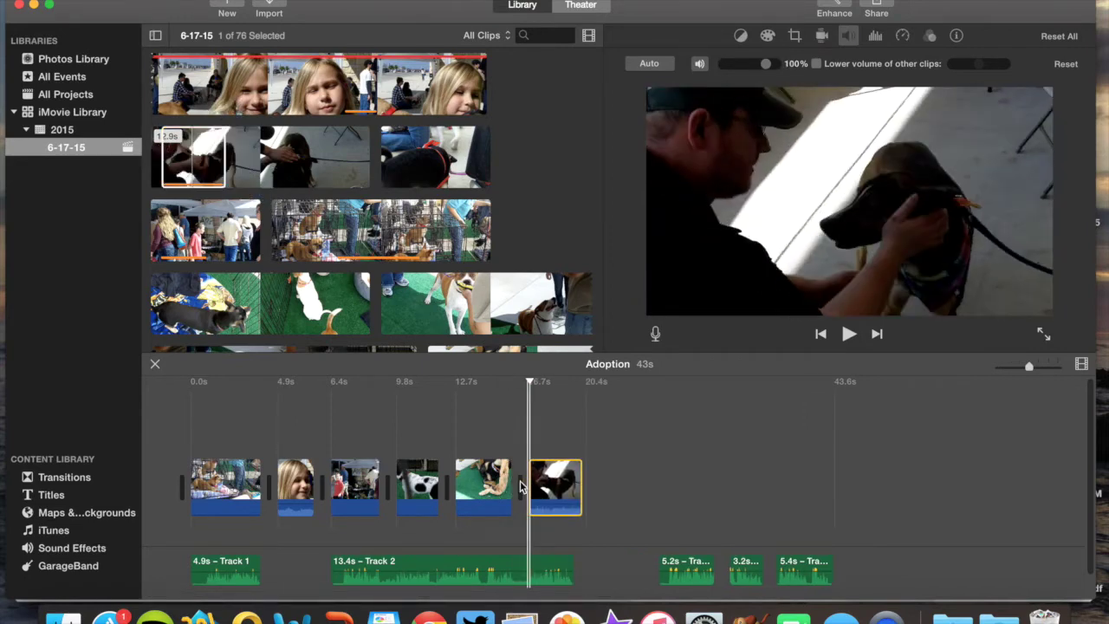
Step: Set the dog-petting clip's volume to 0%, trim its end to about 19.9 s to match Track 2, and play it back
key(space)
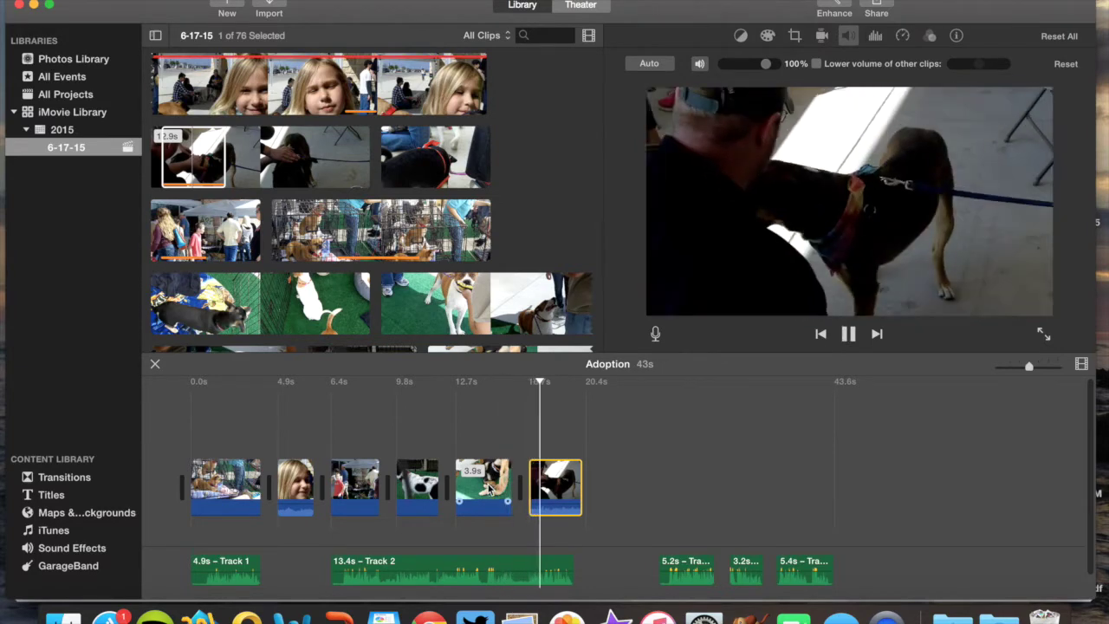
key(space)
drag(556, 500, 562, 529)
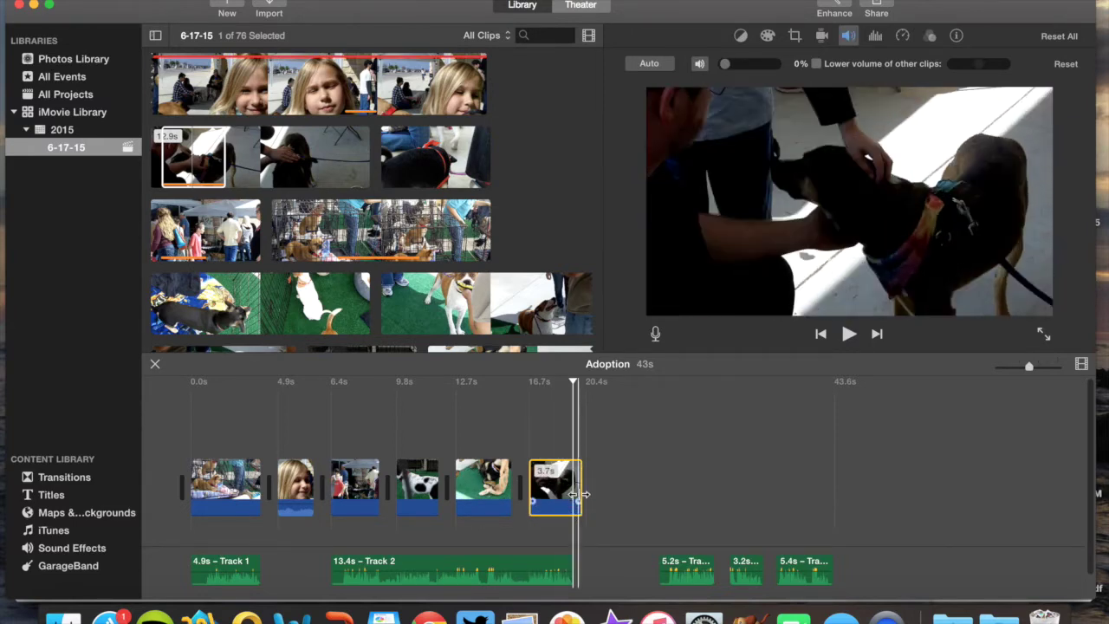
drag(580, 494, 554, 493)
key(space)
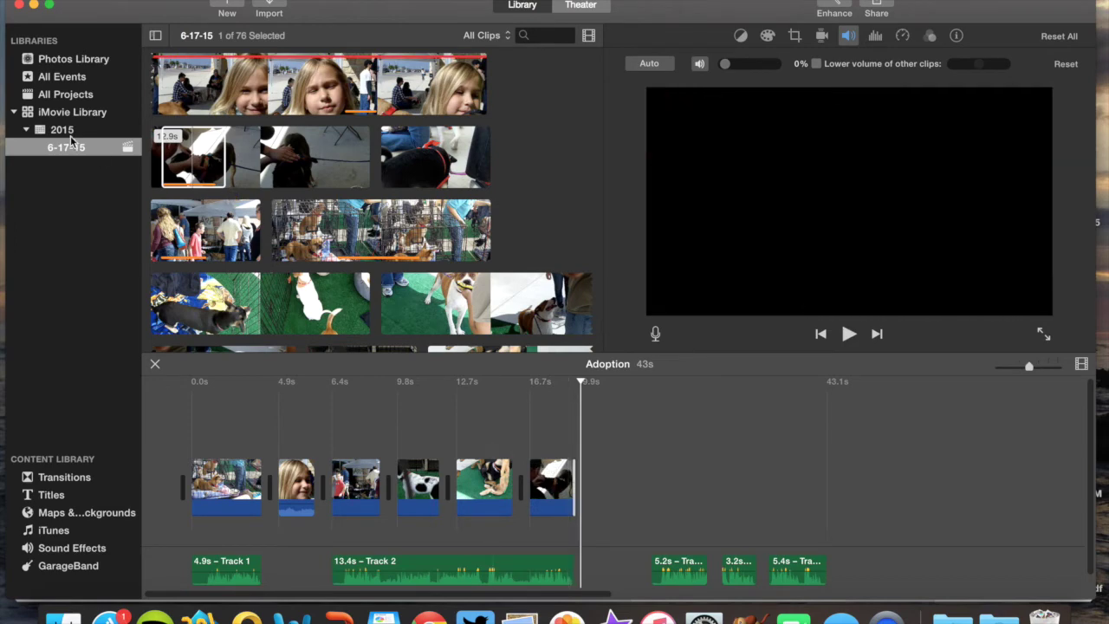
Step: Copy the interview clip of the woman in sunglasses from My Movie 1 into the Adoption timeline after the dog-petting clip
scroll(274, 201, down, 15)
scroll(274, 201, up, 5)
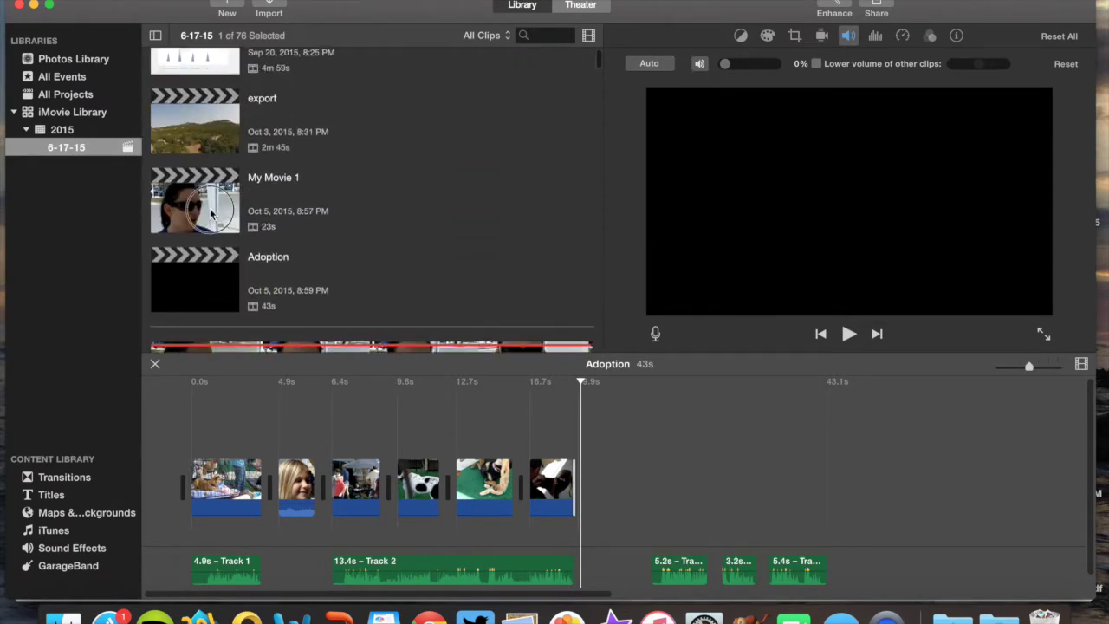
double_click(210, 213)
click(532, 492)
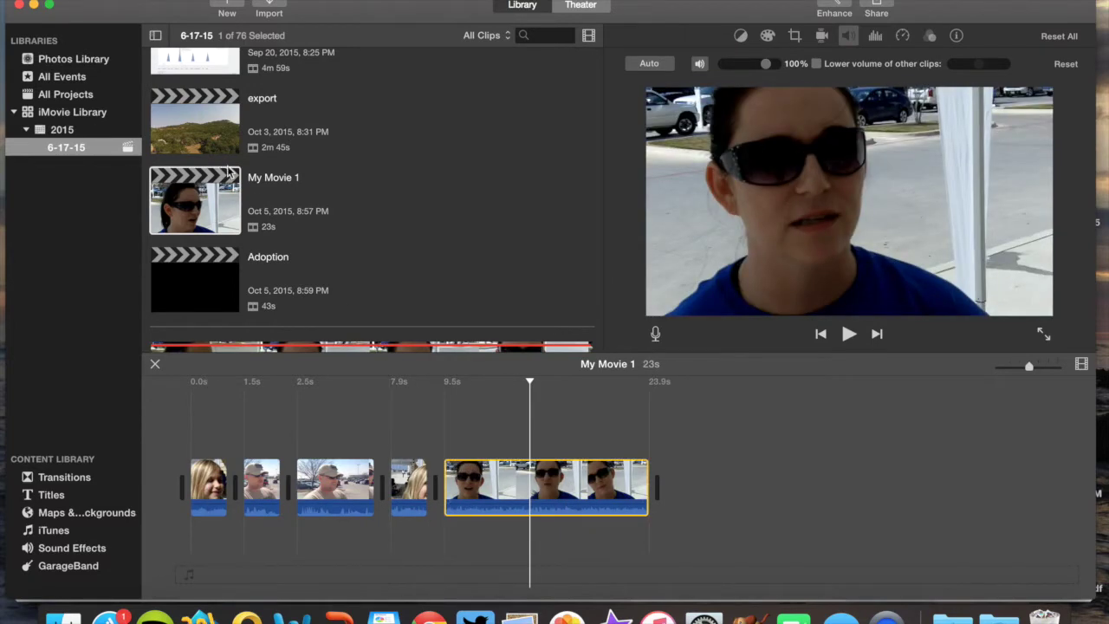
click(217, 271)
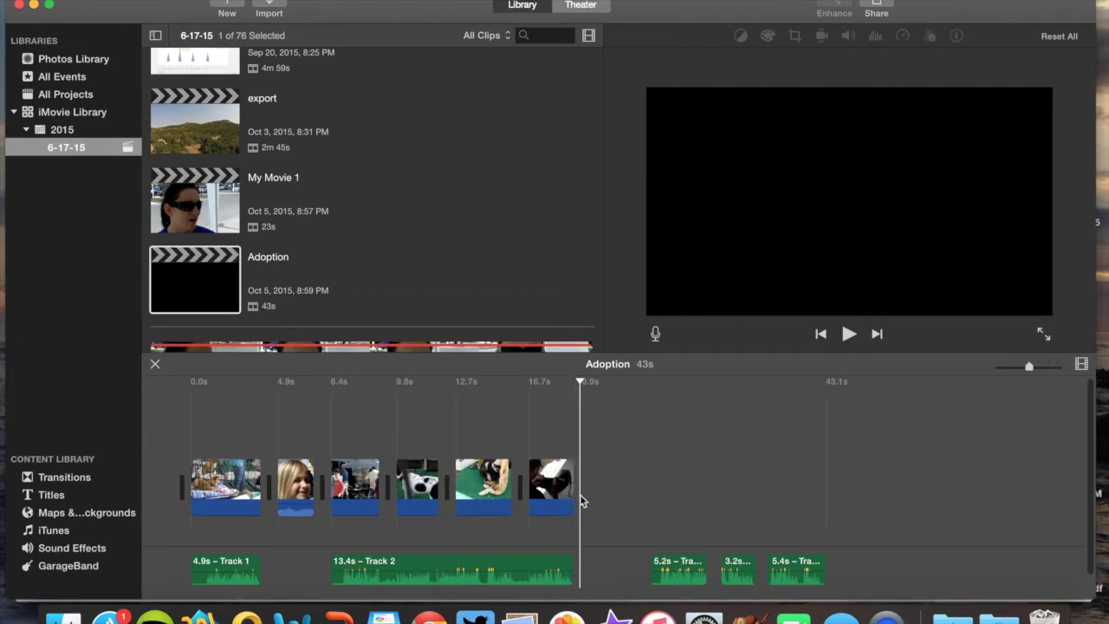
key(super+v)
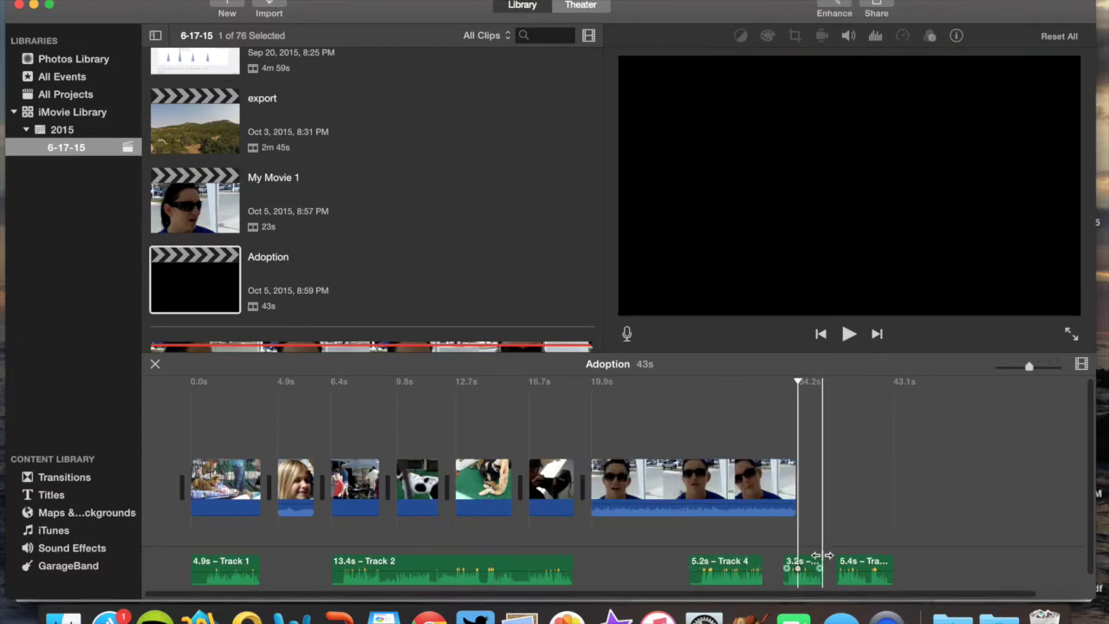
Step: Move the last three voiceover recordings later in the Adoption timeline, clear of the woman's interview clip and in their original order
drag(858, 568, 1005, 567)
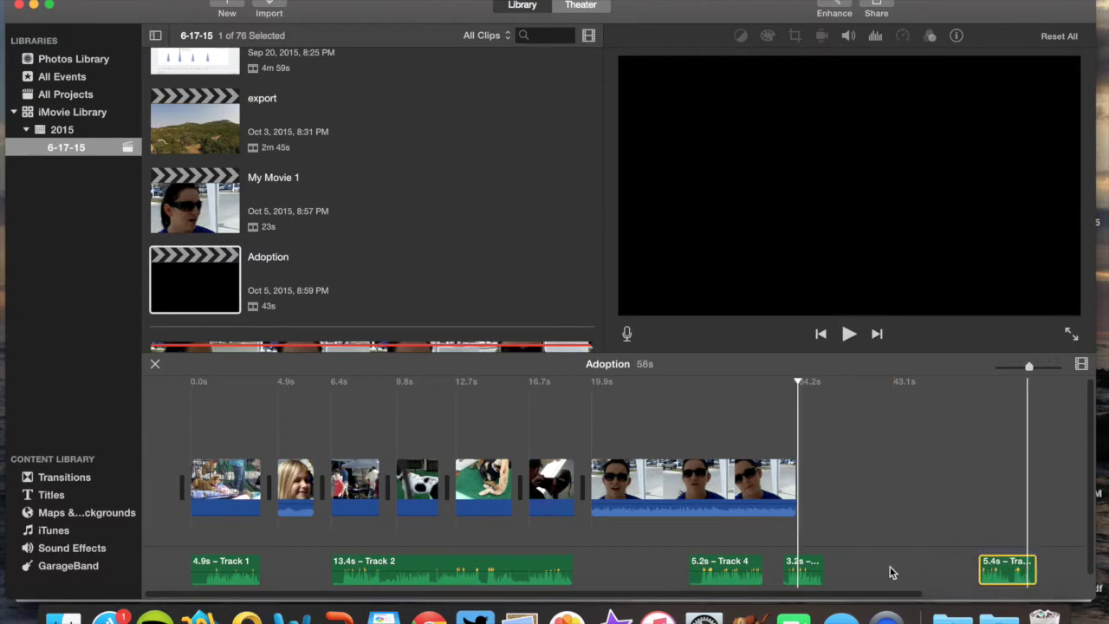
drag(812, 565, 969, 562)
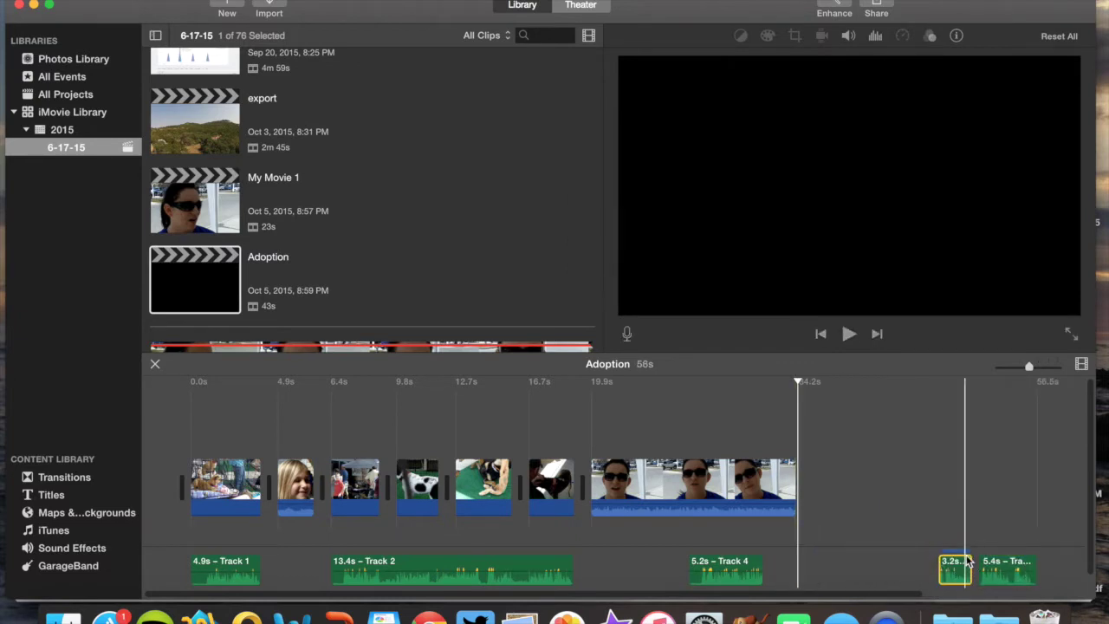
drag(728, 565, 915, 555)
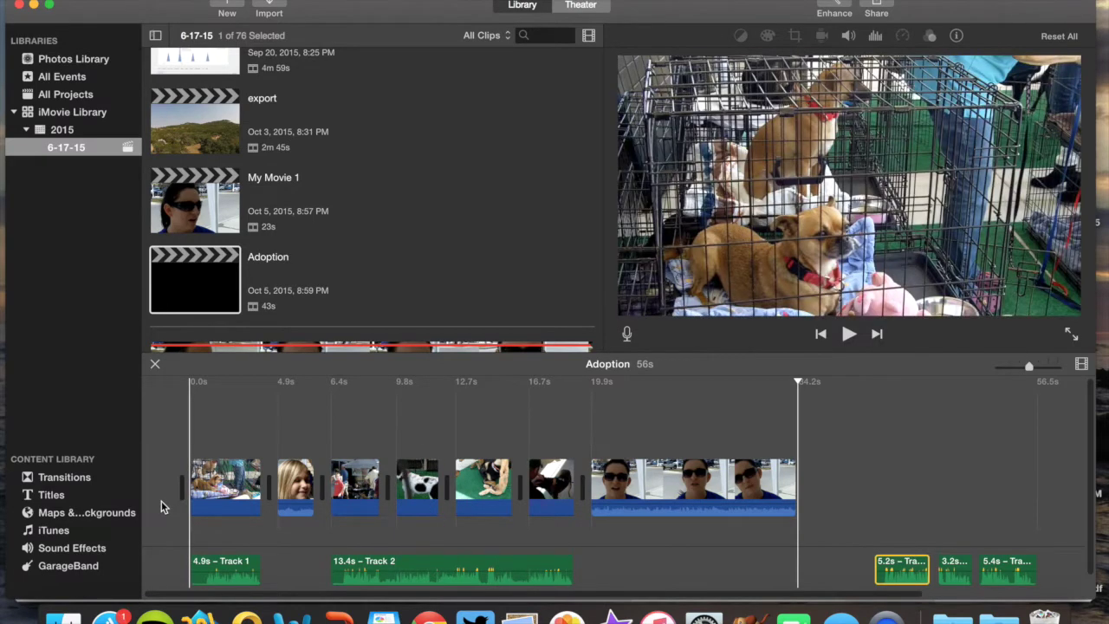
Step: Play the movie from the beginning and move the 5.2-second Track 4 voiceover to start right after the woman's clip at 34.2 s
key(backslash)
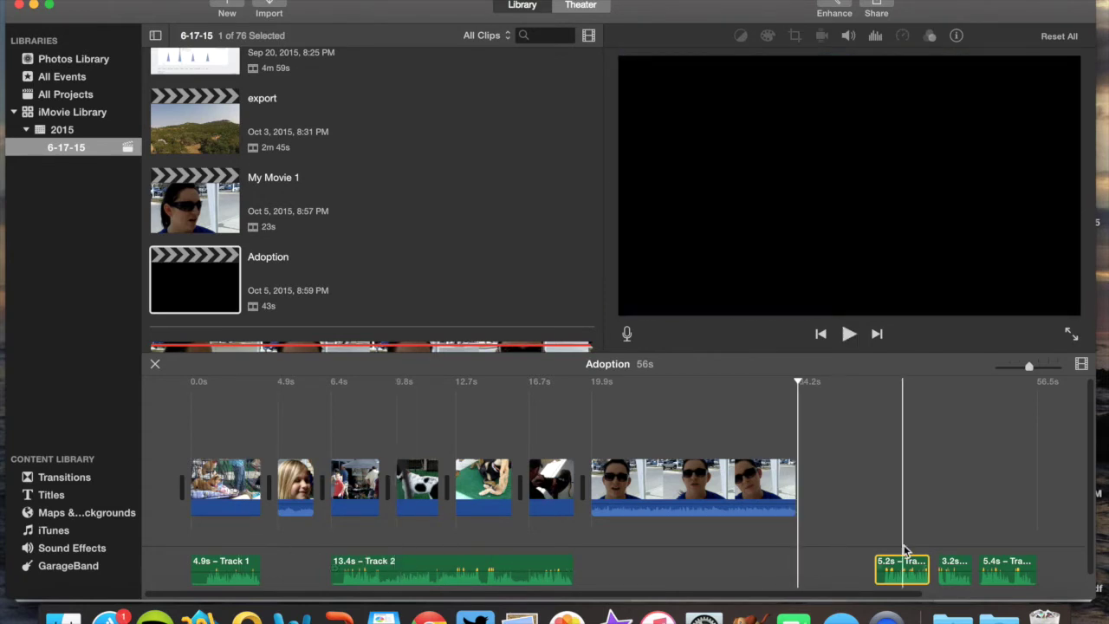
drag(905, 567, 826, 569)
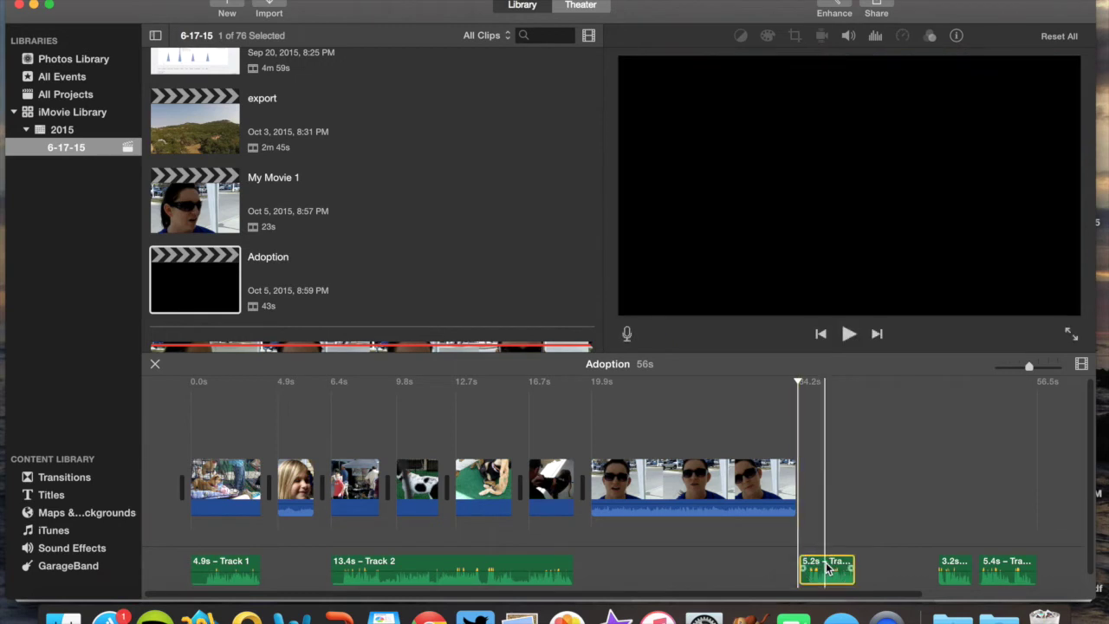
Step: Play back the Track 4 voiceover and lengthen its end until the recording runs 6.4 s
key(space)
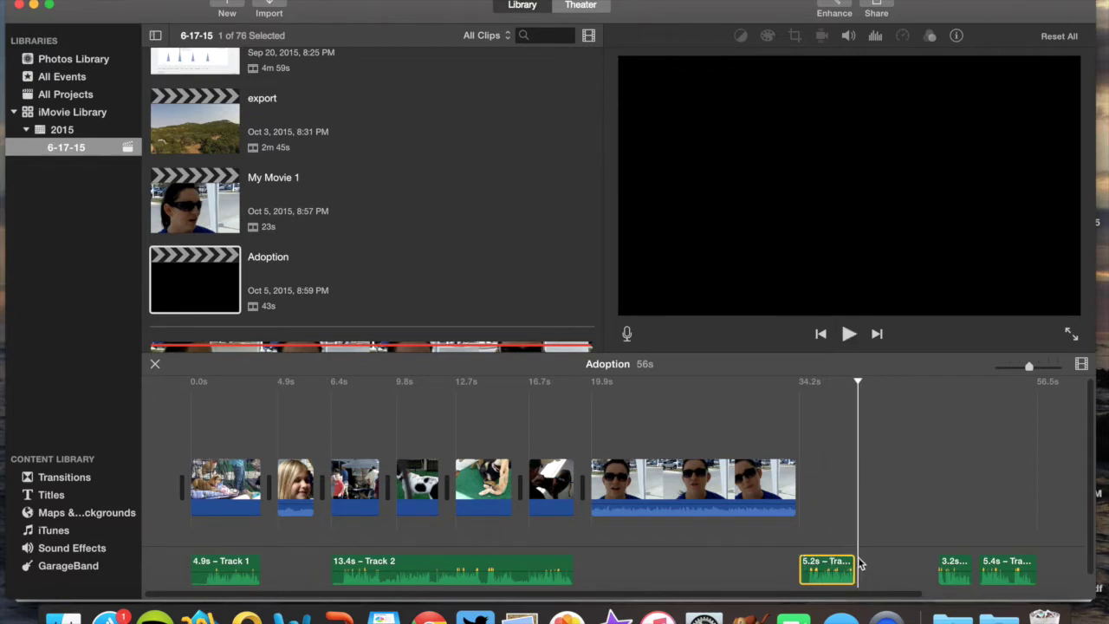
drag(858, 564, 868, 566)
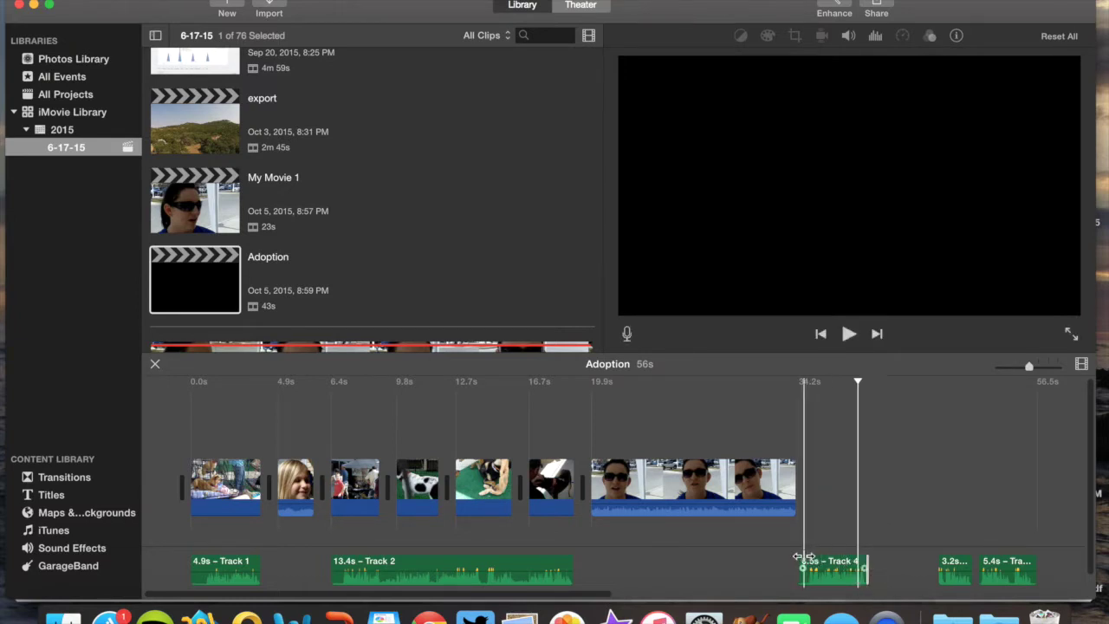
key(space)
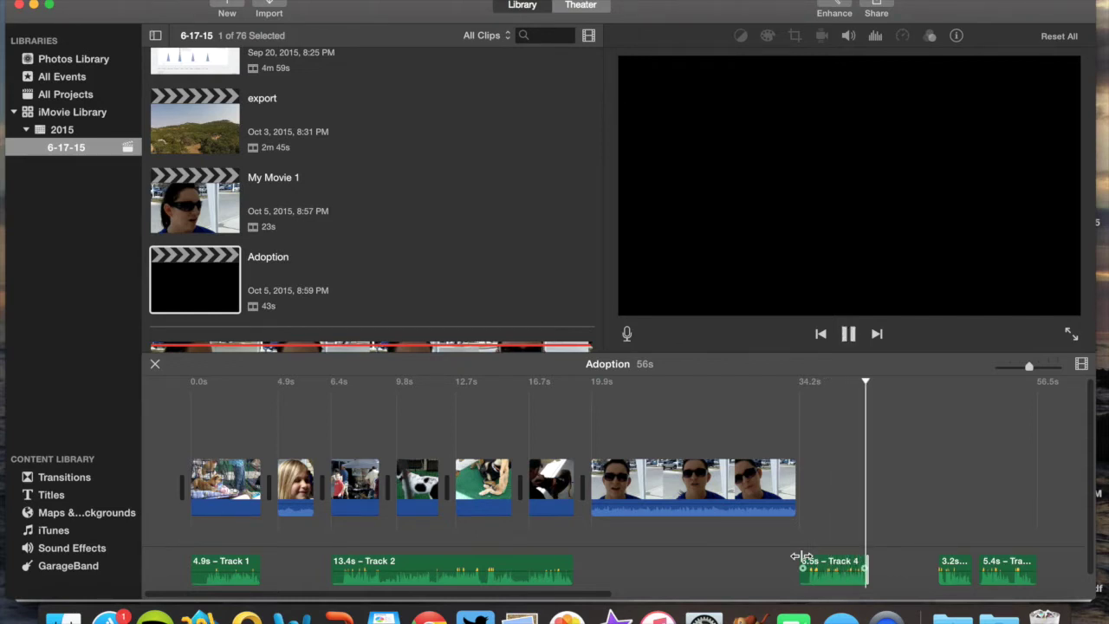
drag(867, 568, 866, 568)
key(space)
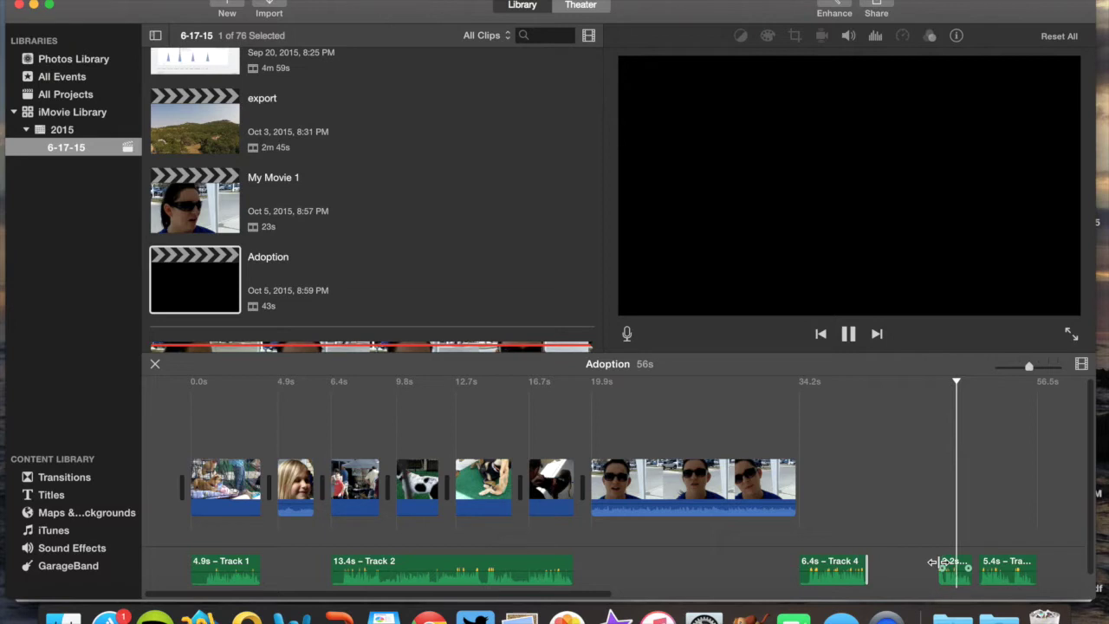
key(space)
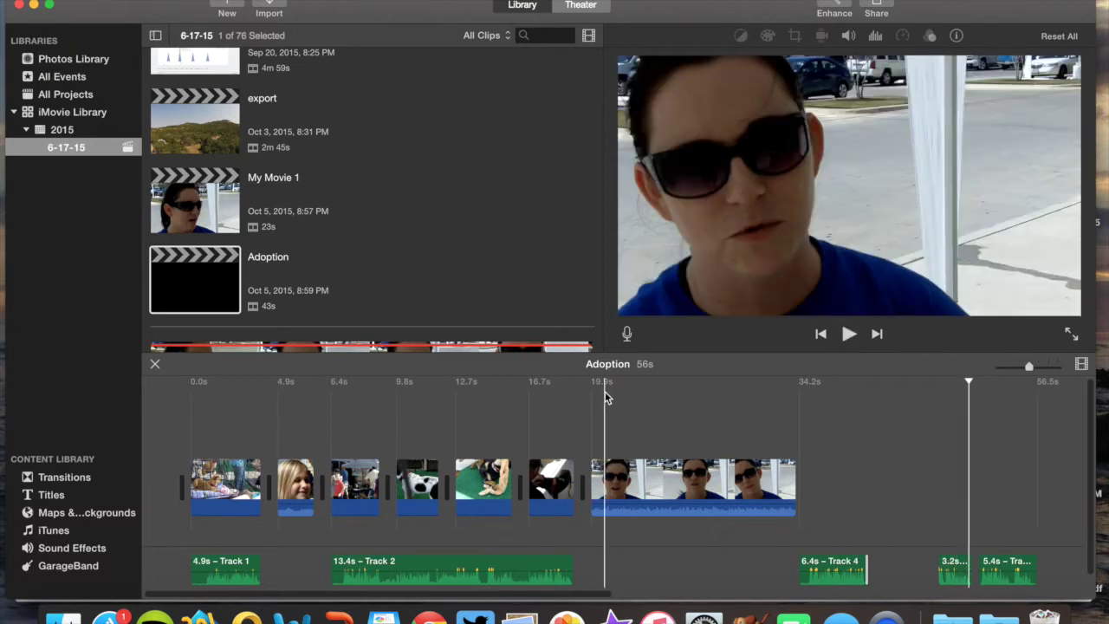
Step: Open My Movie 1 and play the interview clip of the man in the cap
click(176, 208)
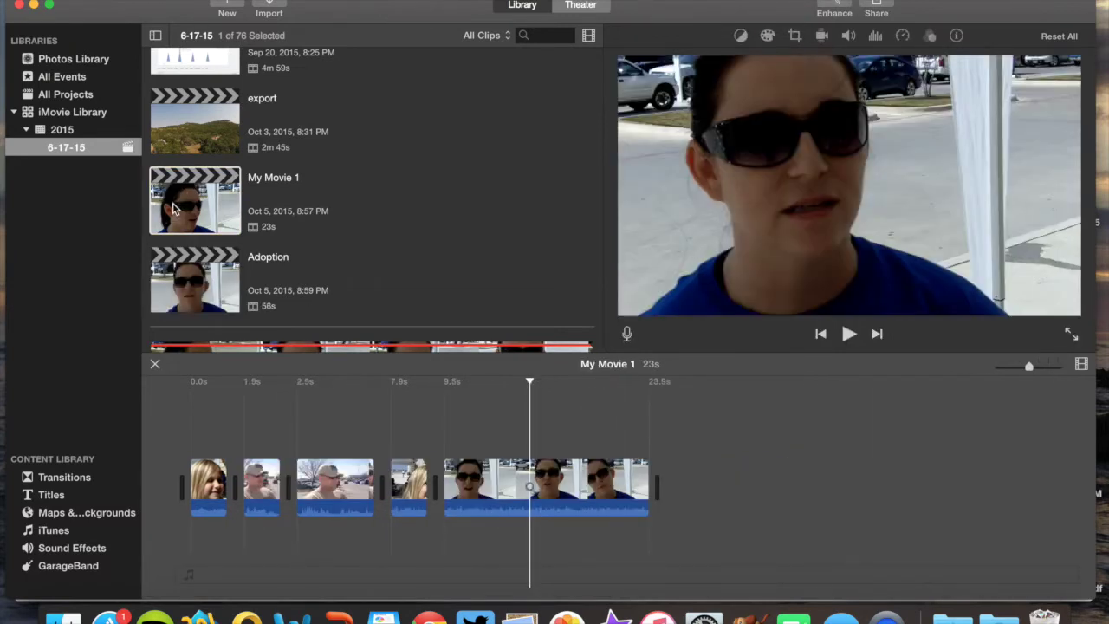
key(space)
key(space)
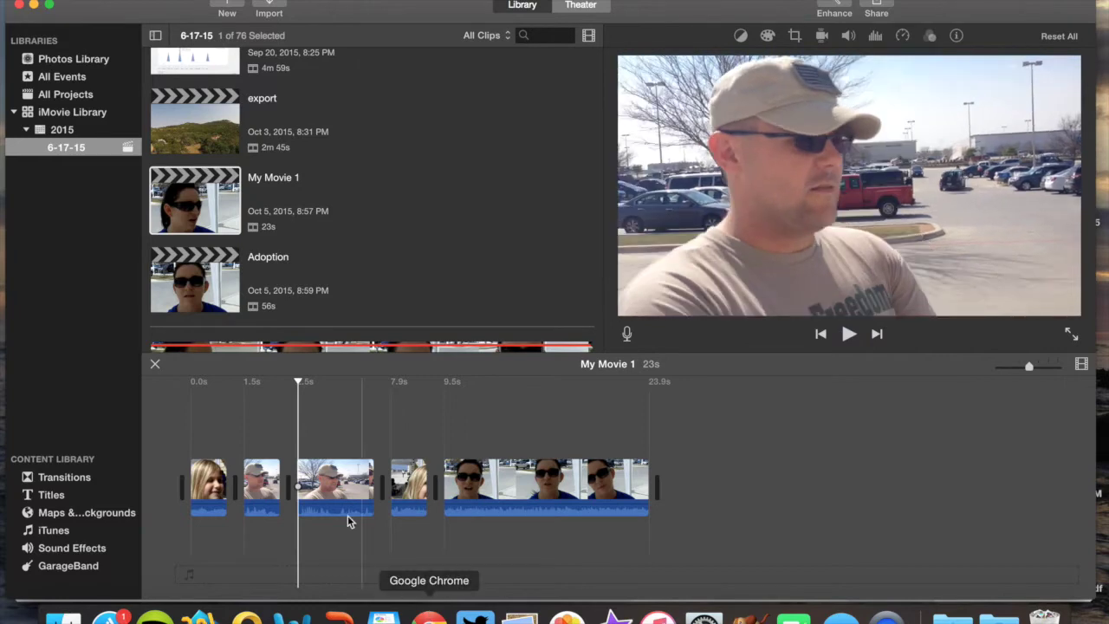
key(space)
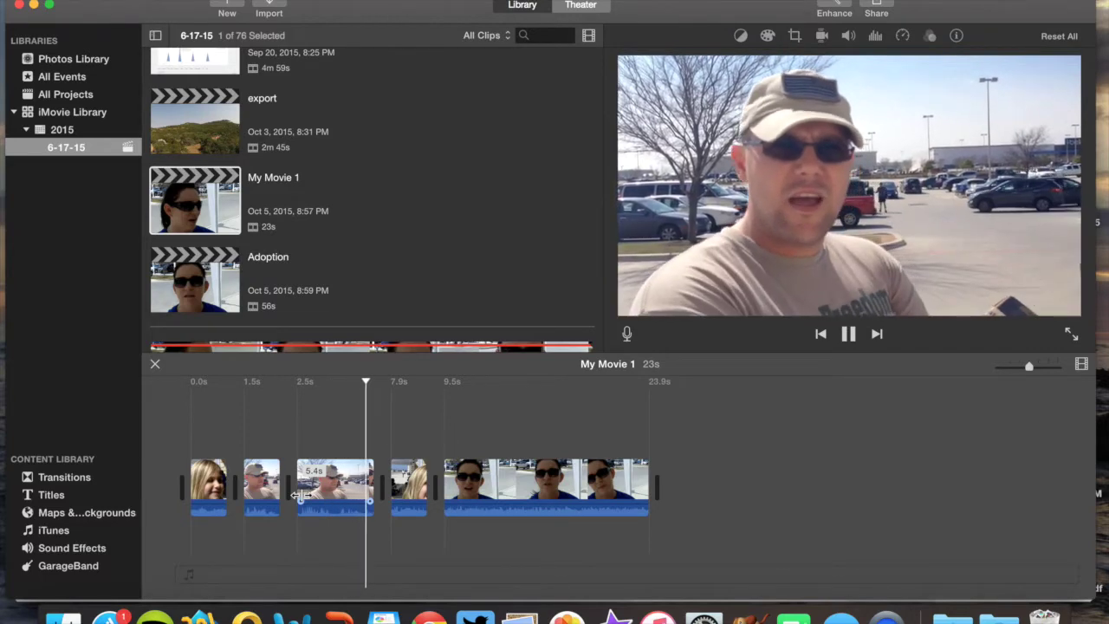
key(space)
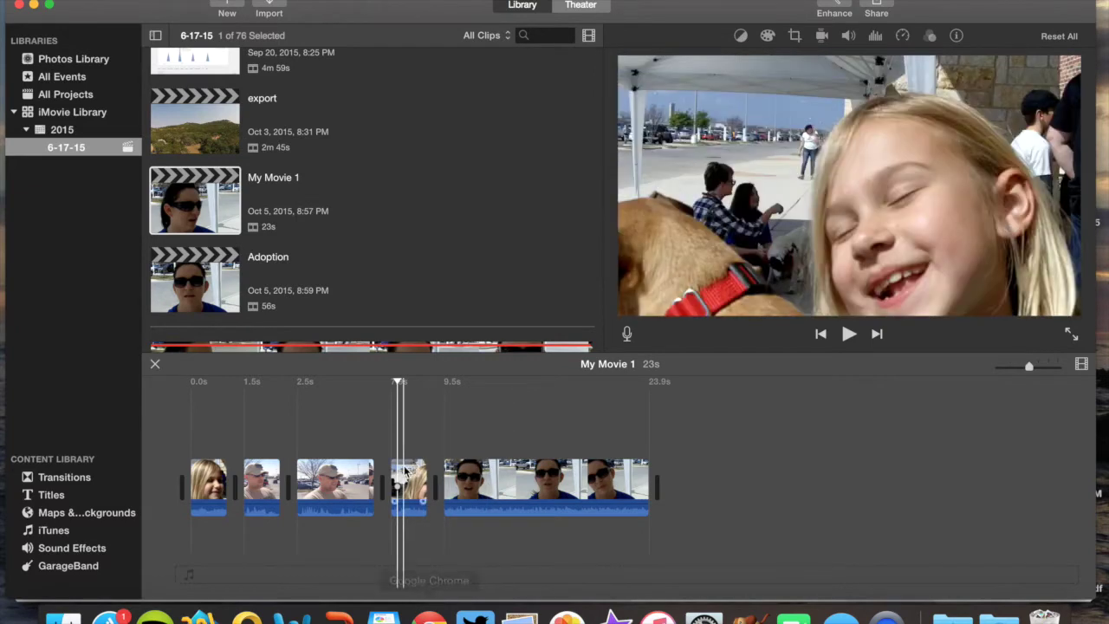
Step: Return to the Adoption movie and play it from the start of Track 4 at 34.2 s
double_click(214, 276)
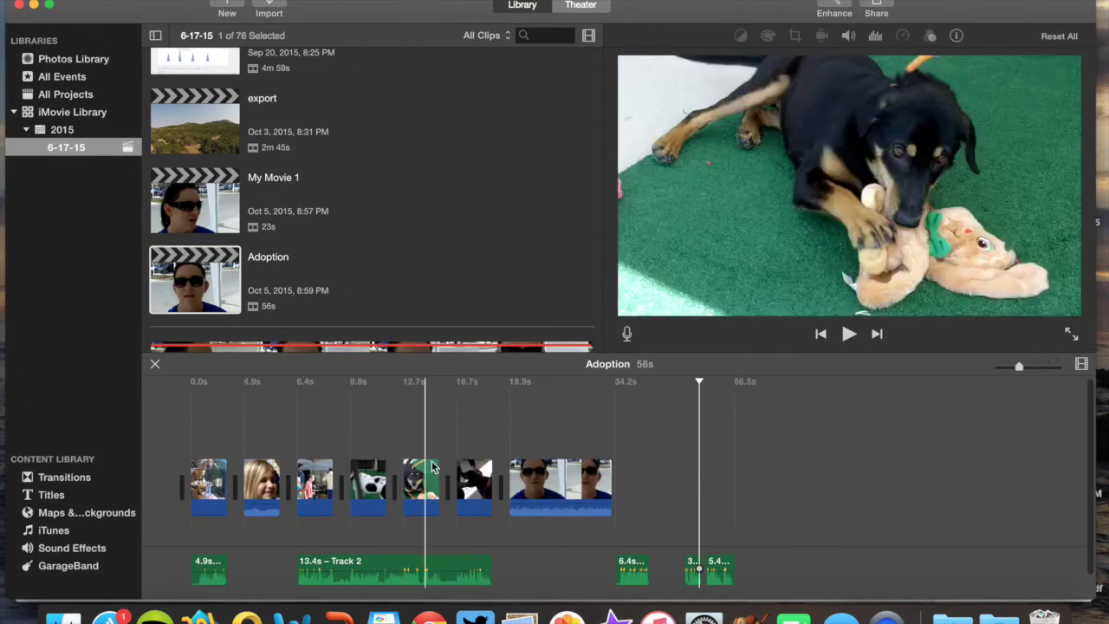
click(618, 525)
key(space)
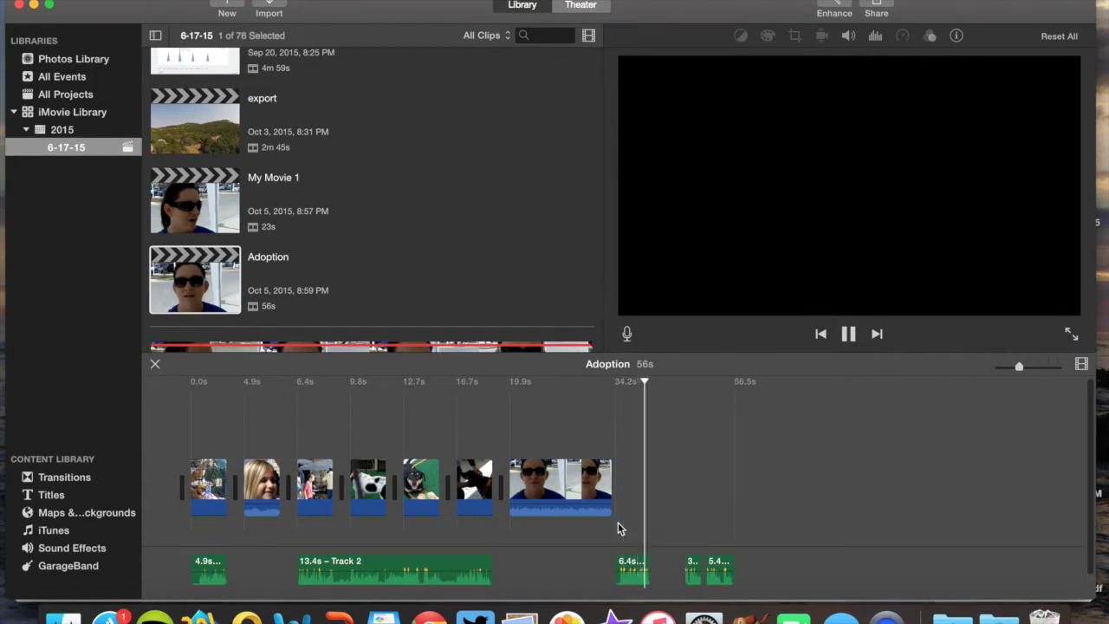
key(space)
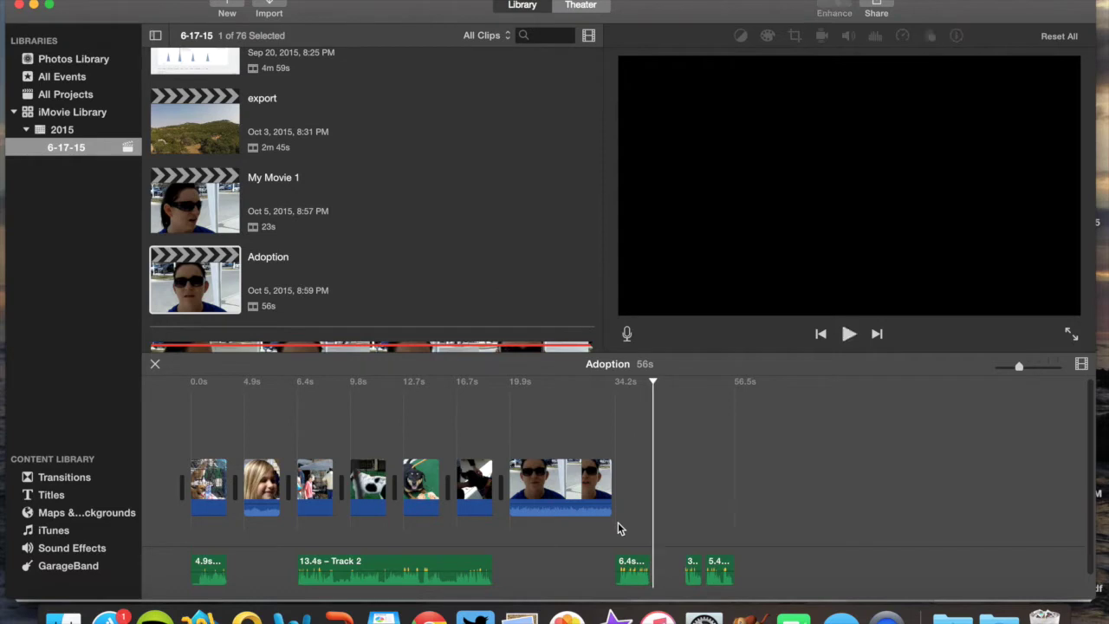
Step: Extend the end of Track 4 to recover the cut-off narration, then trim it to 10.3 s
click(652, 567)
drag(654, 567, 675, 567)
key(space)
click(624, 566)
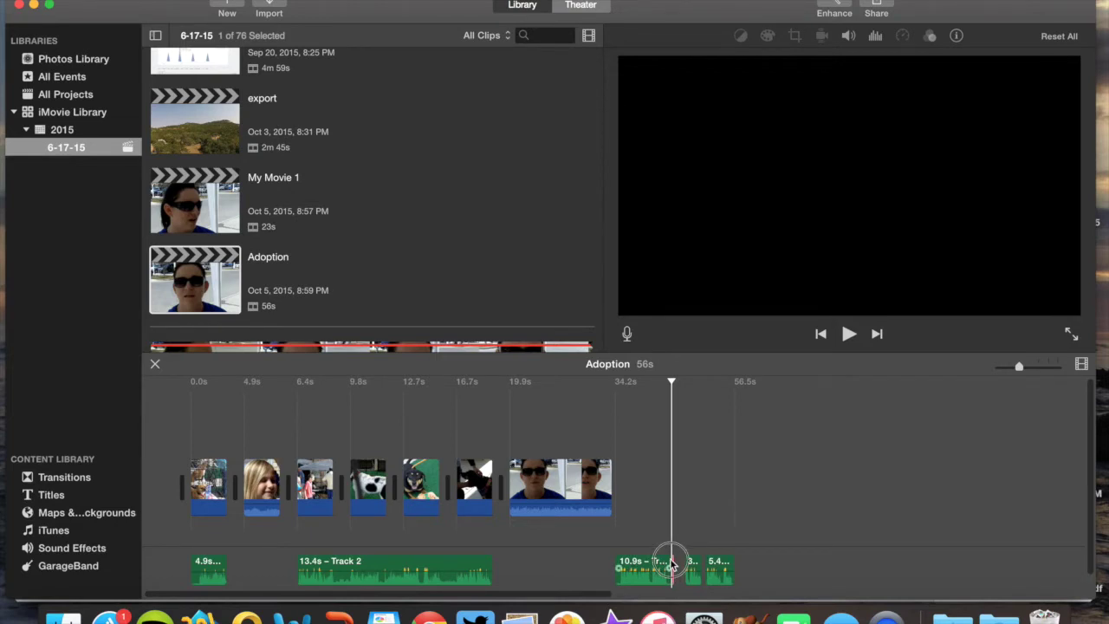
click(640, 559)
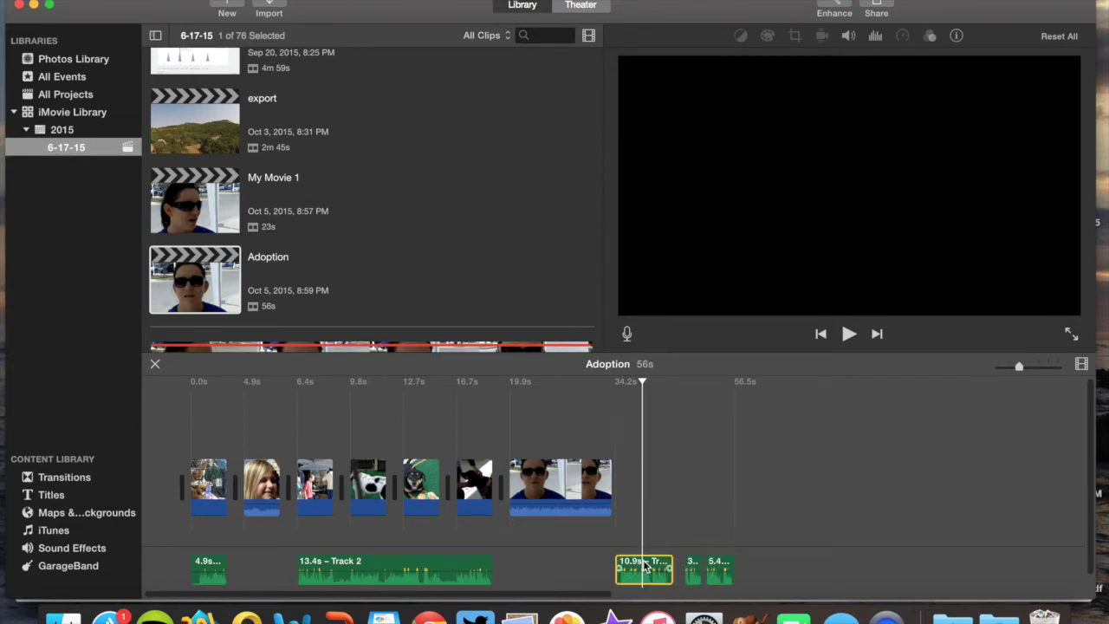
drag(667, 564, 668, 567)
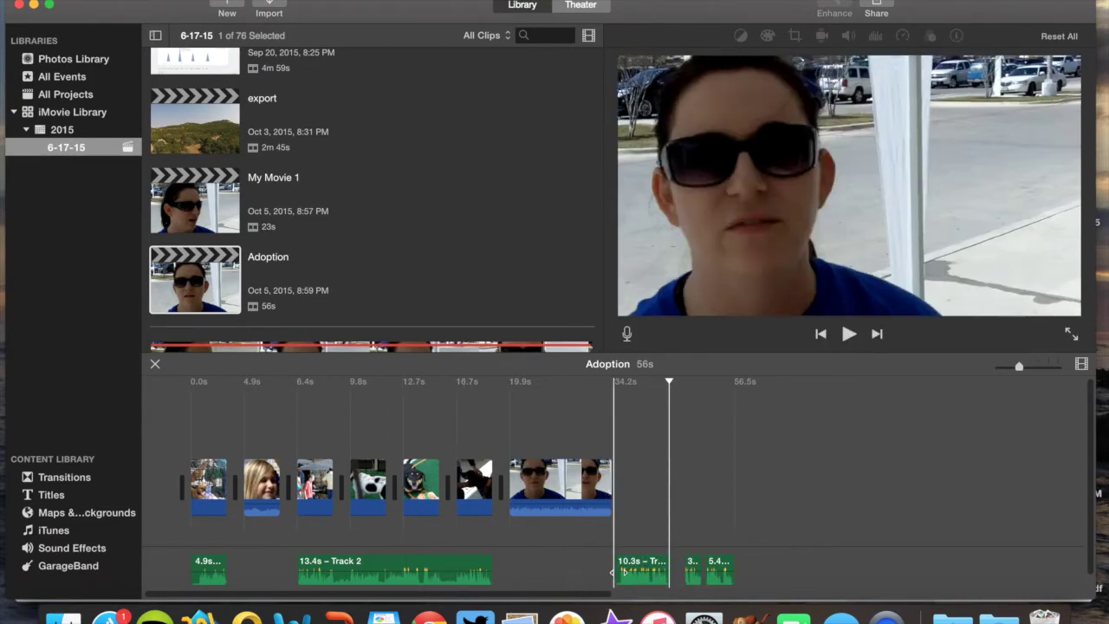
Step: Find the event clip of the man with the brown-and-white dog and append about 3.2 s of it after the woman's interview clip
scroll(349, 334, down, 5)
scroll(350, 338, down, 10)
scroll(349, 342, down, 10)
scroll(349, 343, down, 3)
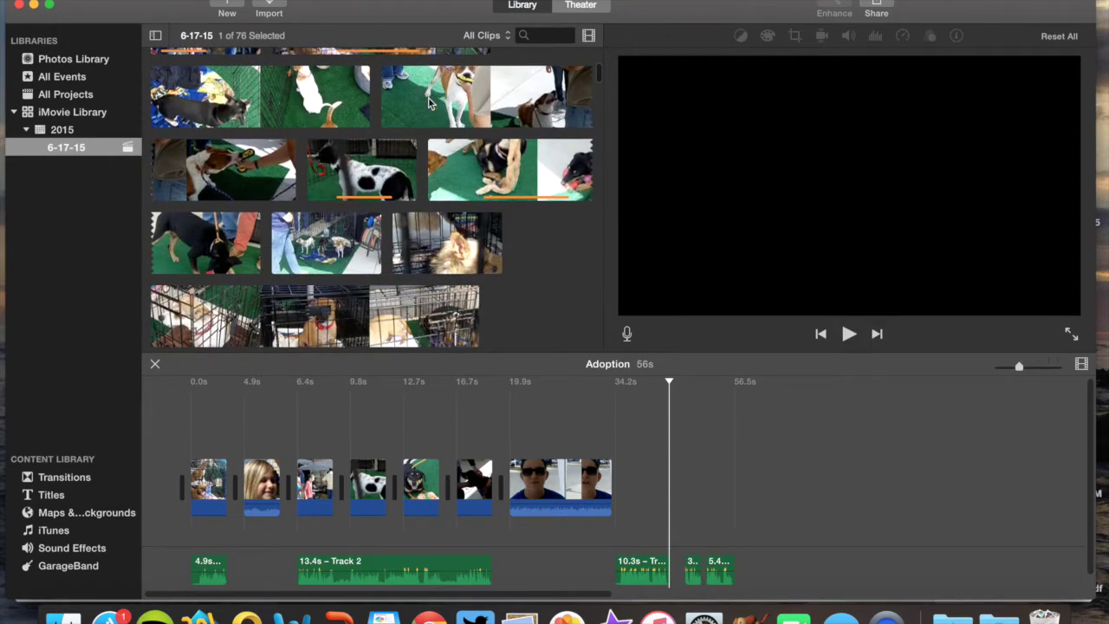
scroll(429, 102, down, 8)
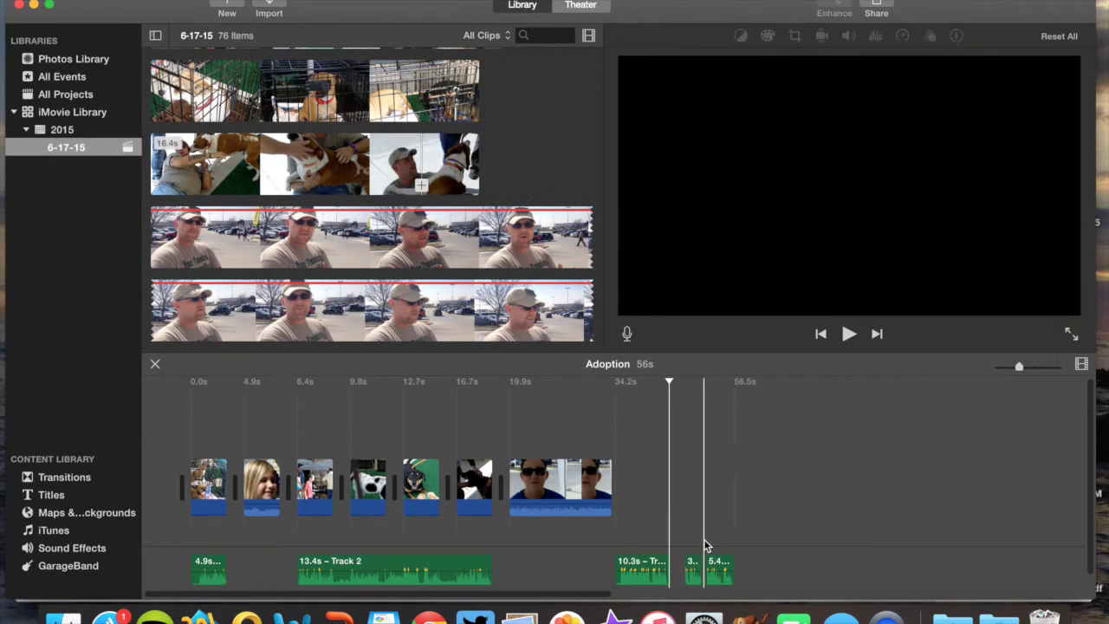
key(space)
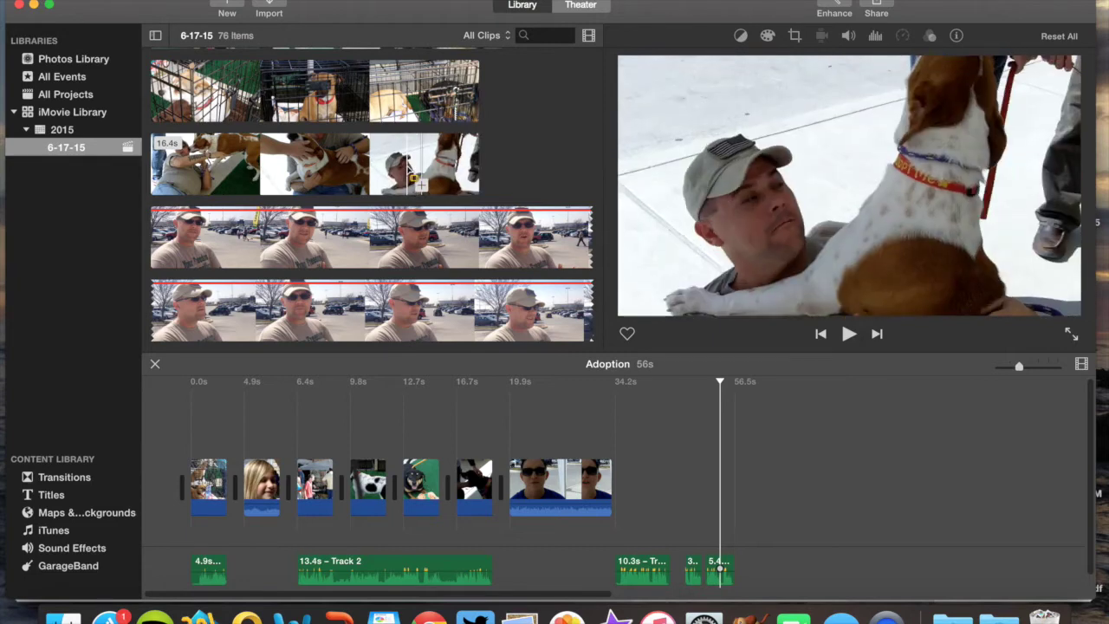
drag(407, 165, 647, 488)
Step: Select about 6 s of the brown-and-white dog playing with the yellow toy and append it after the man-and-dog clip
scroll(425, 230, up, 10)
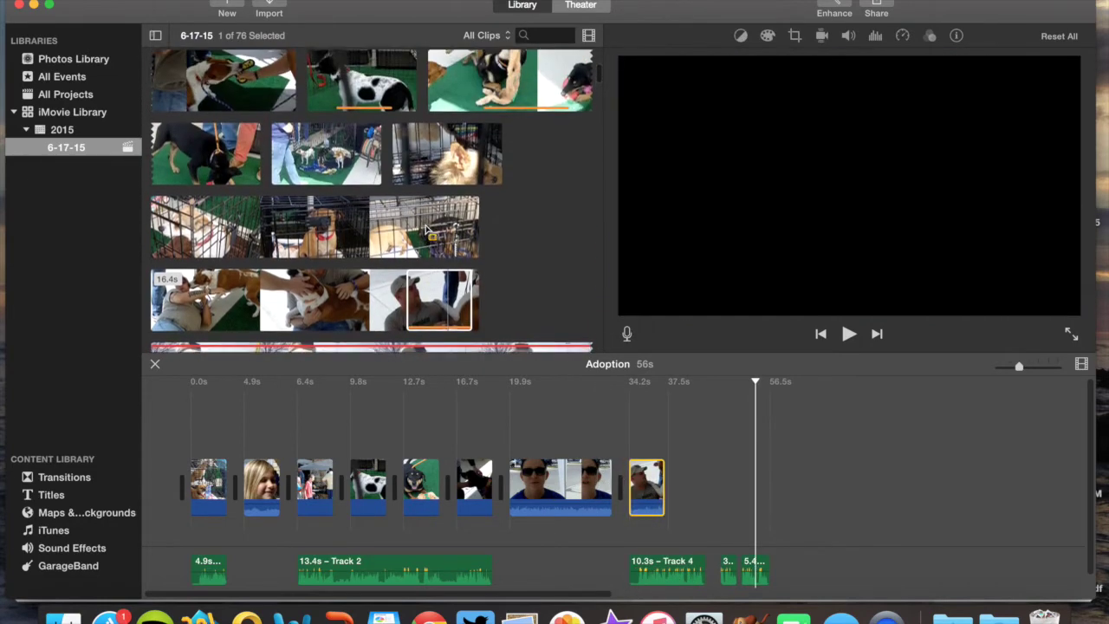
scroll(425, 229, up, 2)
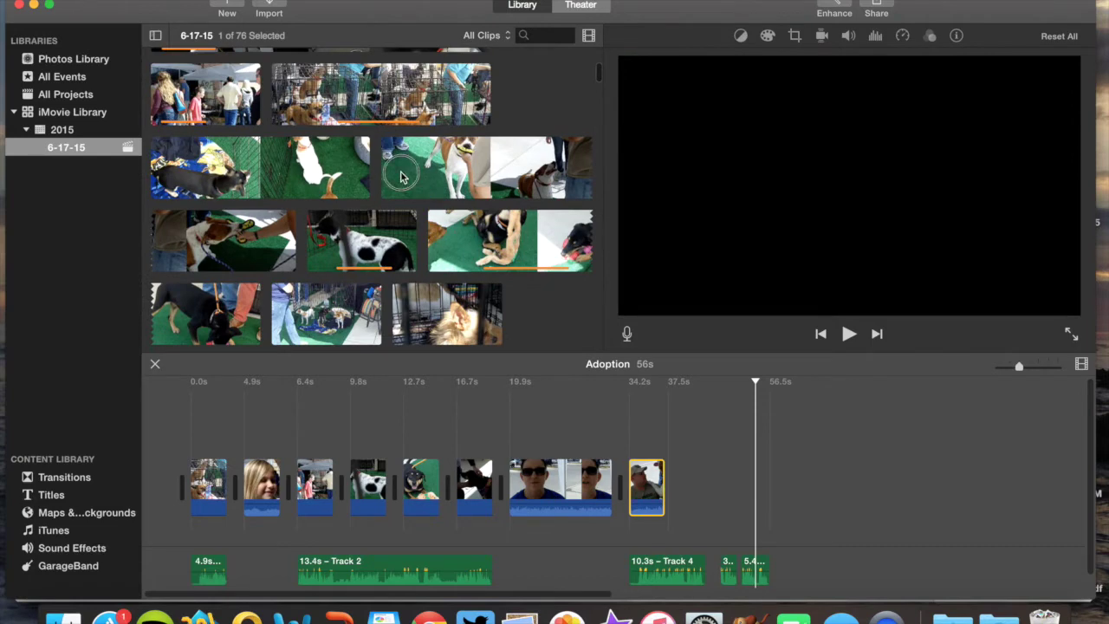
drag(401, 173, 532, 184)
drag(461, 173, 671, 485)
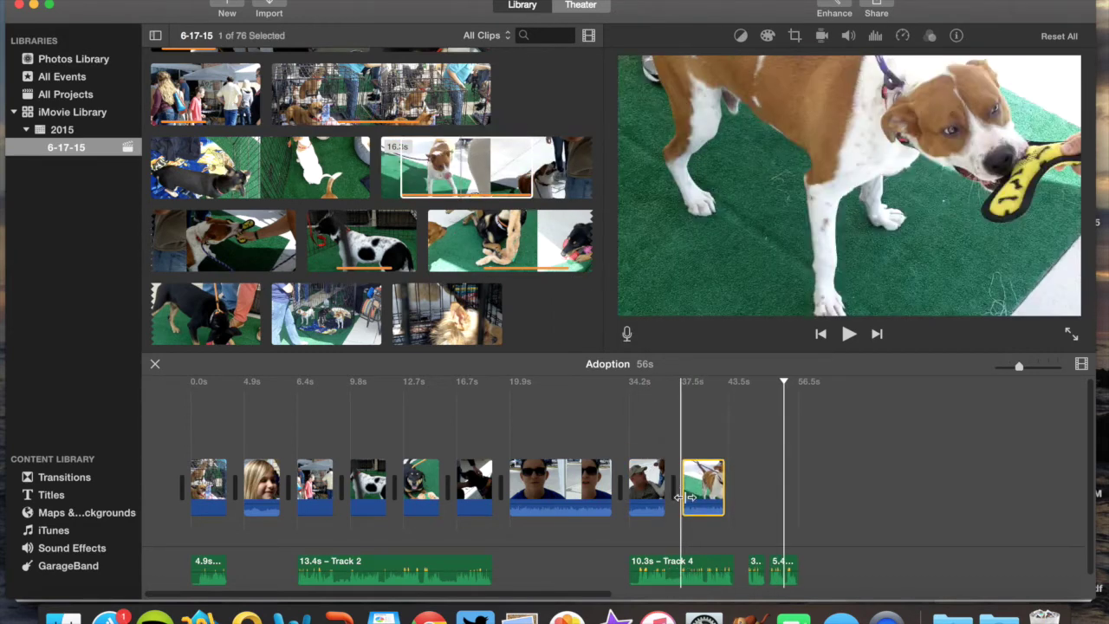
Step: Lengthen the man-and-dog clip to end at 37.8 s and the brown-and-white dog clip to end at 44.6 s, and silence both clips
click(665, 474)
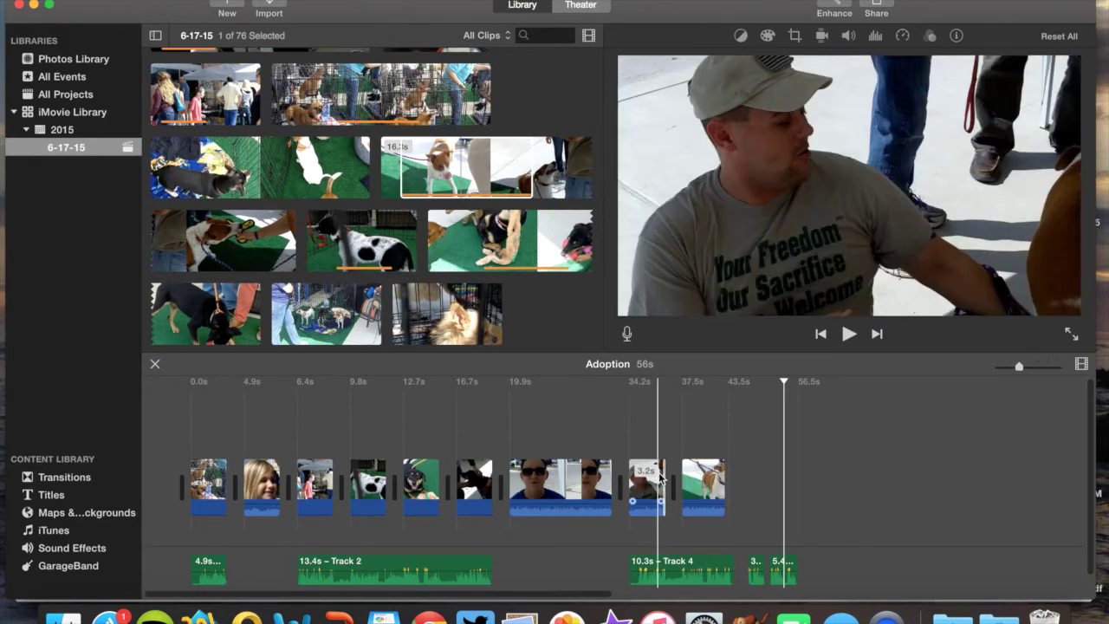
drag(665, 474, 674, 482)
click(707, 485)
click(728, 493)
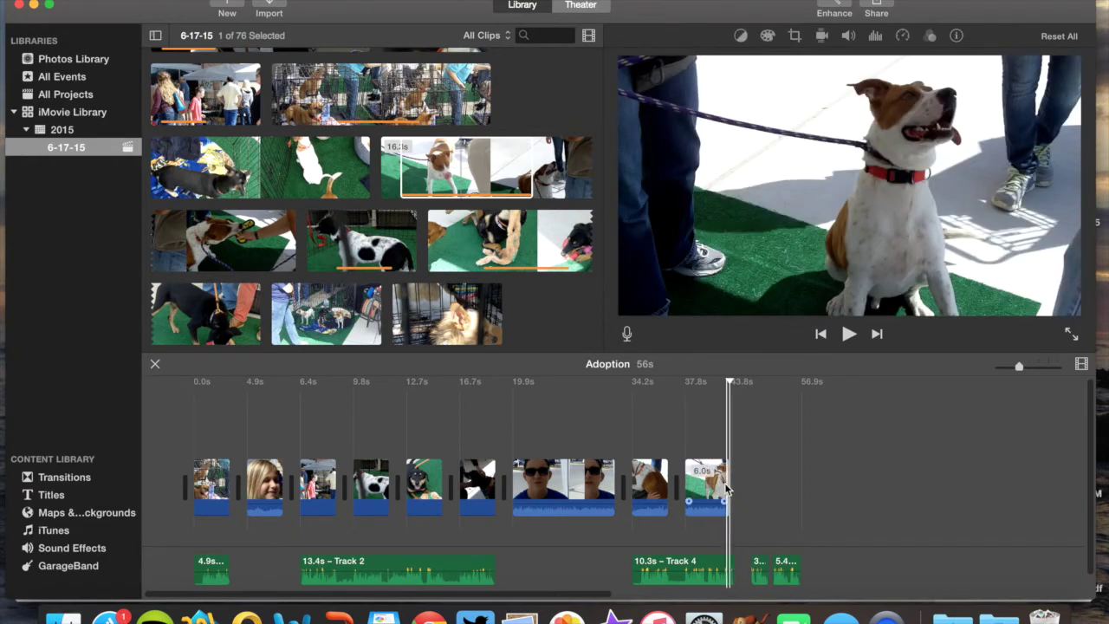
drag(724, 483, 732, 487)
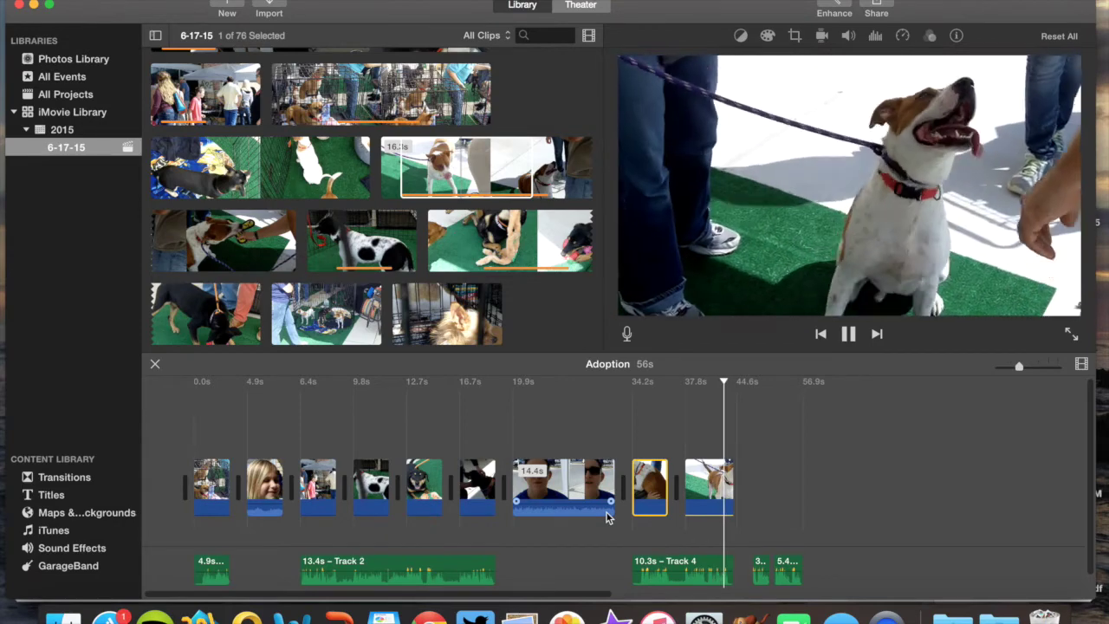
key(space)
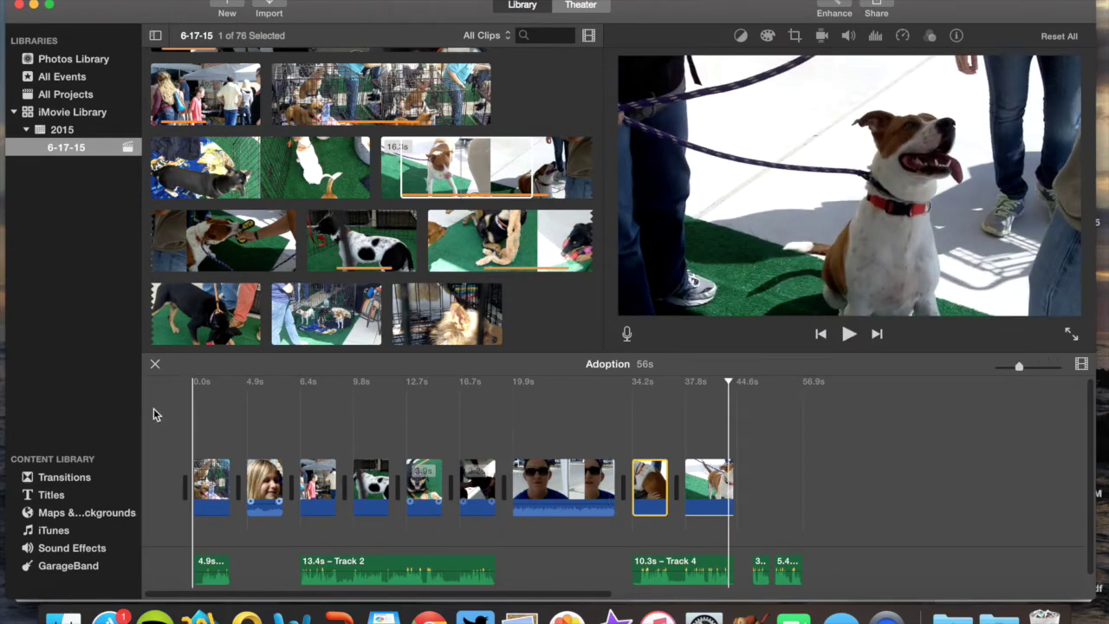
Step: Copy the 5.4-second interview clip of the man in the cap from My Movie 1 to the end of the Adoption timeline
click(76, 97)
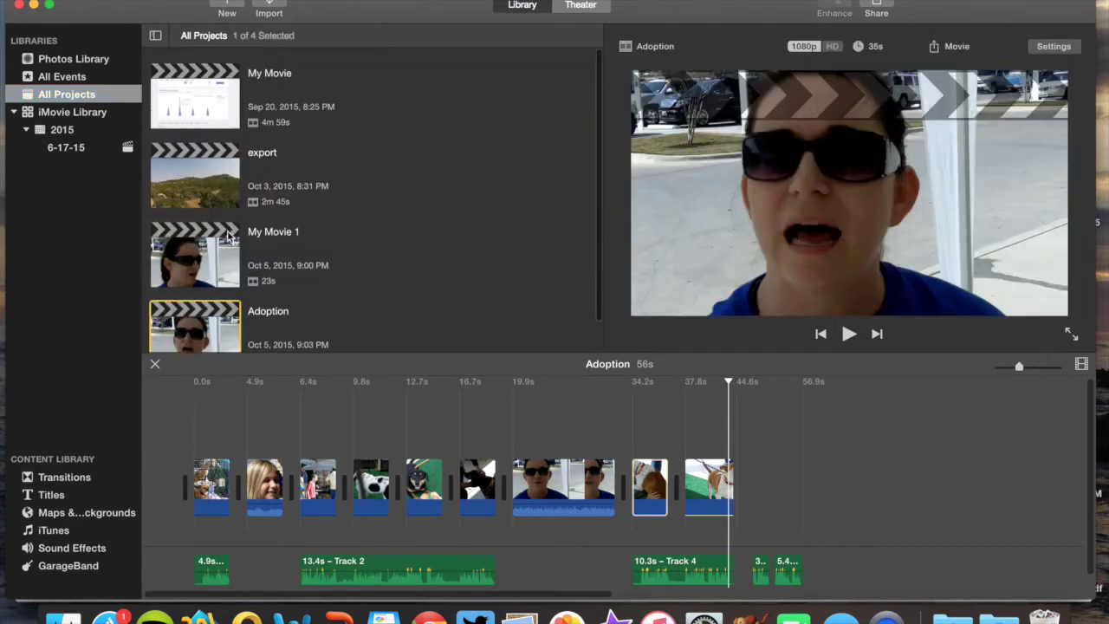
double_click(219, 279)
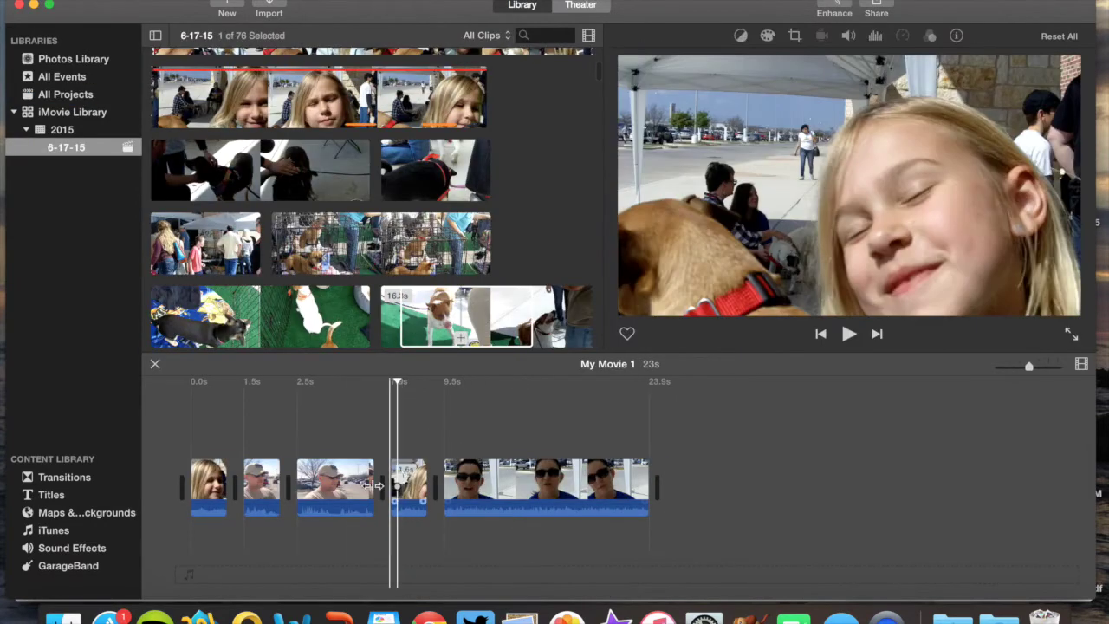
click(356, 485)
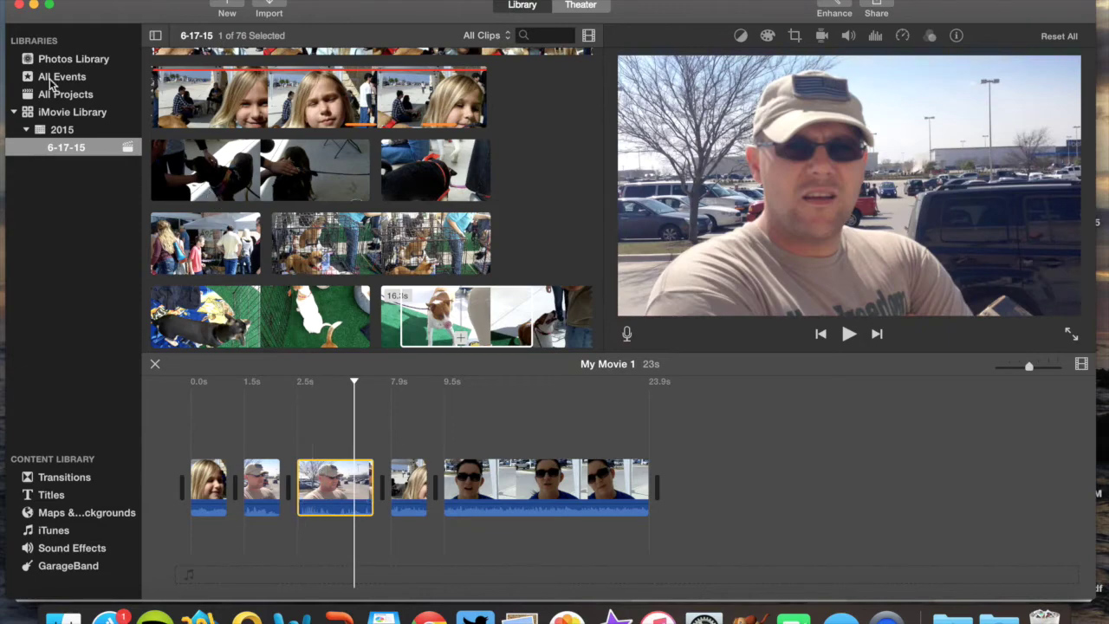
scroll(289, 169, up, 10)
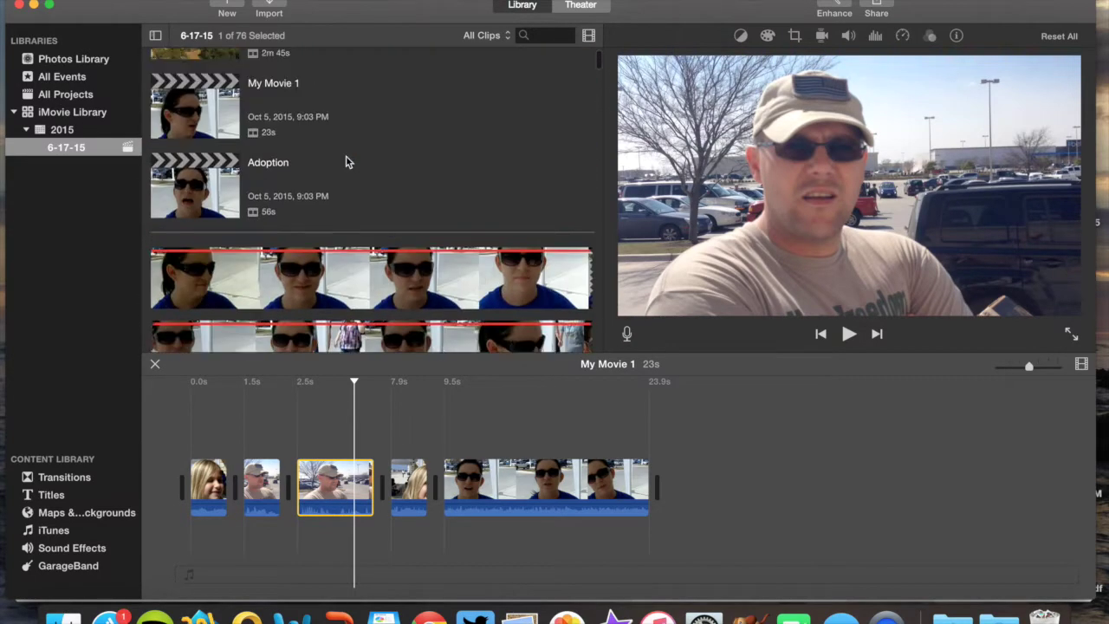
double_click(202, 186)
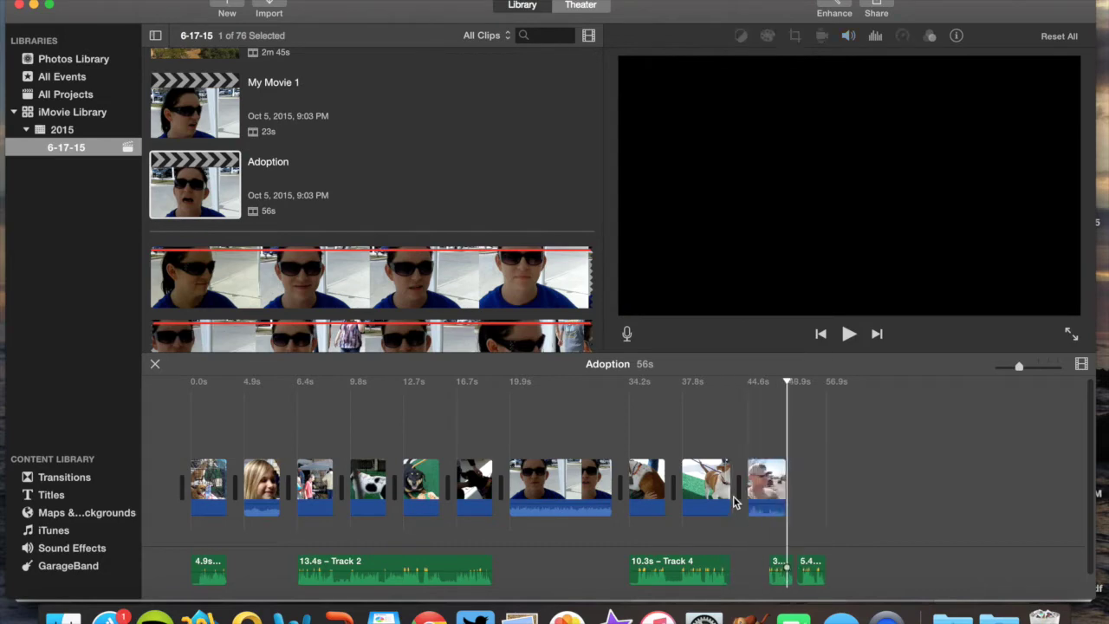
Step: Play the transition into the man's interview and trim the end of Track 4 to 9.7 s
key(space)
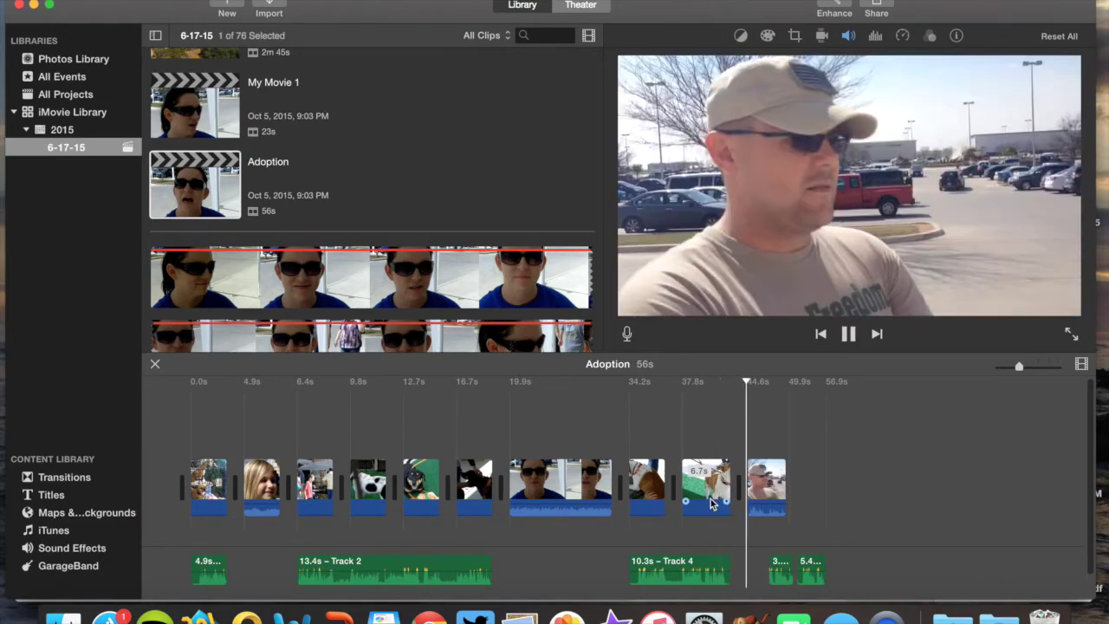
key(space)
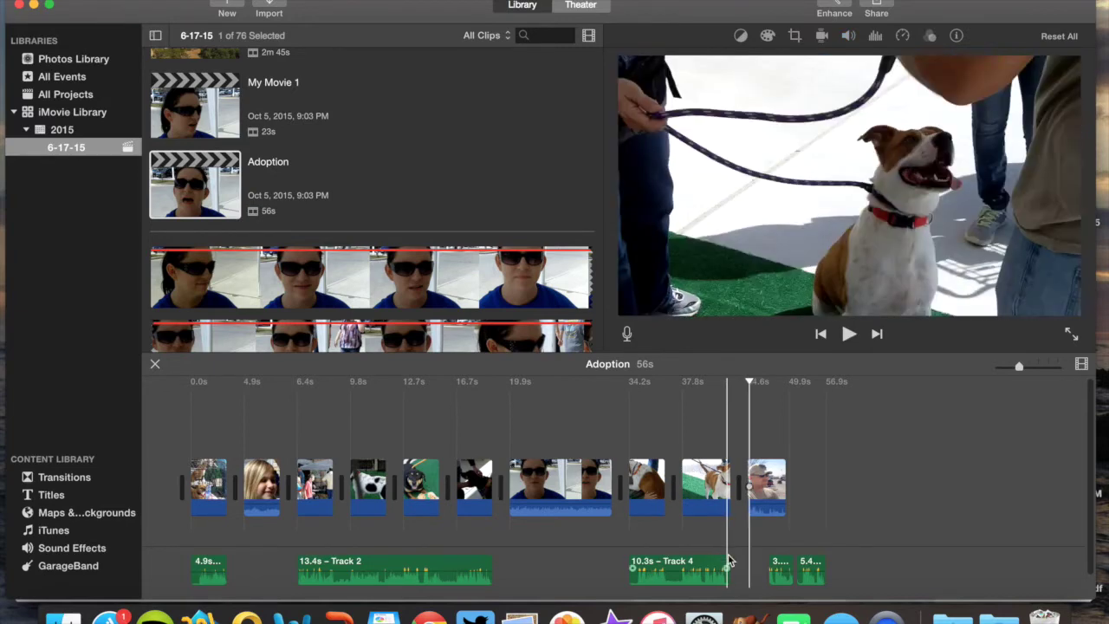
mouse_move(726, 557)
mouse_down()
mouse_move(731, 572)
mouse_move(725, 559)
mouse_up()
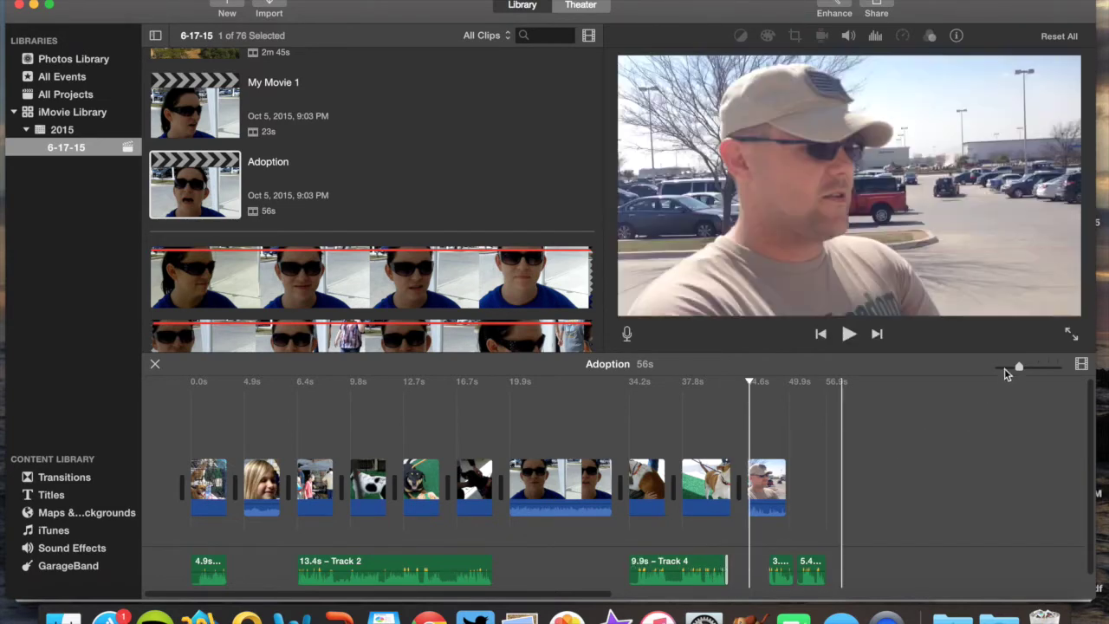
drag(1020, 371, 1037, 367)
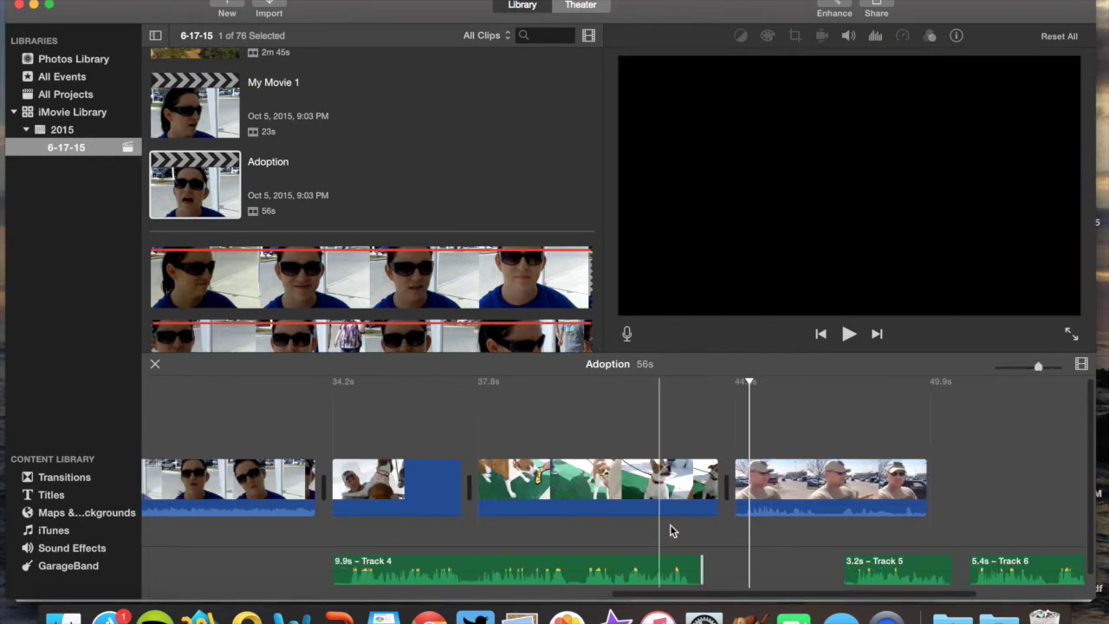
drag(702, 567, 695, 565)
click(702, 480)
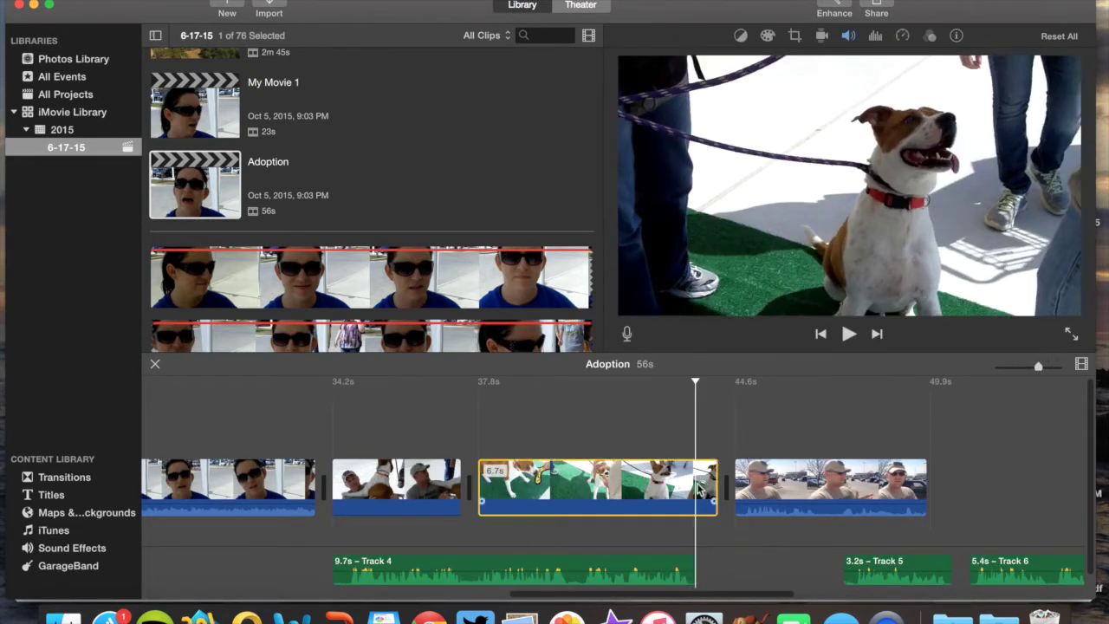
Step: Trim the brown-and-white dog clip to 6.1 s so it ends with Track 4, and play the transition into the man's interview
drag(715, 488, 695, 486)
key(space)
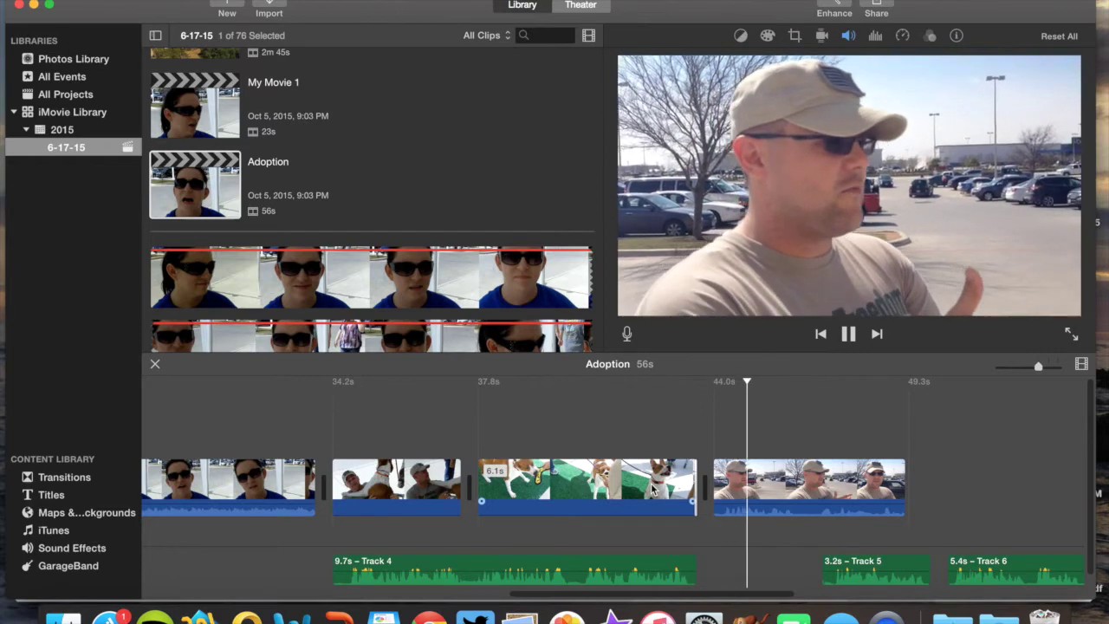
key(space)
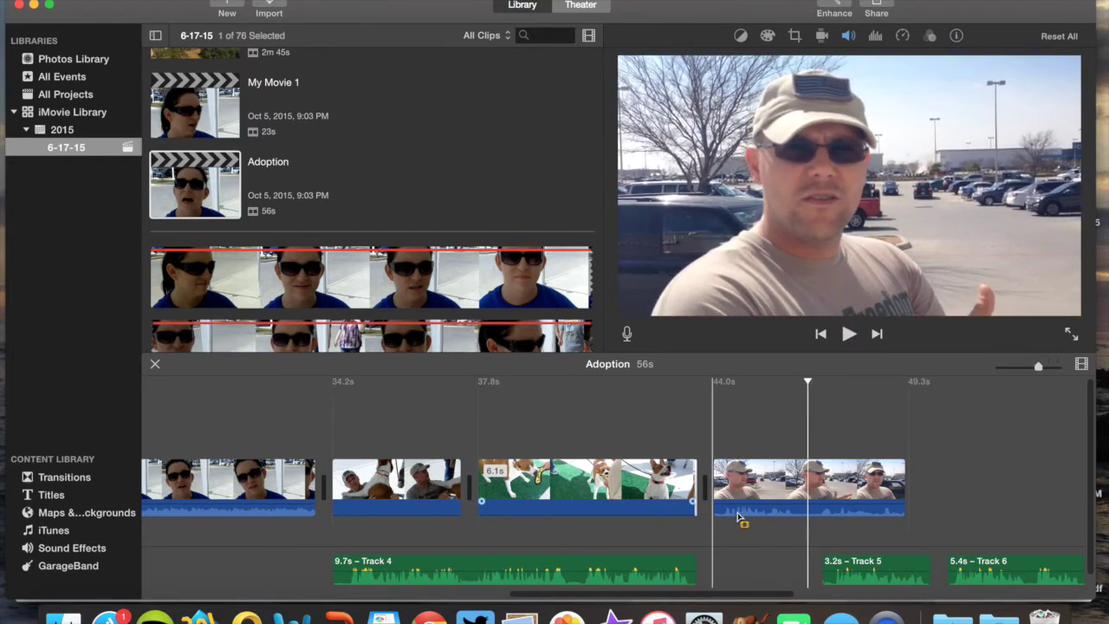
Step: Move Track 6 further along the timeline and place Track 5 at the end of the man's interview, starting at 49.3 s
scroll(737, 512, right, 5)
drag(735, 564, 985, 566)
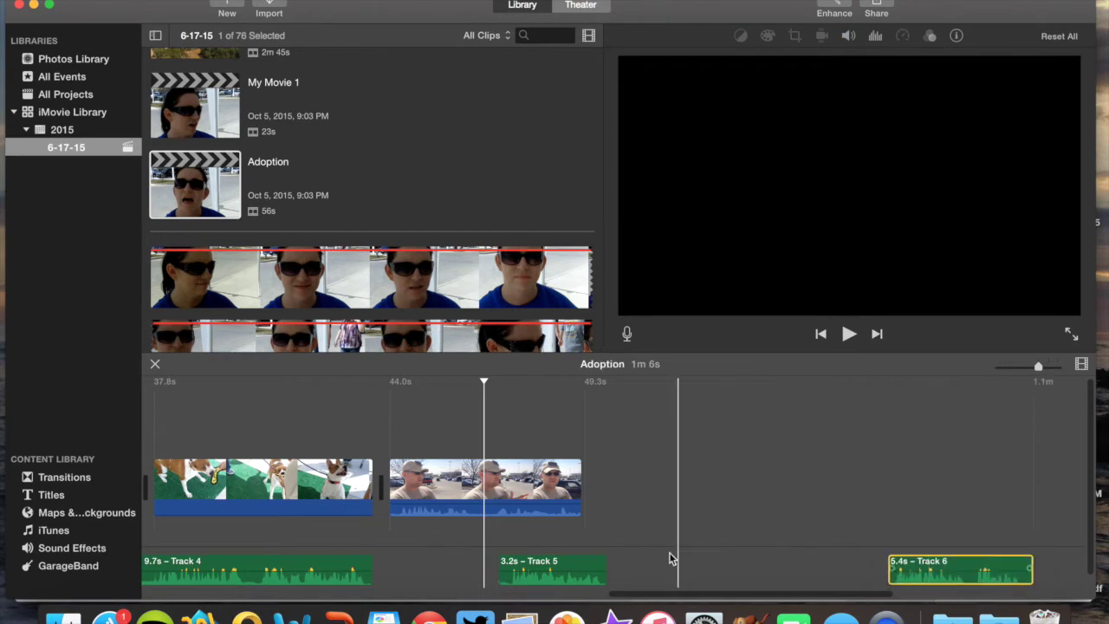
drag(587, 562, 854, 567)
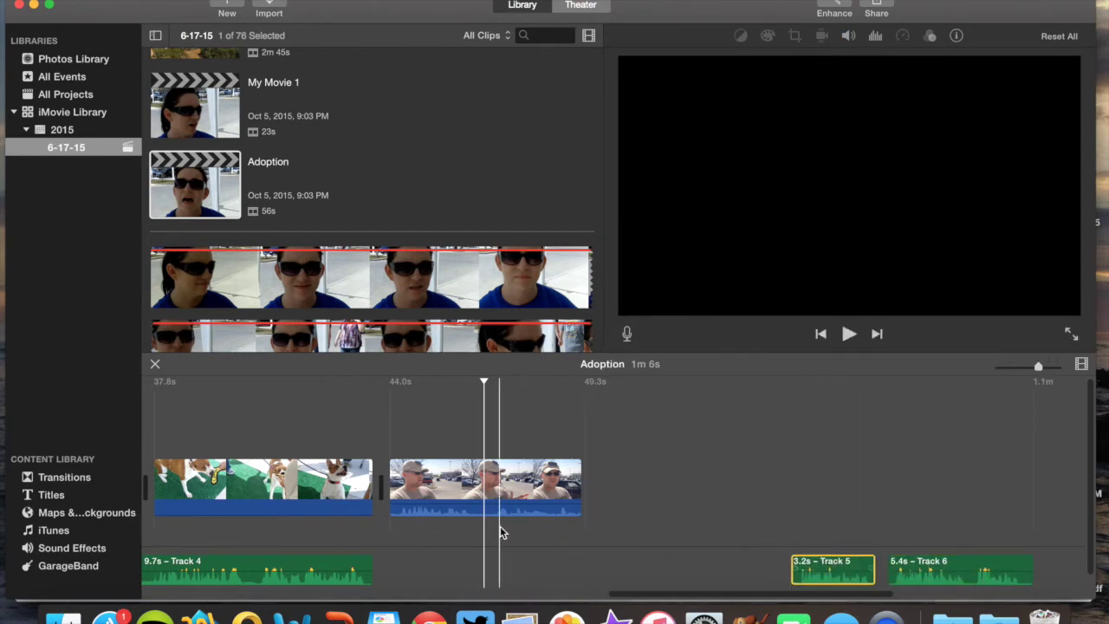
key(space)
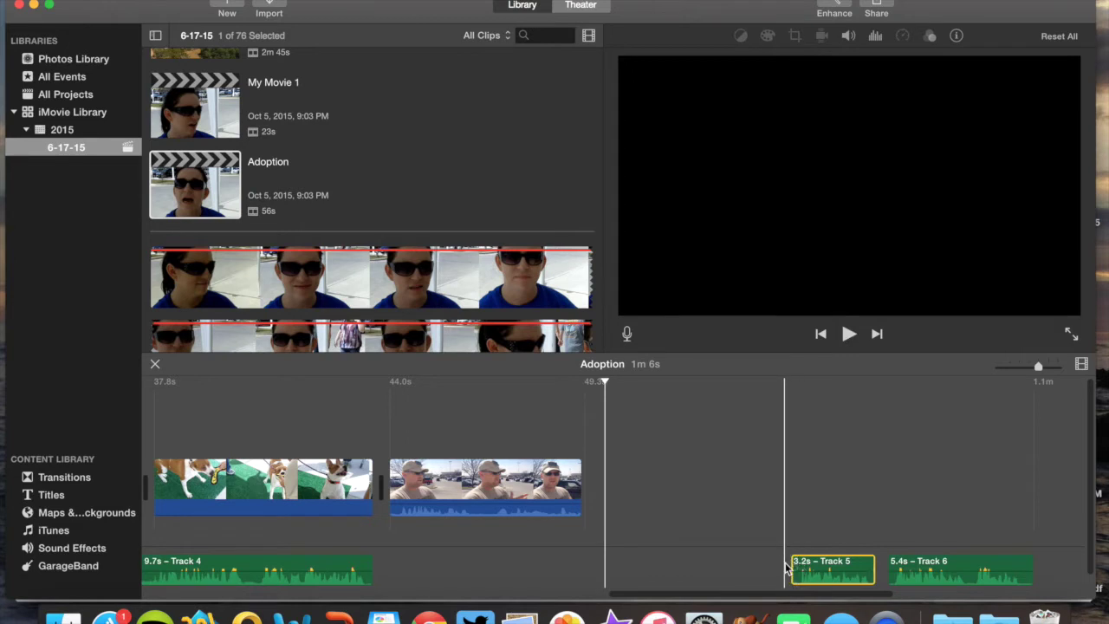
key(space)
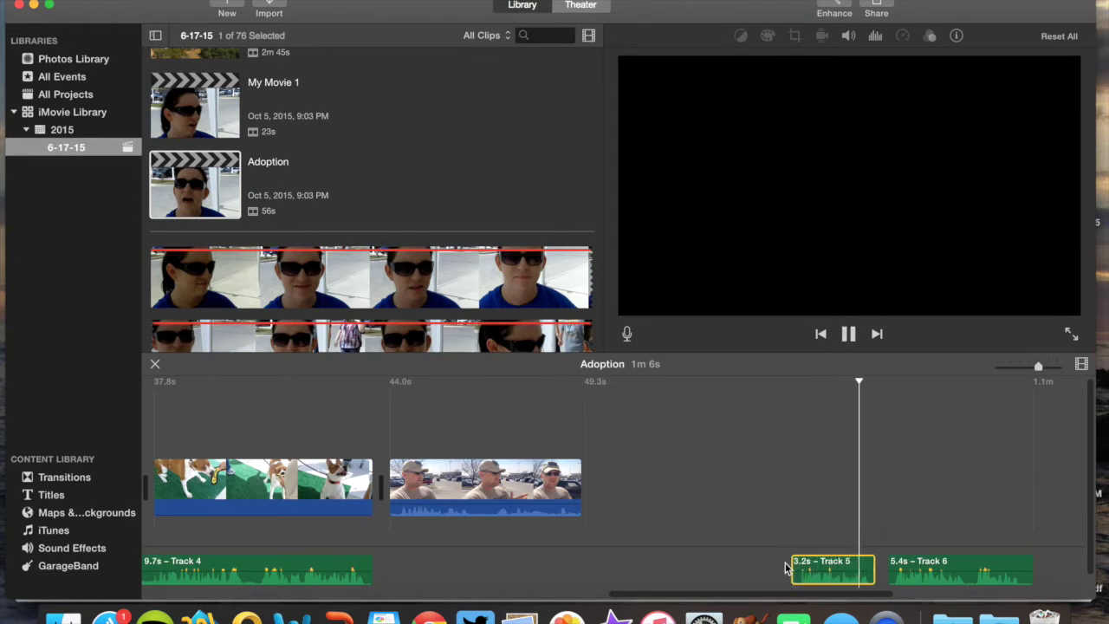
drag(786, 565, 628, 563)
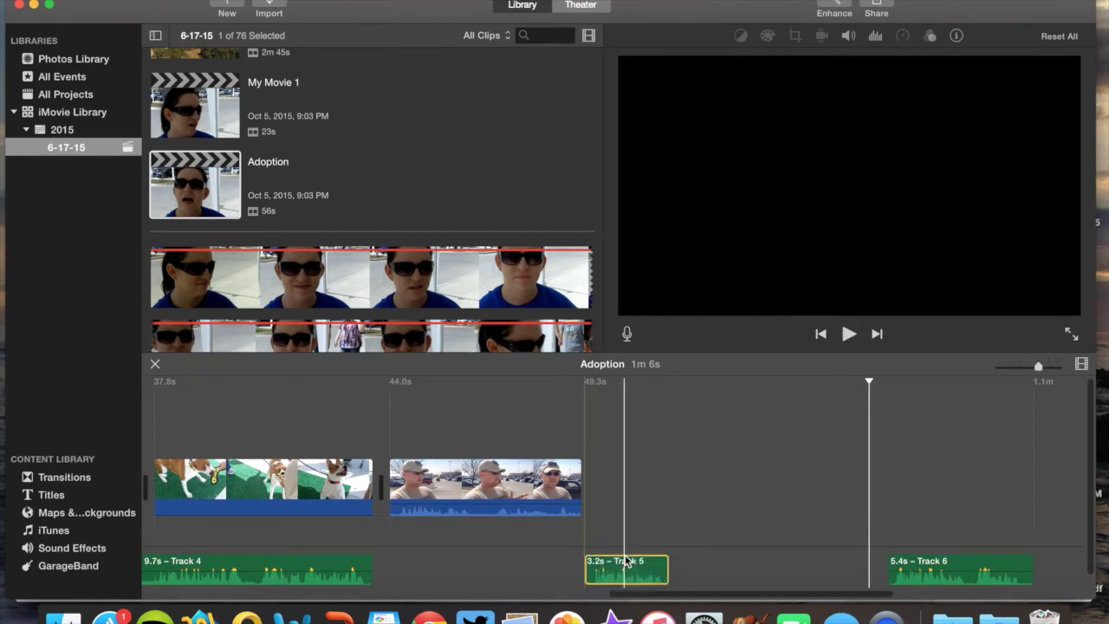
Step: Append about 5 s of the caged dogs footage showing the black-and-tan dog after the man's interview and trim it to Track 5's length
scroll(343, 289, down, 10)
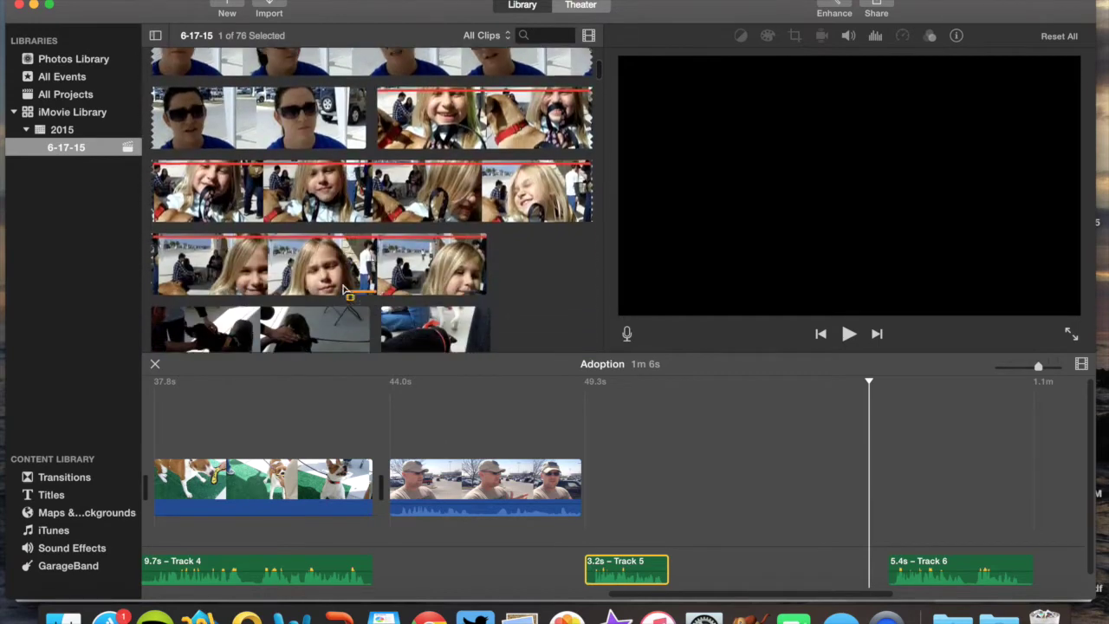
scroll(343, 290, down, 2)
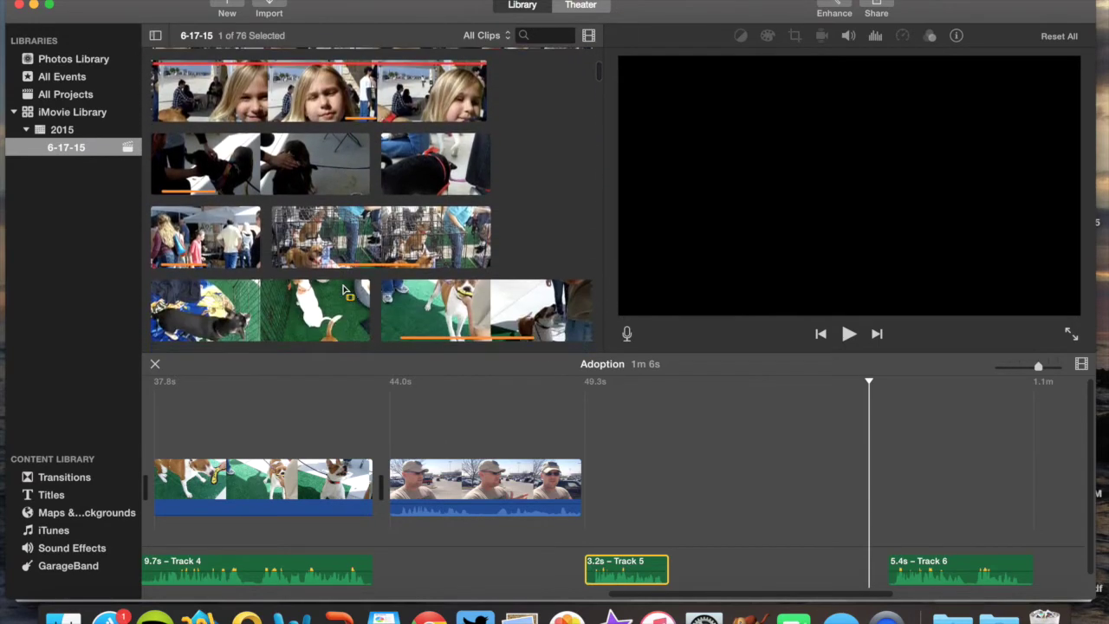
scroll(343, 290, down, 8)
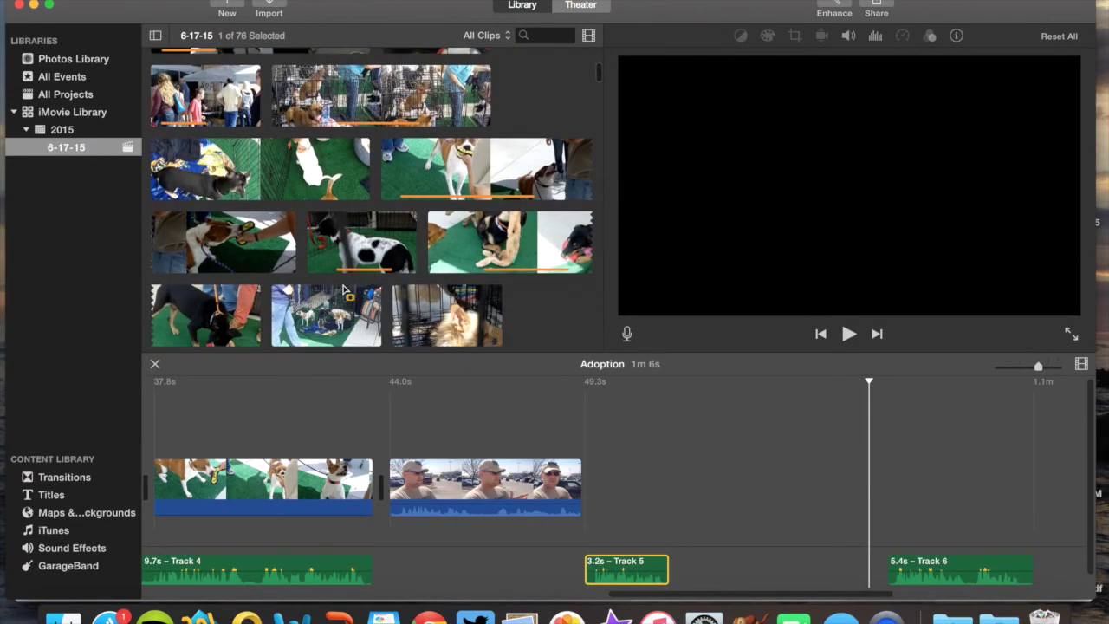
scroll(343, 290, down, 1)
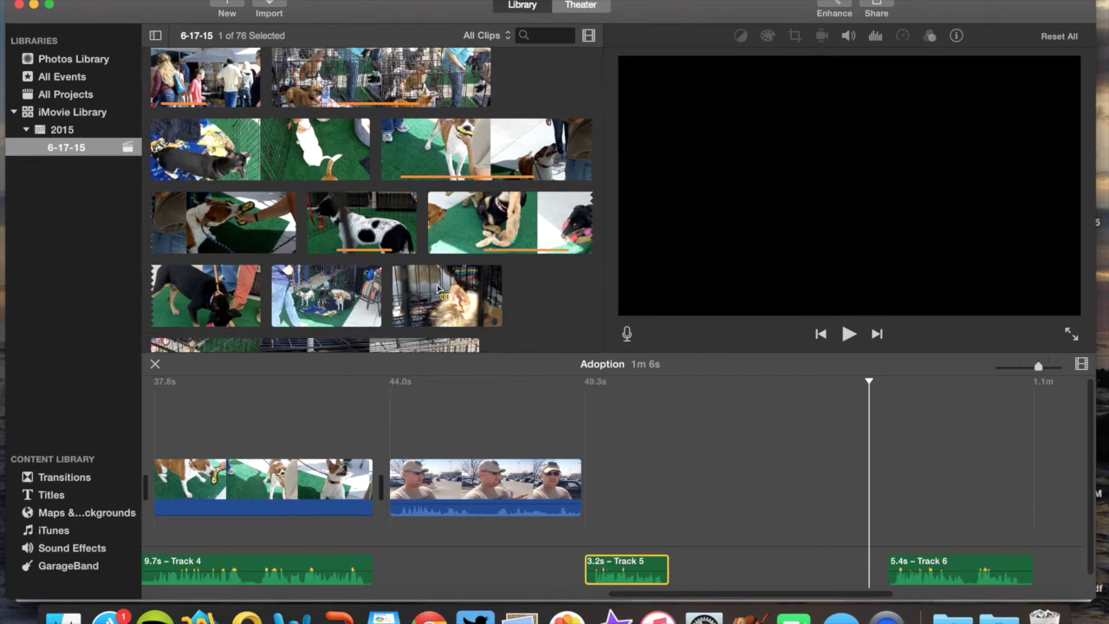
scroll(438, 288, down, 5)
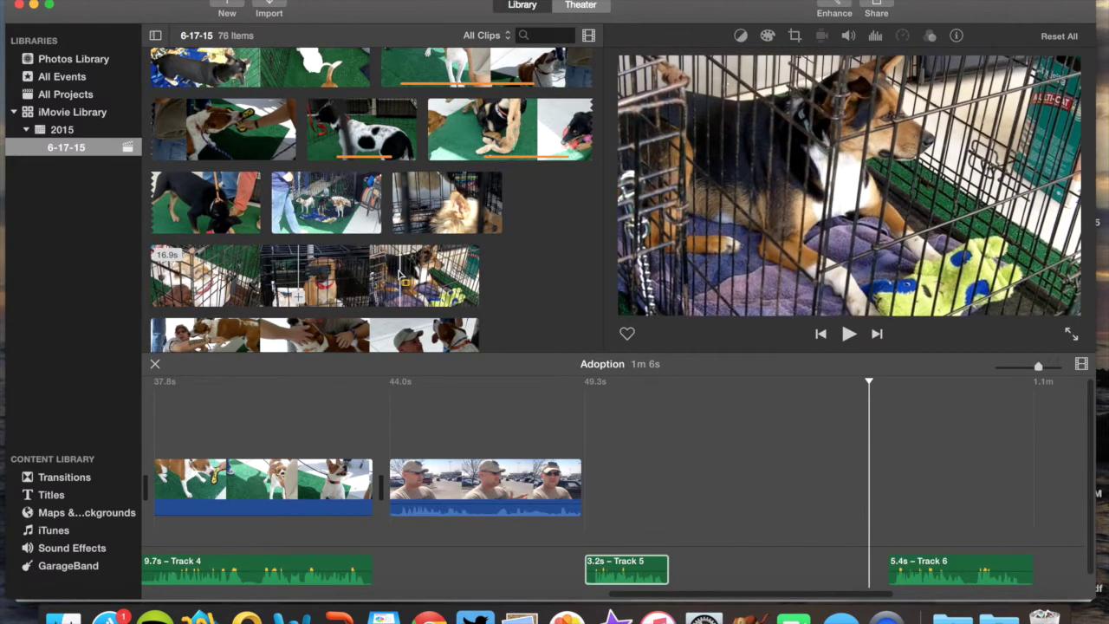
mouse_move(395, 275)
mouse_down()
mouse_move(469, 275)
mouse_move(401, 275)
mouse_up()
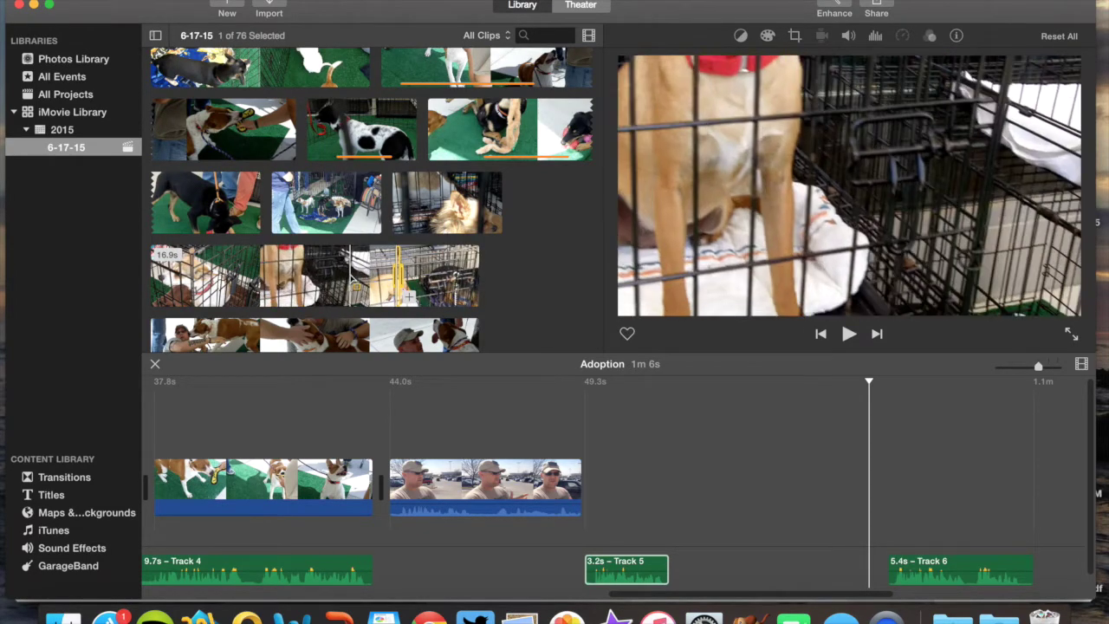
drag(371, 276, 593, 490)
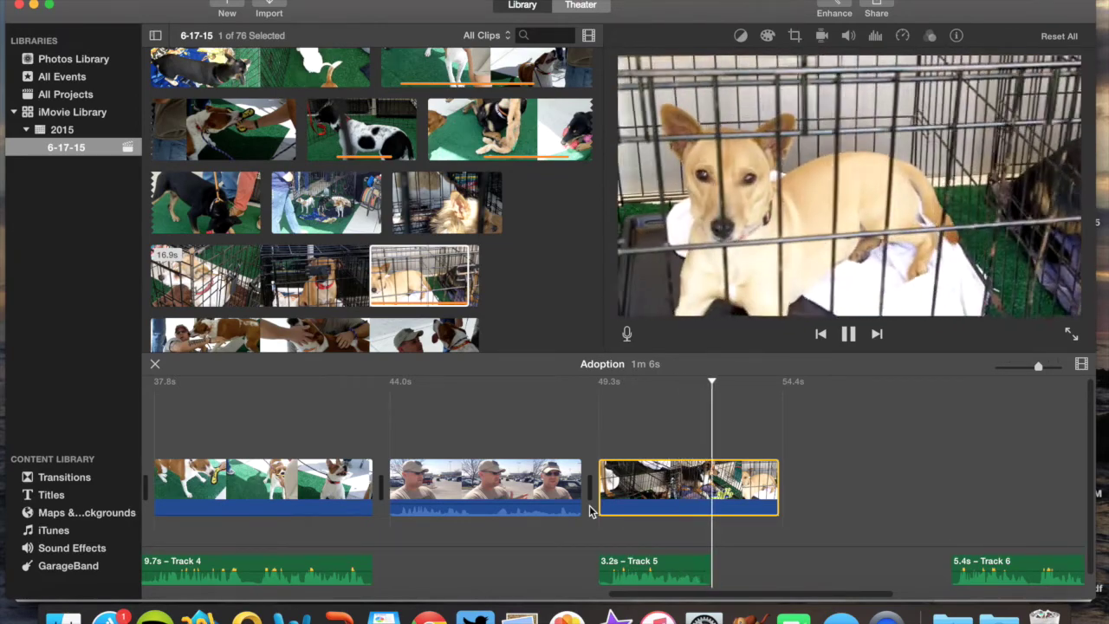
drag(783, 472, 707, 468)
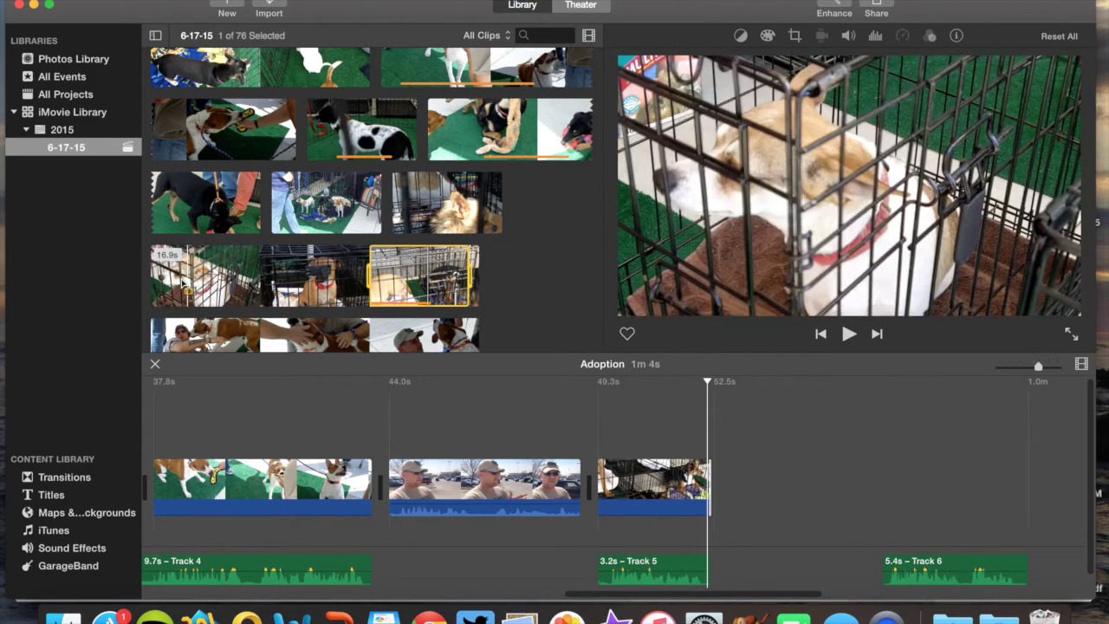
Step: Insert about 3.3 s of the caged white-and-tan dog right after the man's interview, silence it, and align Track 5 beneath it
drag(161, 279, 577, 473)
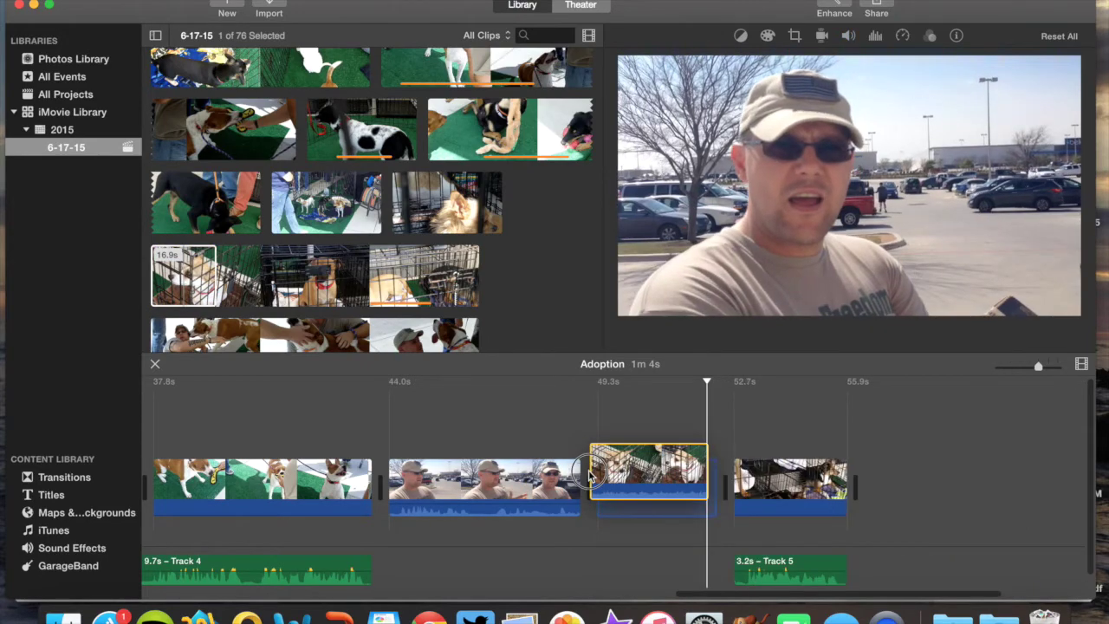
drag(784, 562, 651, 560)
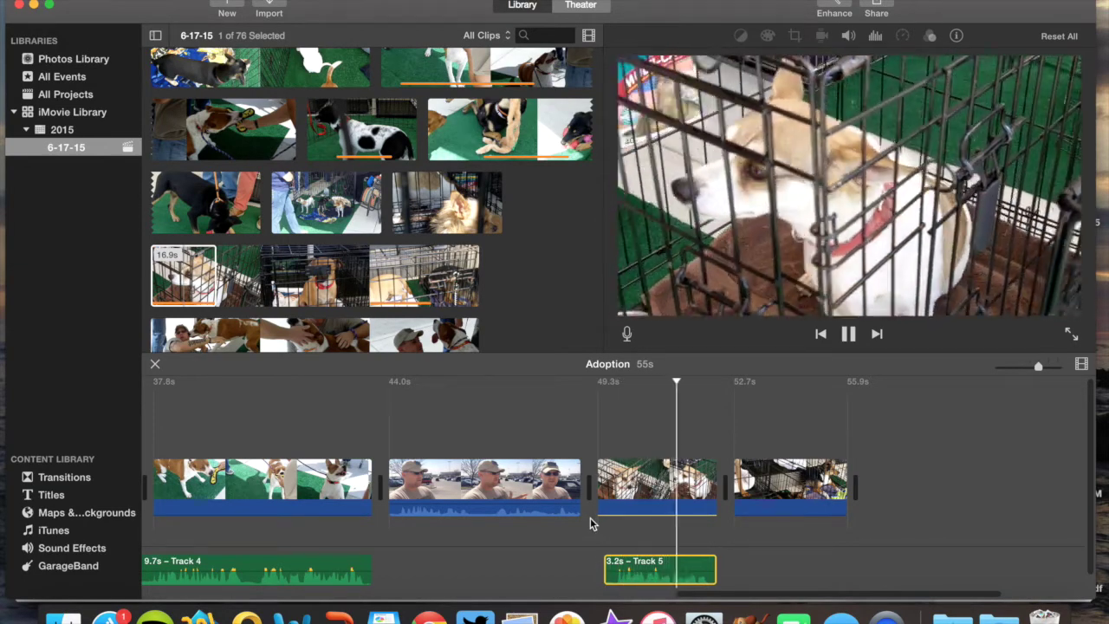
key(space)
key(space)
key(space)
drag(716, 481, 713, 485)
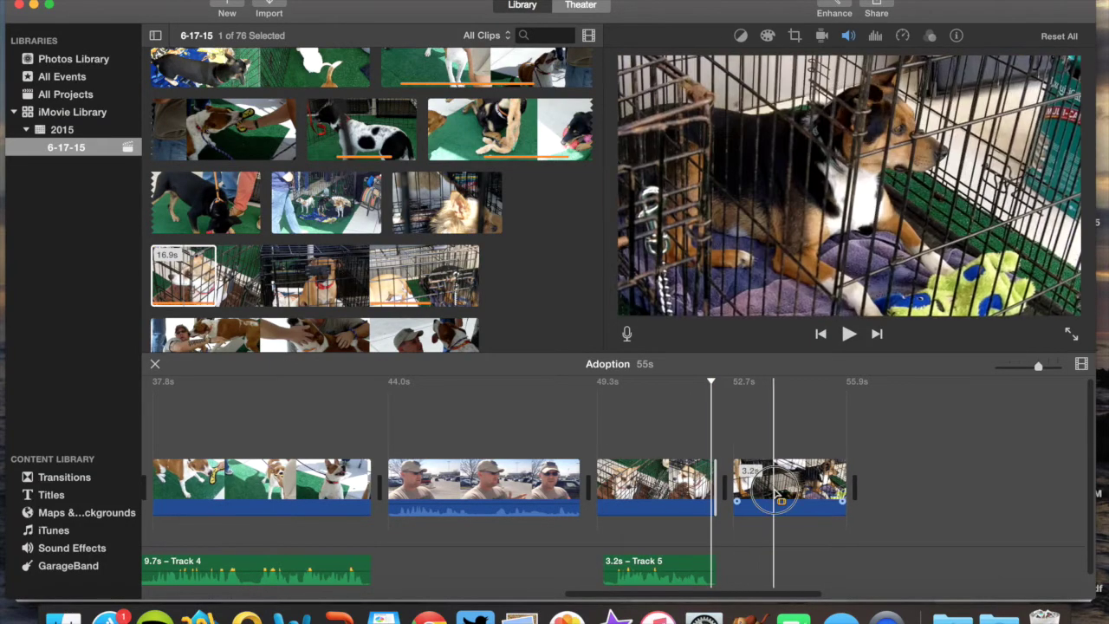
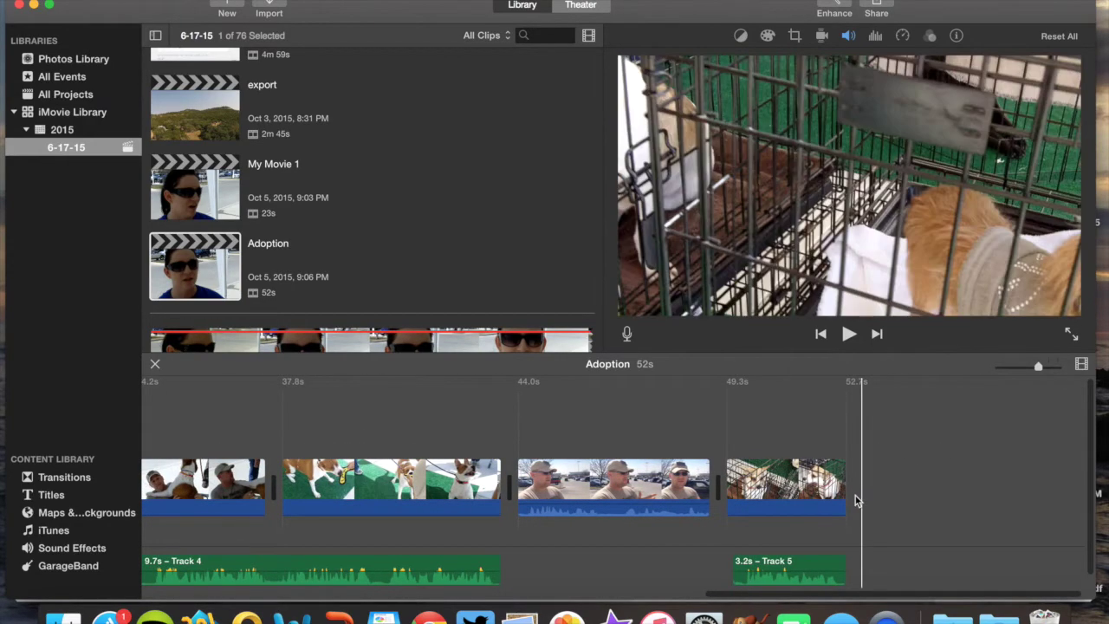
Step: Add the 1.6-second interview clip of the blonde girl to the end of the Adoption timeline and play it back
key(e)
scroll(707, 515, right, 4)
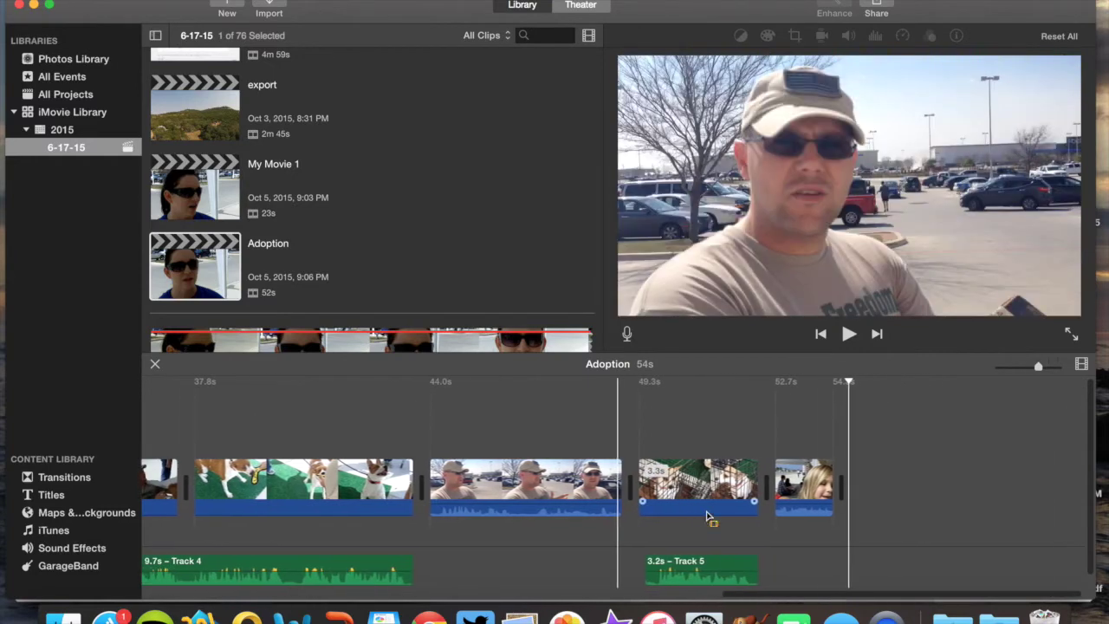
scroll(845, 514, left, 2)
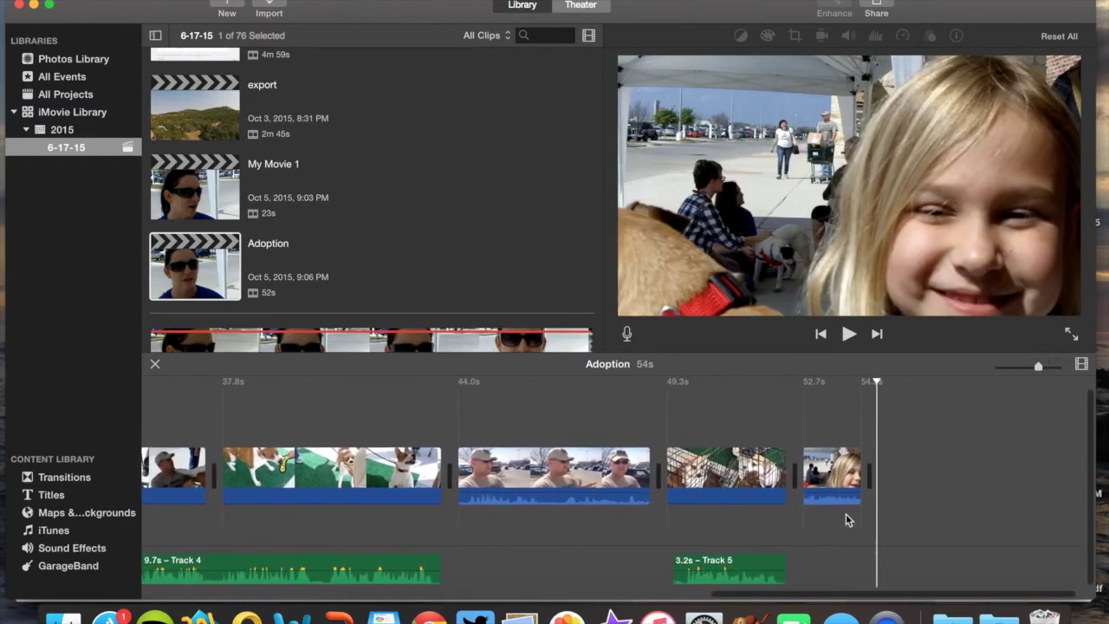
scroll(846, 519, left, 15)
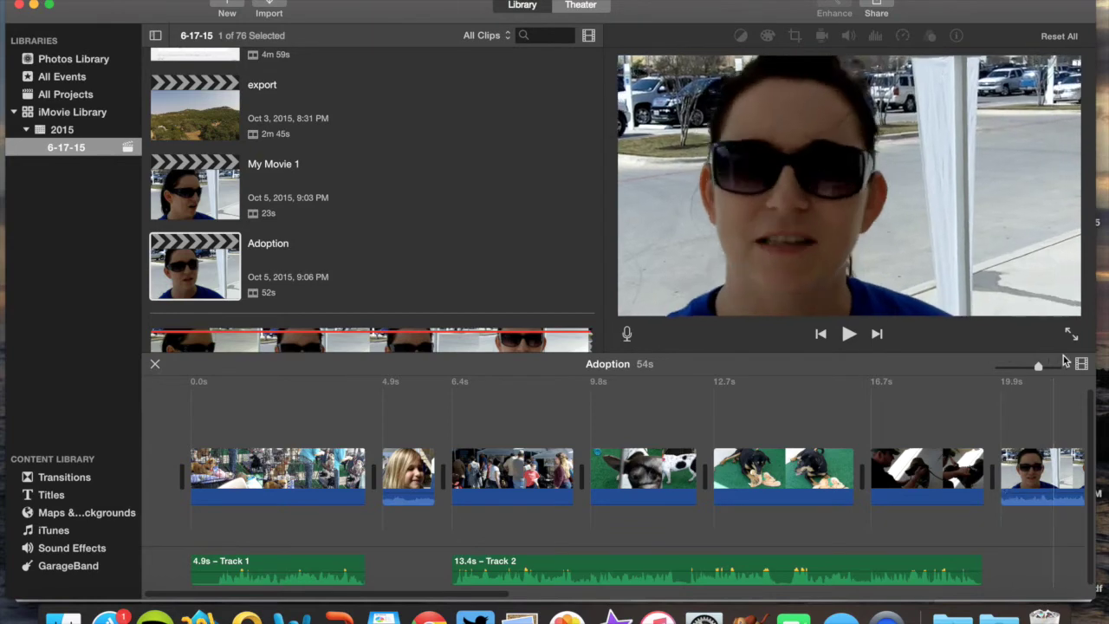
drag(1040, 368, 935, 370)
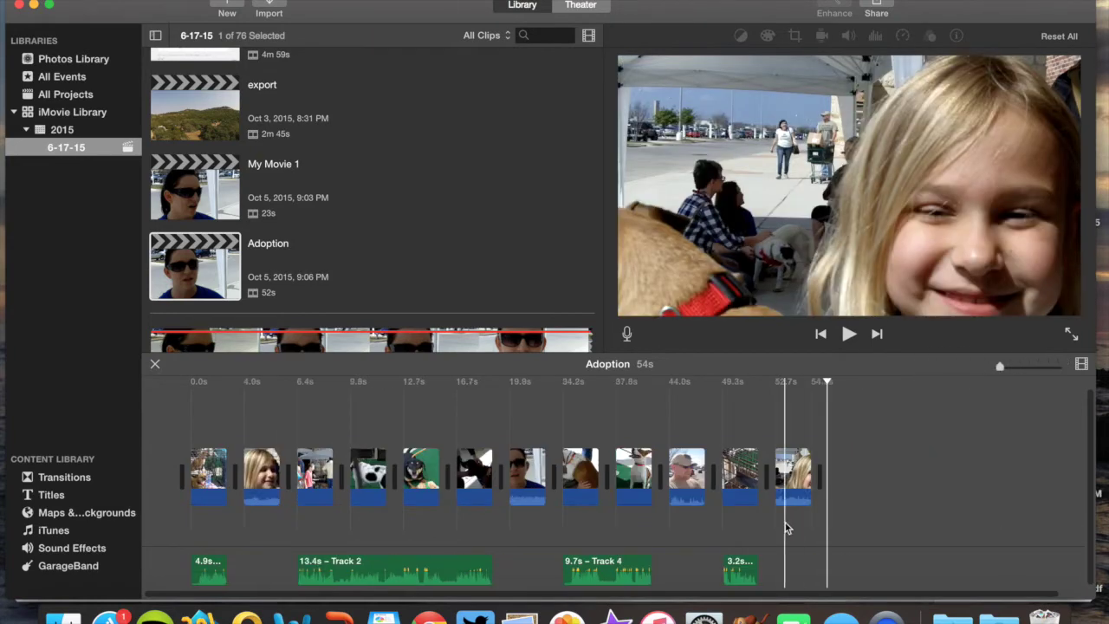
drag(1032, 595, 931, 587)
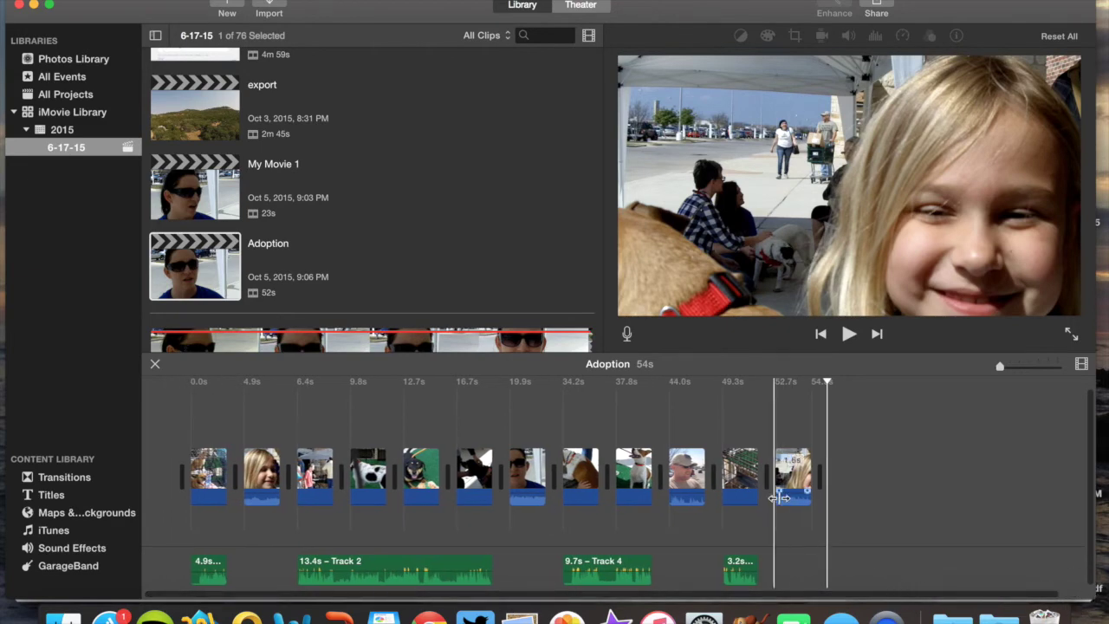
key(space)
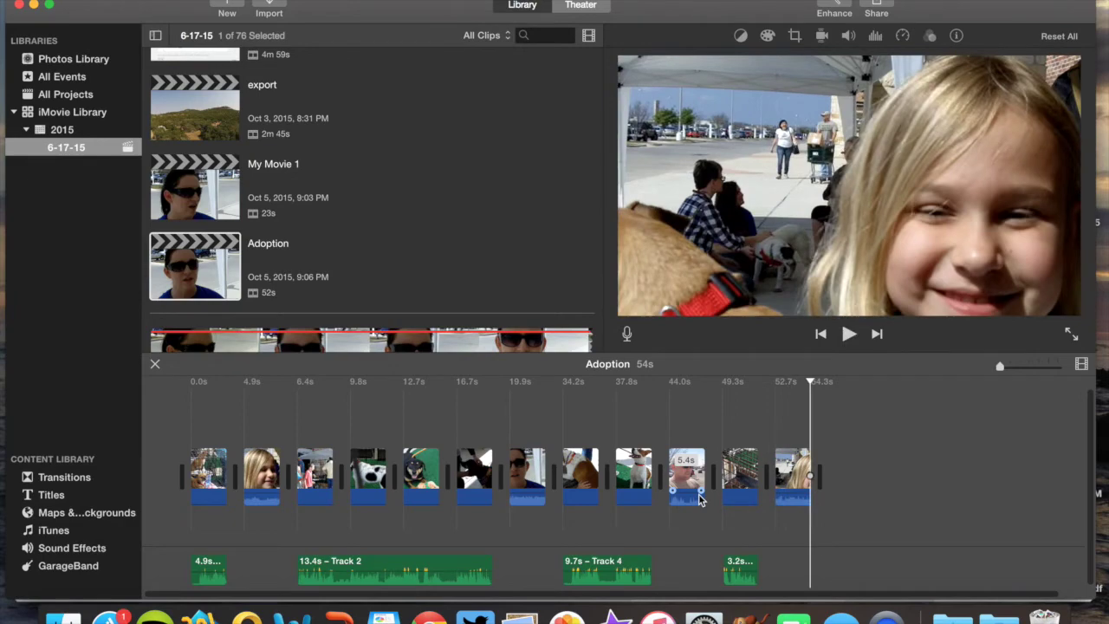
key(space)
Step: Preview the last voiceover recording in the event, 7.2 s long, and place it after the girl's clip, starting at 54.3 s
scroll(345, 273, down, 10)
key(space)
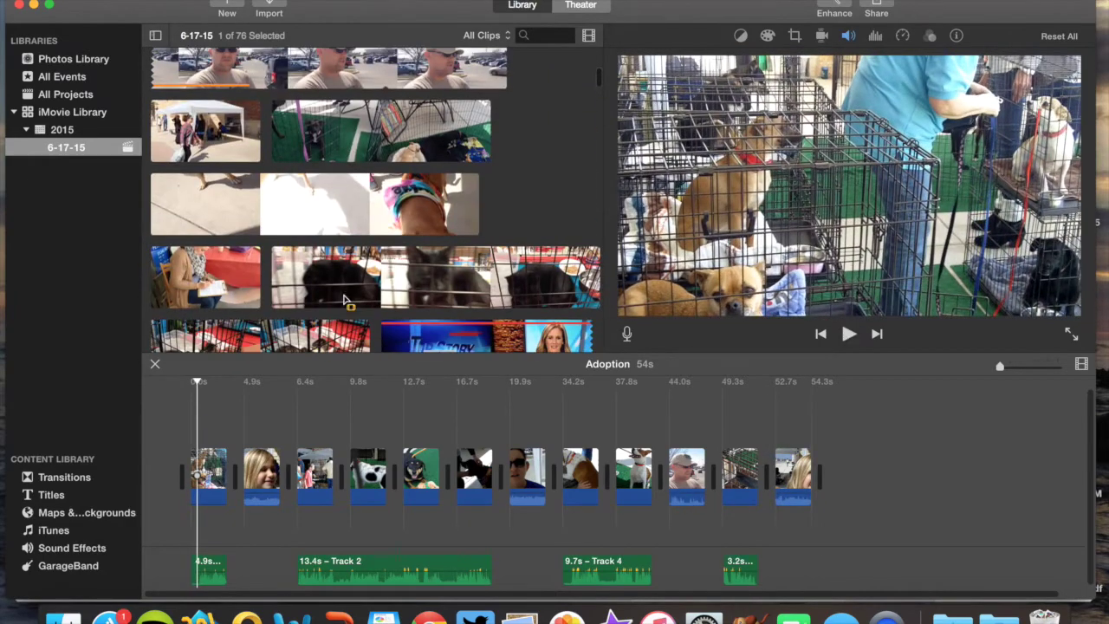
scroll(344, 290, down, 15)
drag(605, 126, 604, 355)
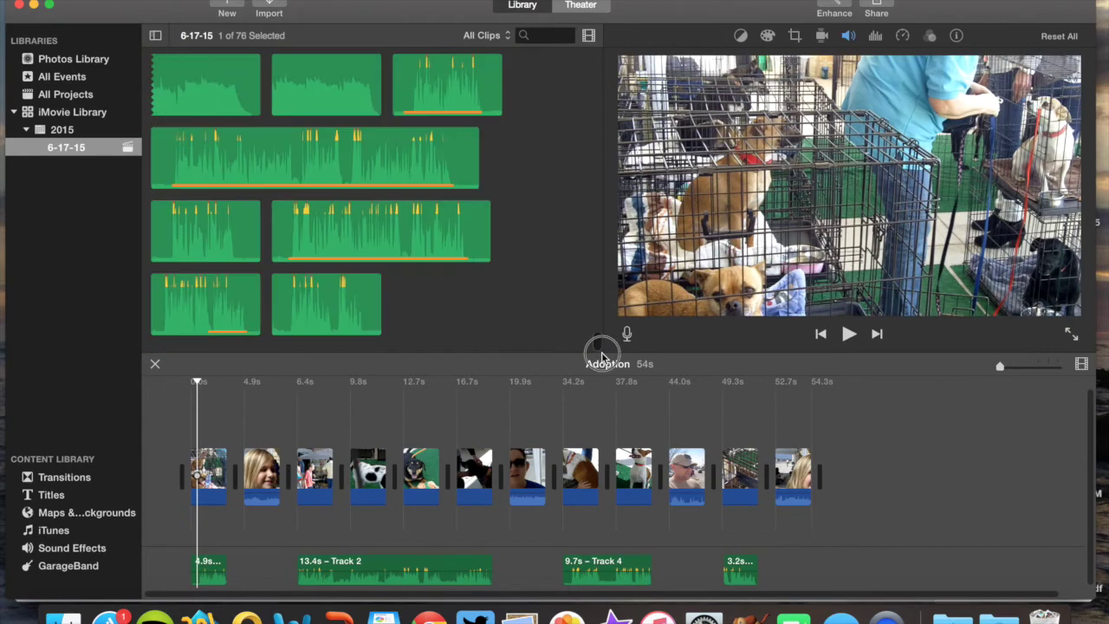
click(269, 303)
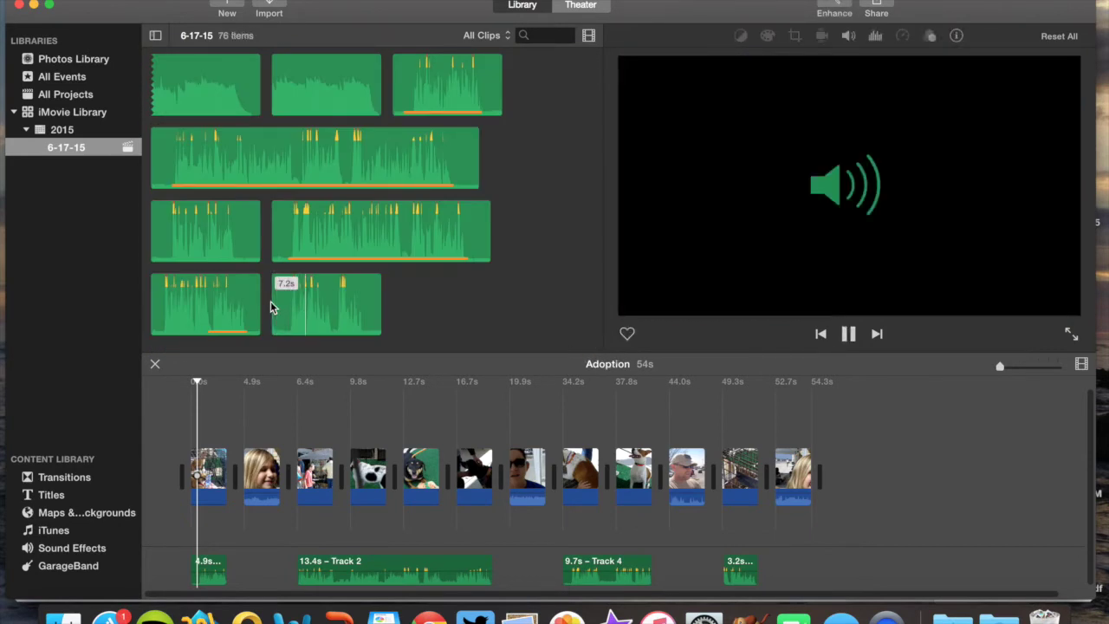
click(325, 312)
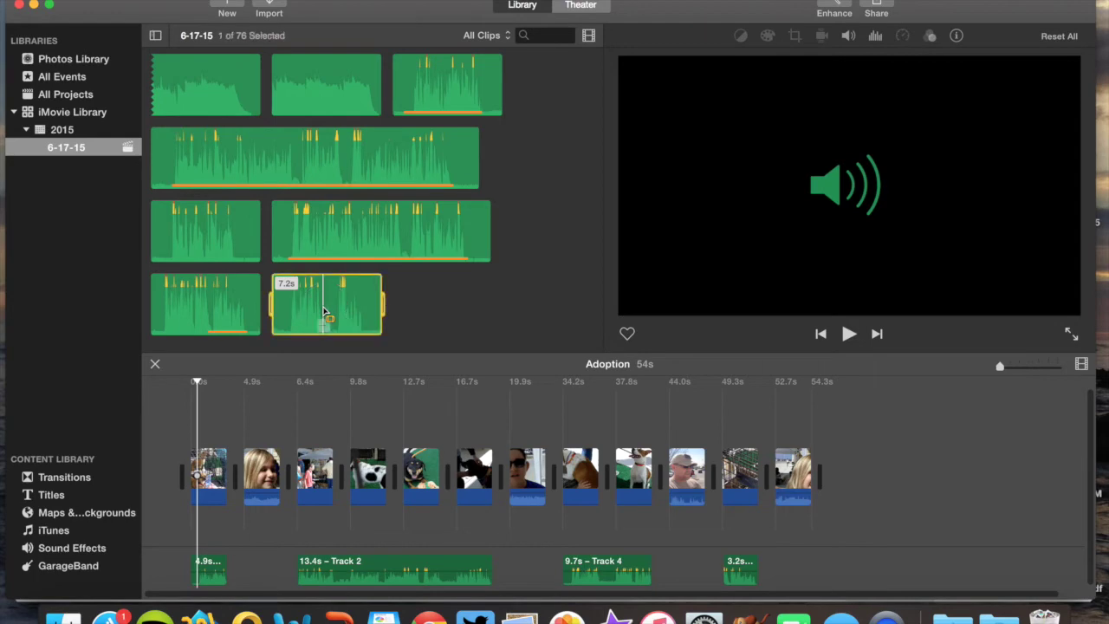
drag(315, 311, 828, 562)
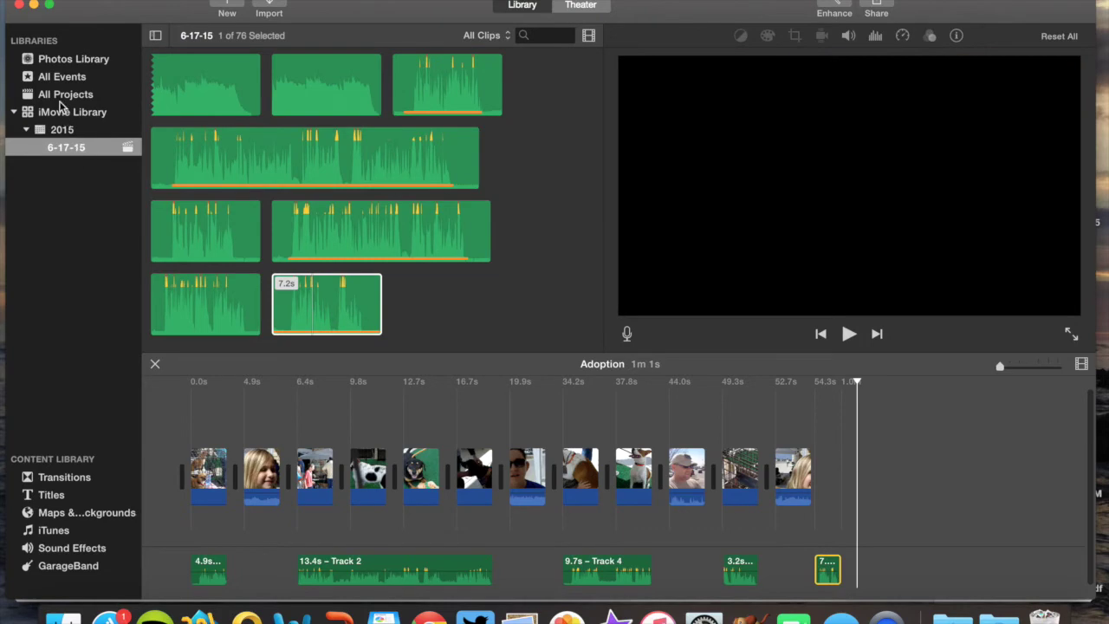
Step: Append about 8 s from the start of the man-and-dog footage after the girl's clip, above the final voiceover, and silence it
scroll(249, 210, down, 15)
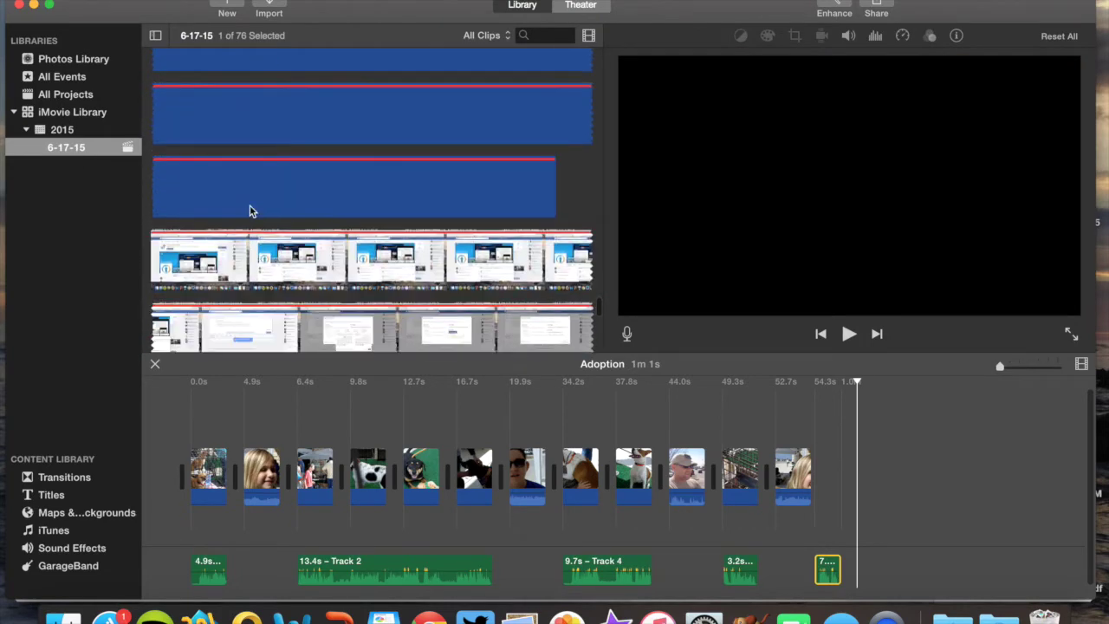
scroll(249, 210, down, 10)
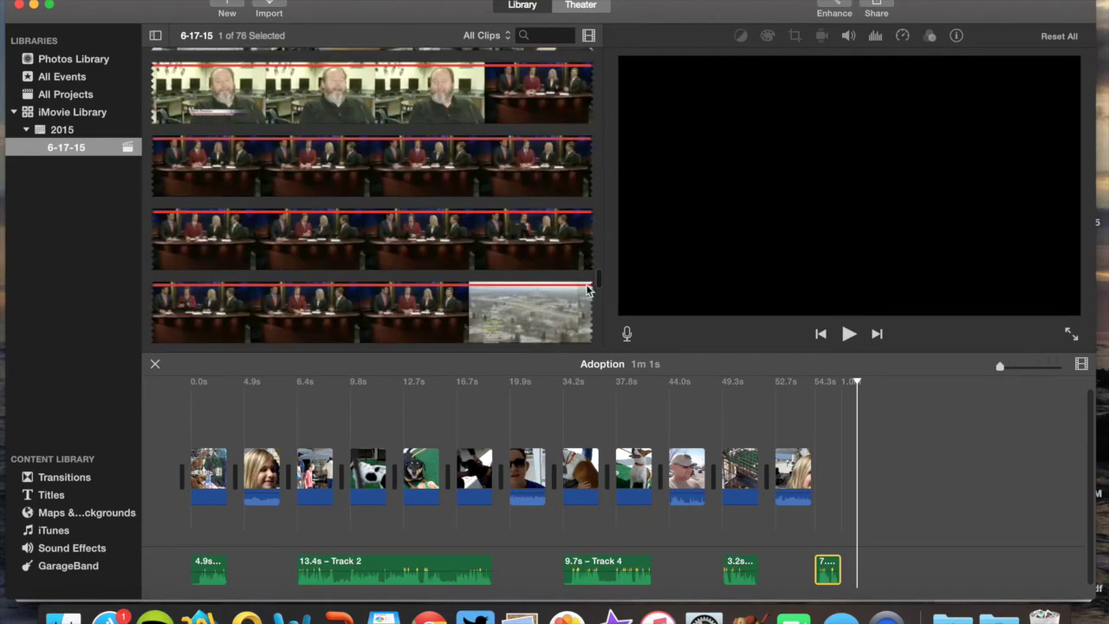
drag(595, 282, 610, 74)
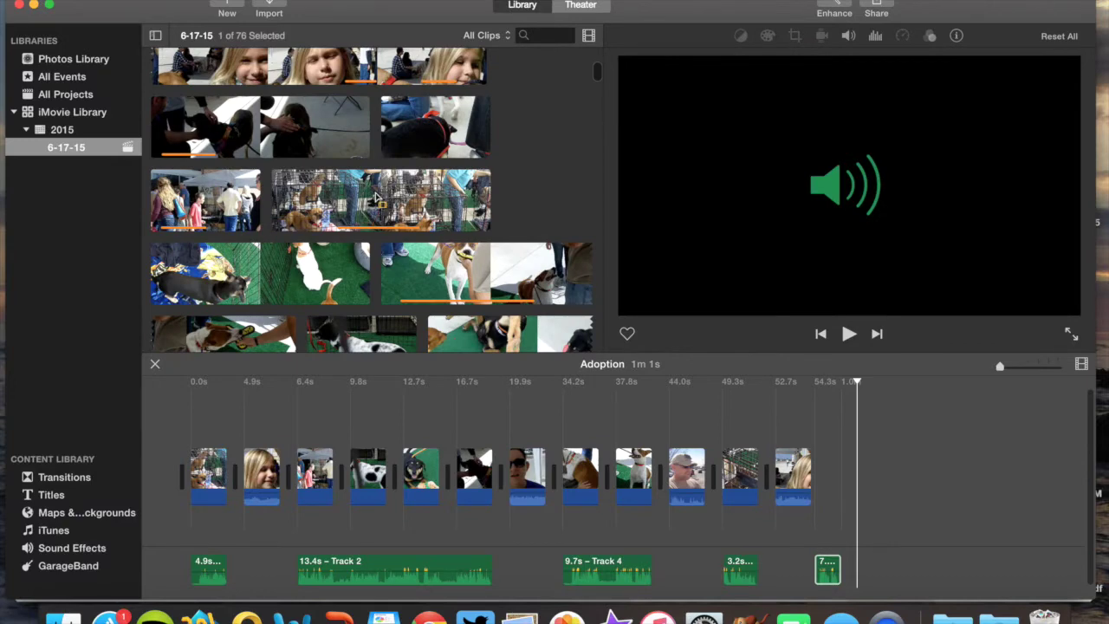
scroll(374, 199, down, 15)
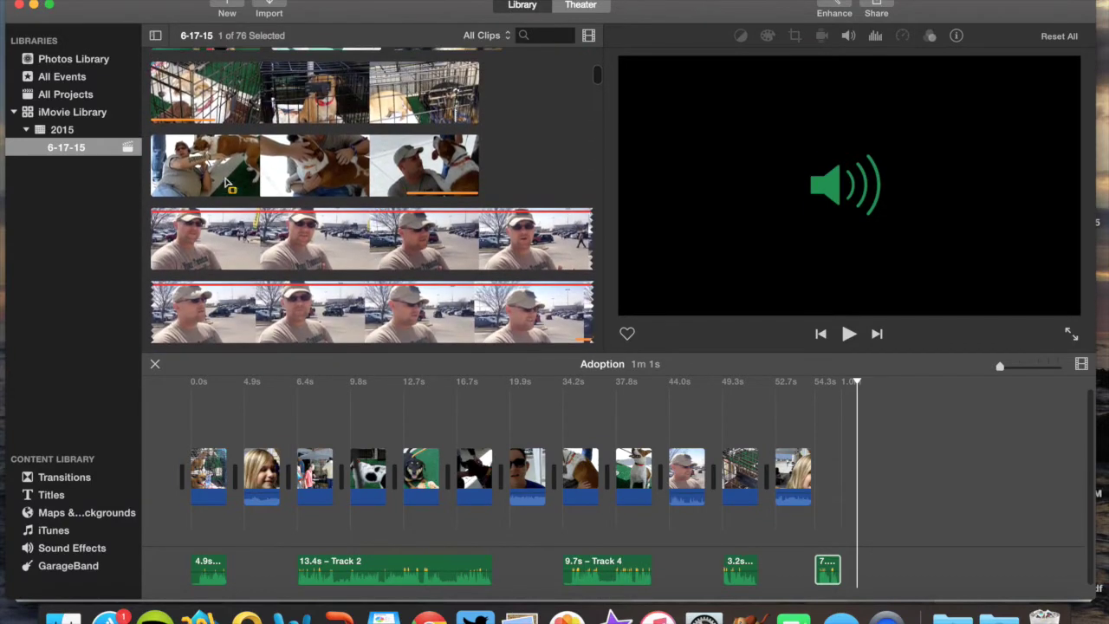
drag(158, 165, 845, 487)
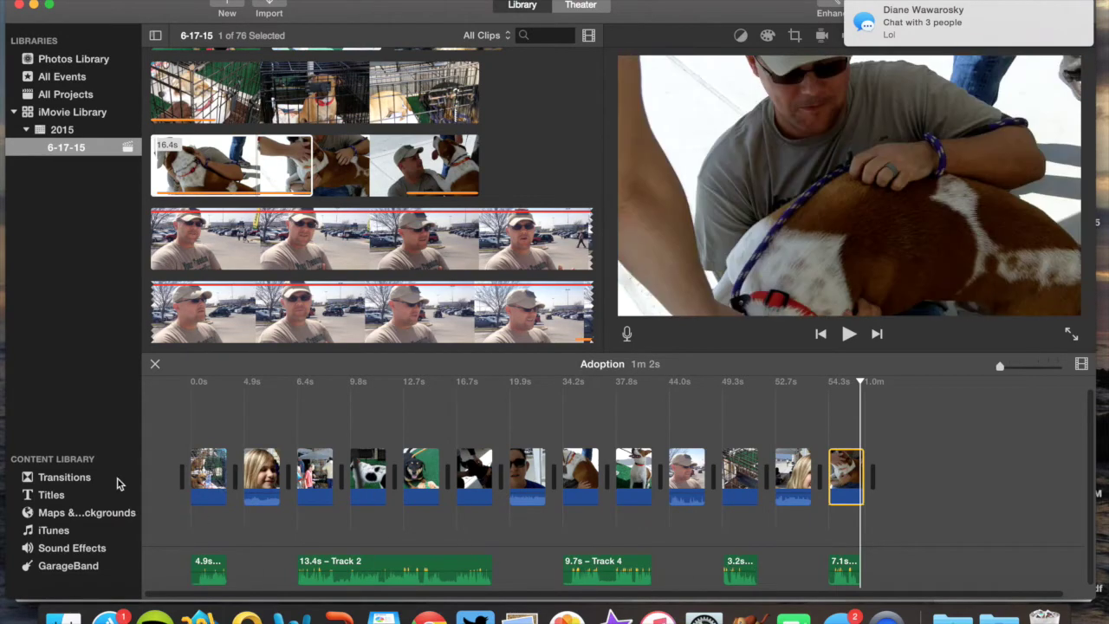
Step: Play back the ending and trim the start of voiceover Track 6, shortening it to 6.0 s
key(space)
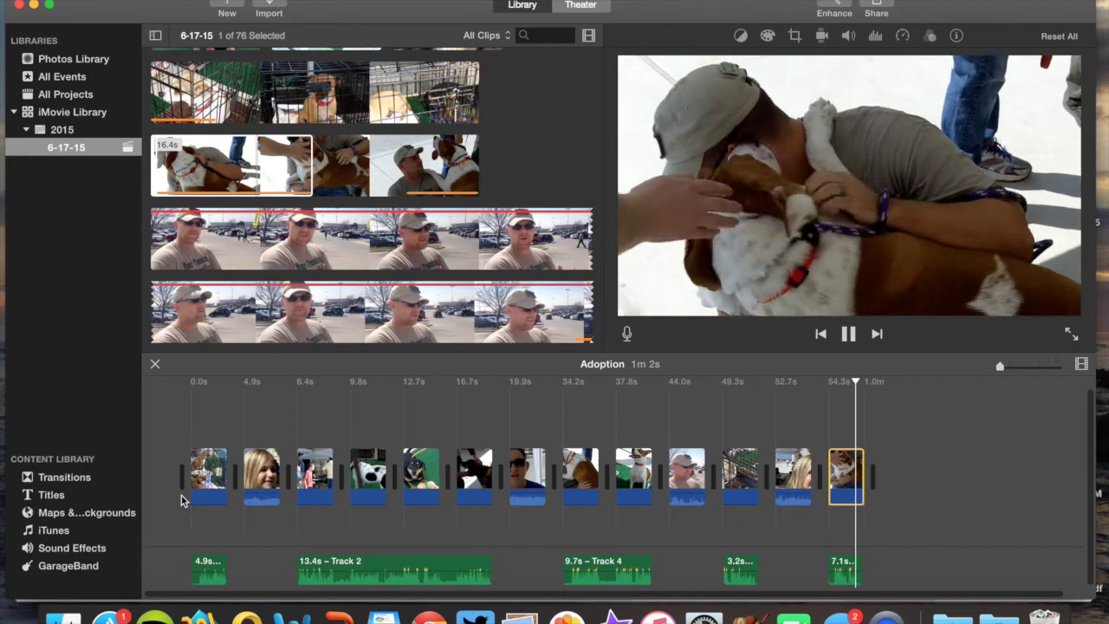
key(space)
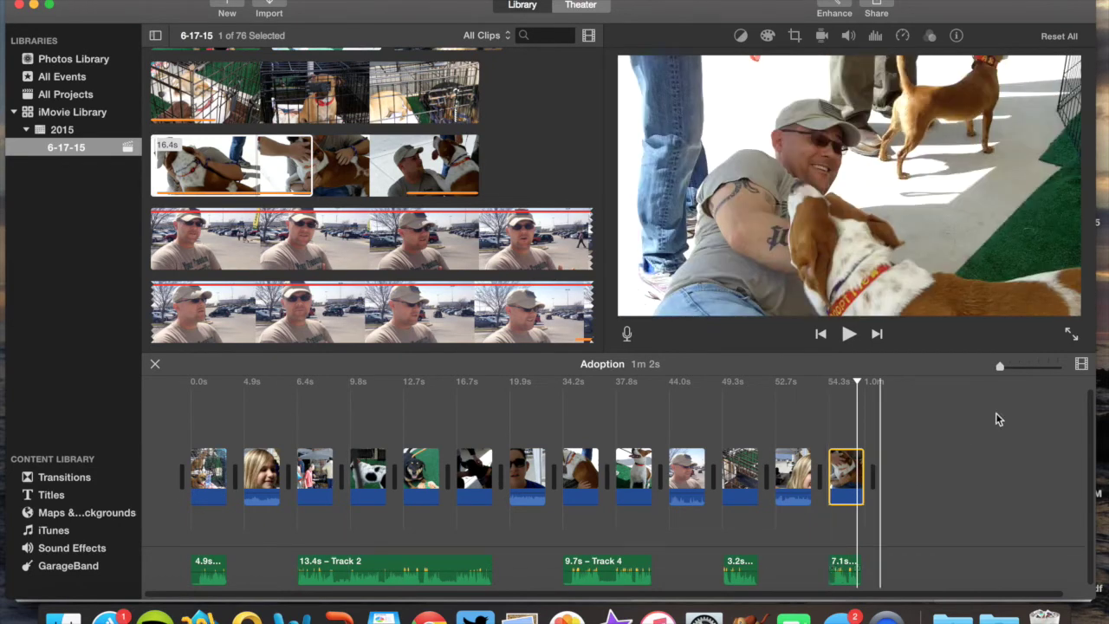
drag(1001, 366, 1040, 368)
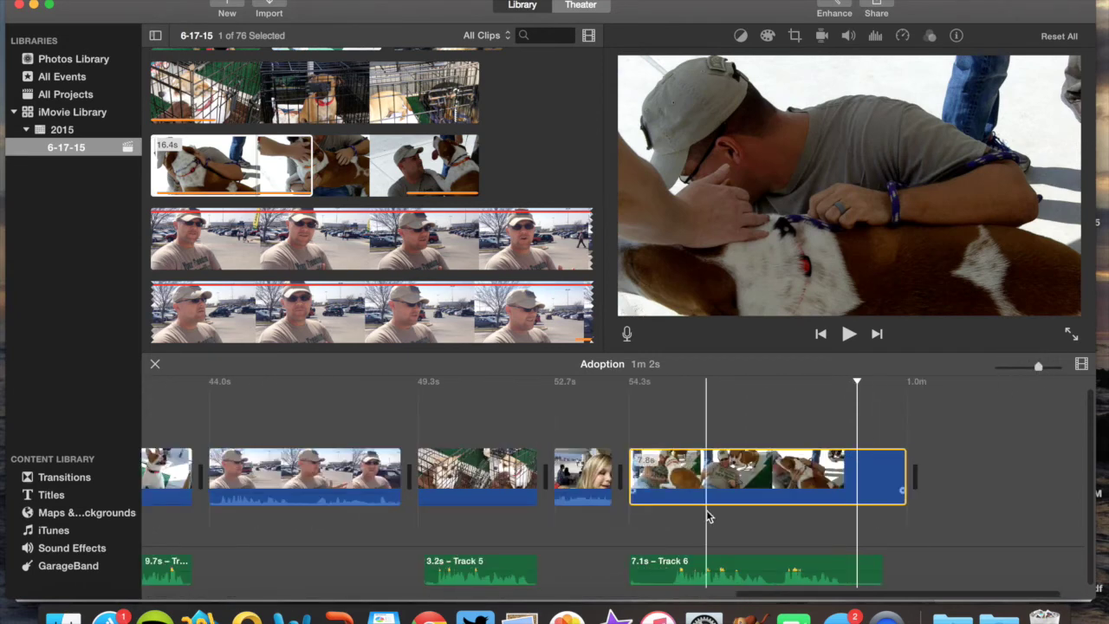
drag(631, 564, 651, 560)
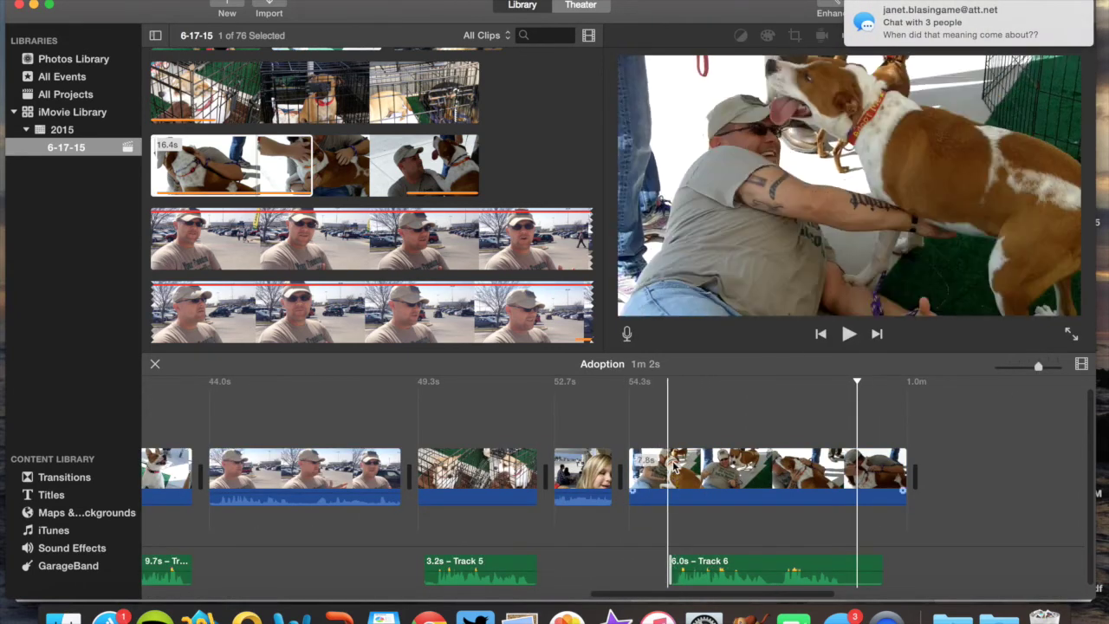
Step: Move Track 6 back to the start of the final man-and-dog clip at 54.3 s and play it back
click(667, 475)
click(702, 547)
drag(706, 561, 661, 563)
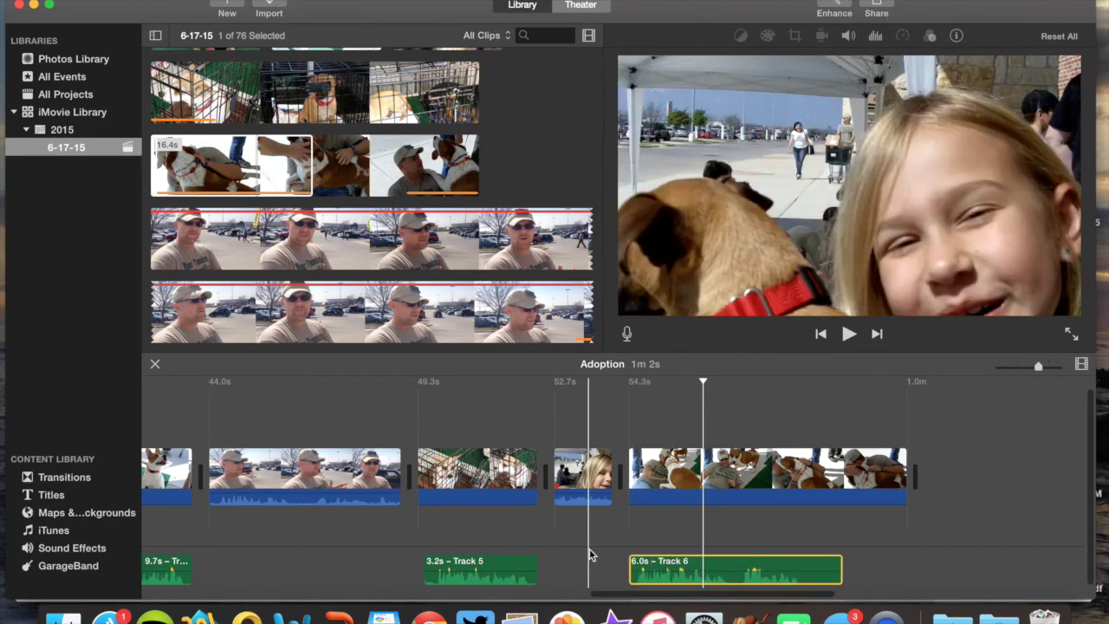
key(space)
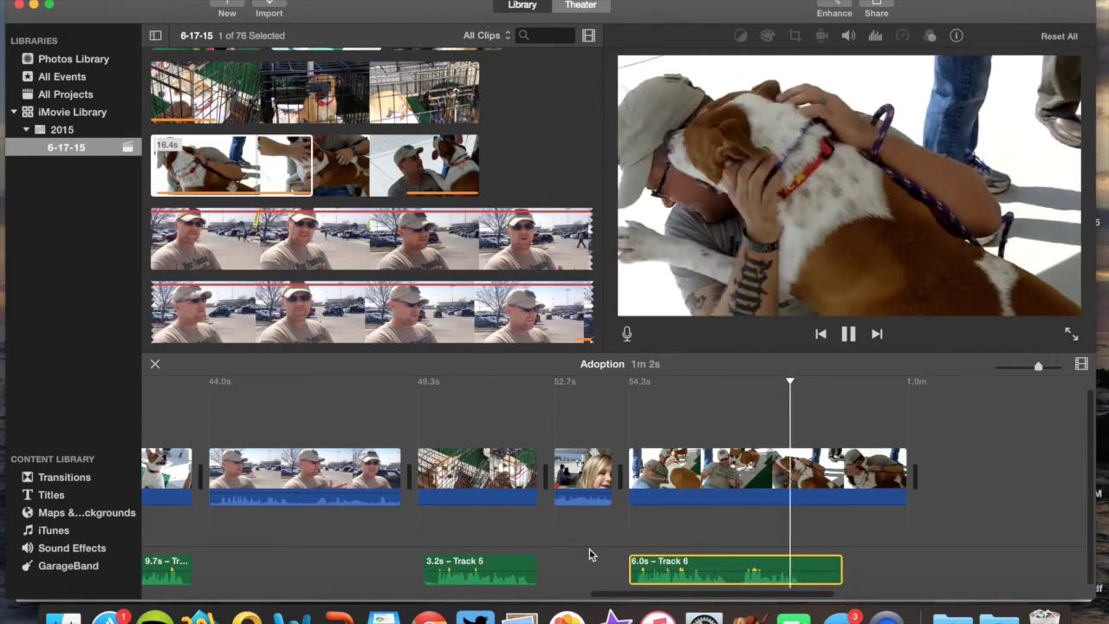
key(space)
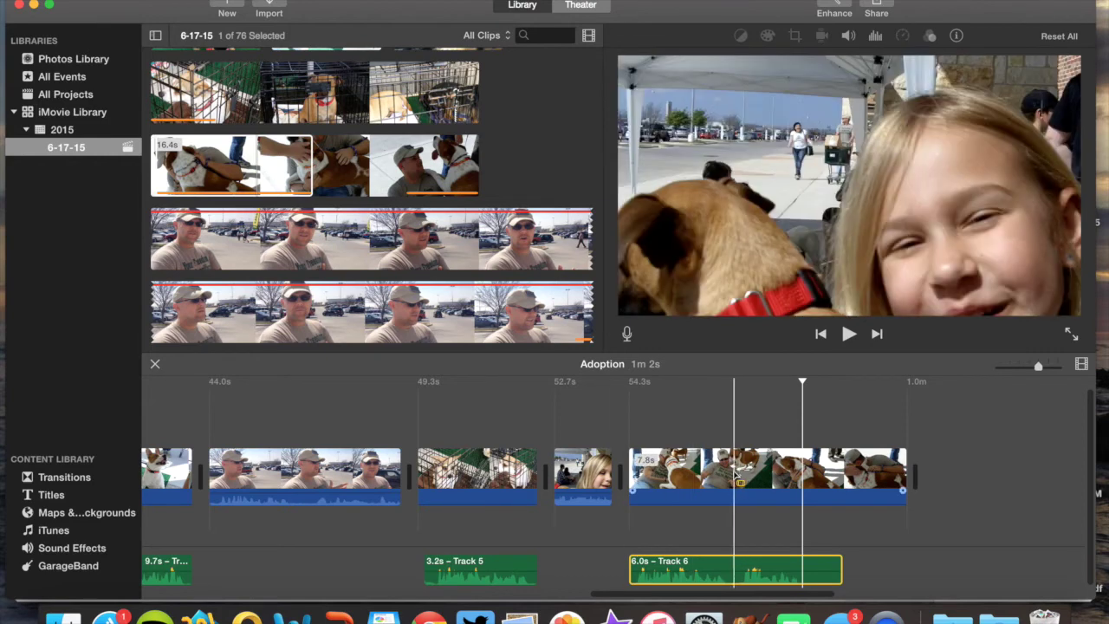
Step: Extend the end of the final man-and-dog clip to 12.2 s, trim off its opening seconds, and play the ending
click(733, 475)
drag(901, 470, 1065, 472)
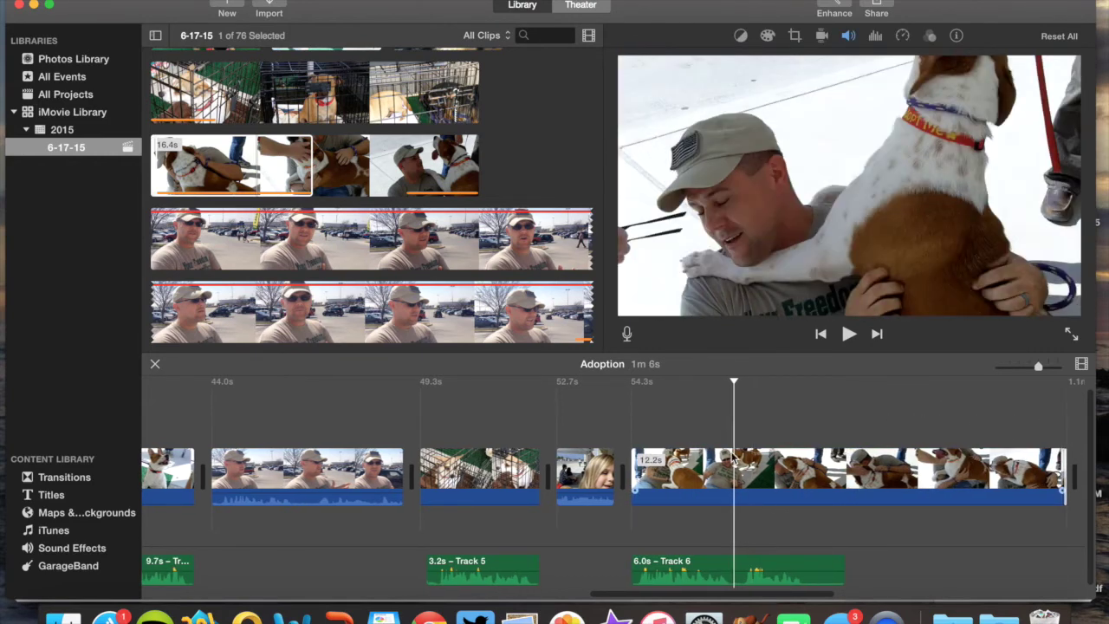
drag(635, 465, 728, 466)
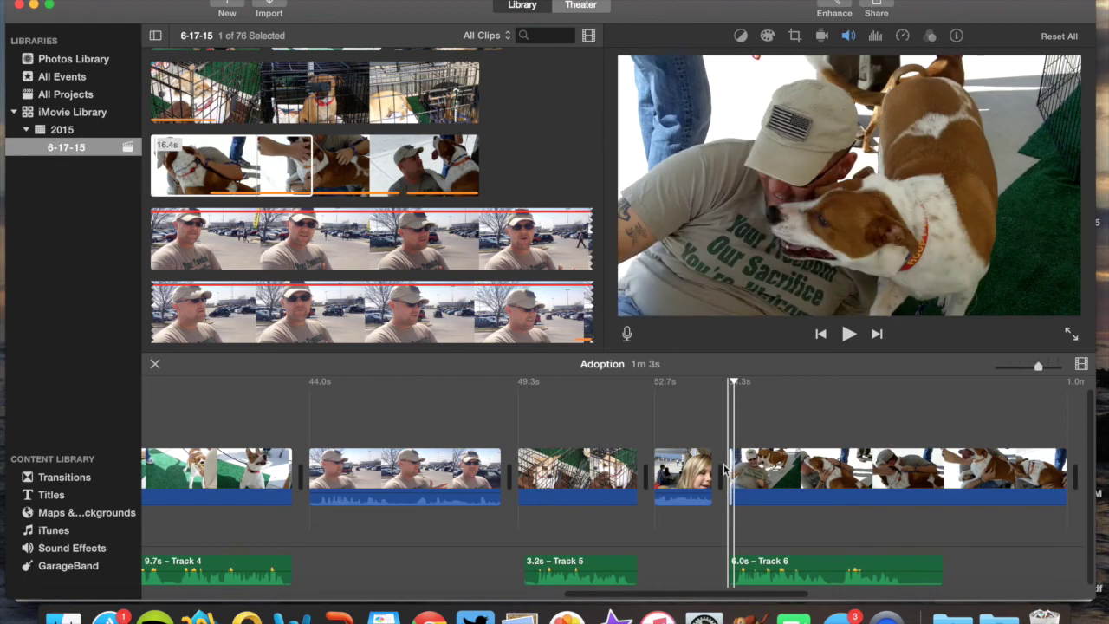
key(space)
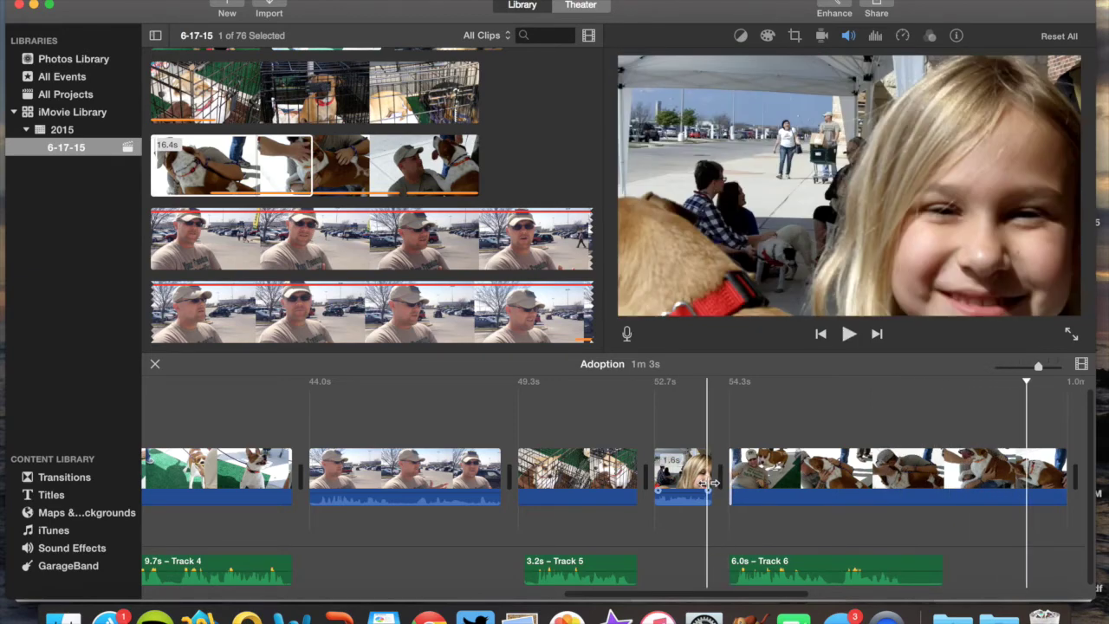
Step: Try the file export settings for the Adoption movie with High quality, then cancel the export
click(877, 7)
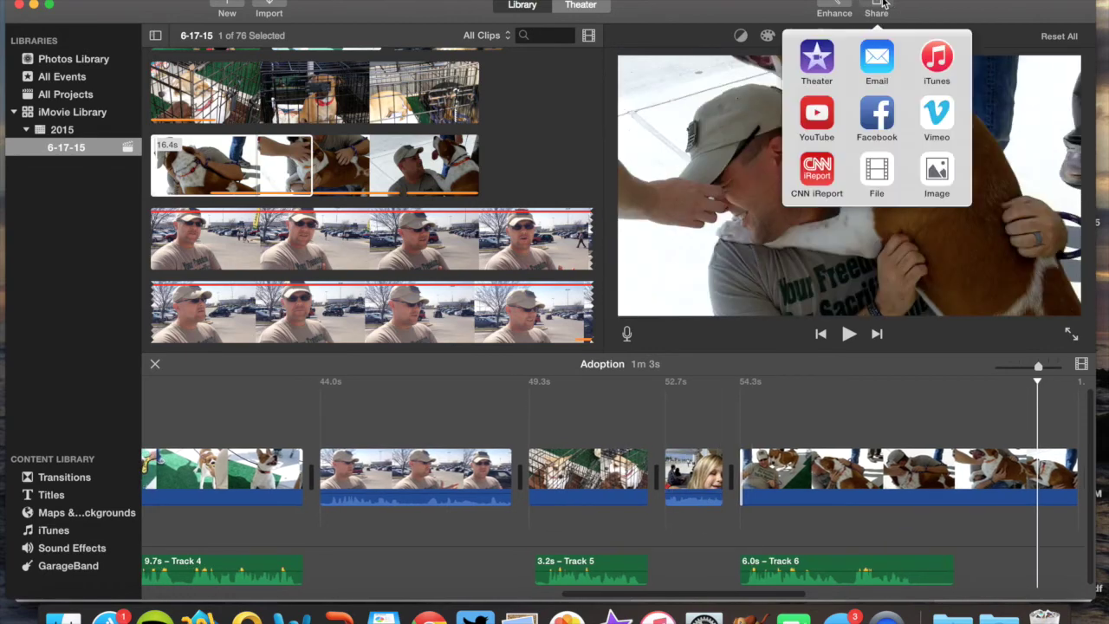
click(877, 172)
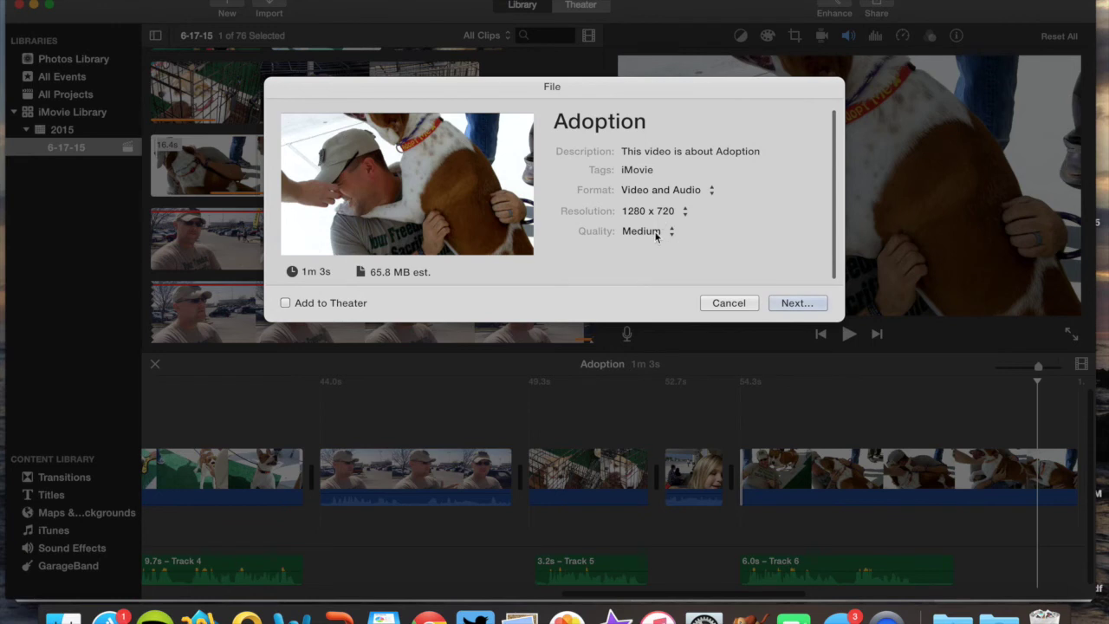
click(656, 235)
click(654, 248)
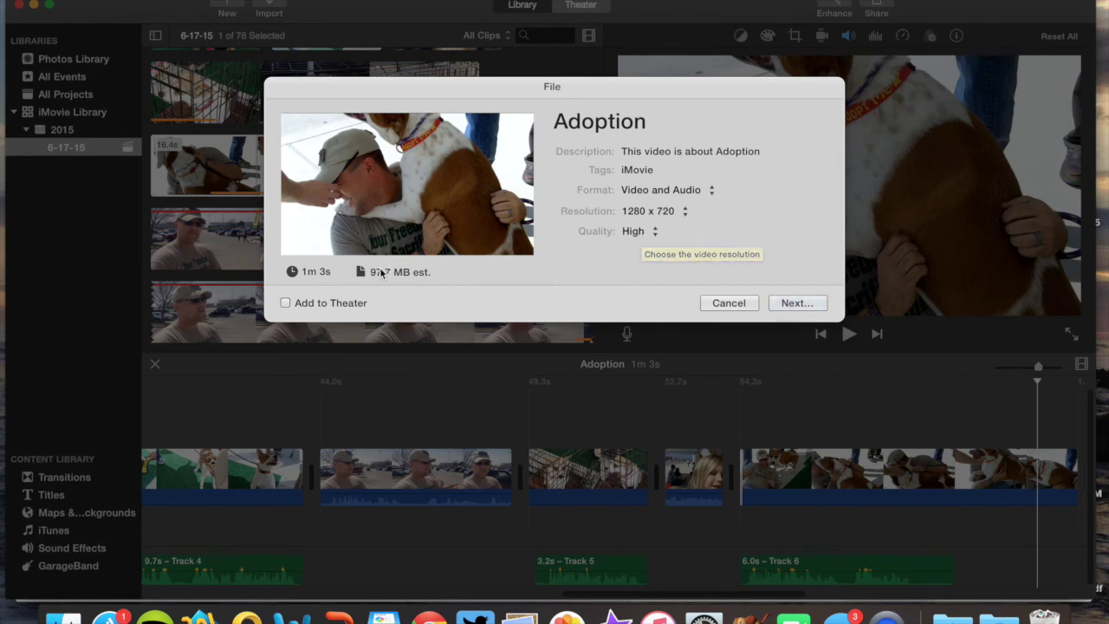
click(728, 303)
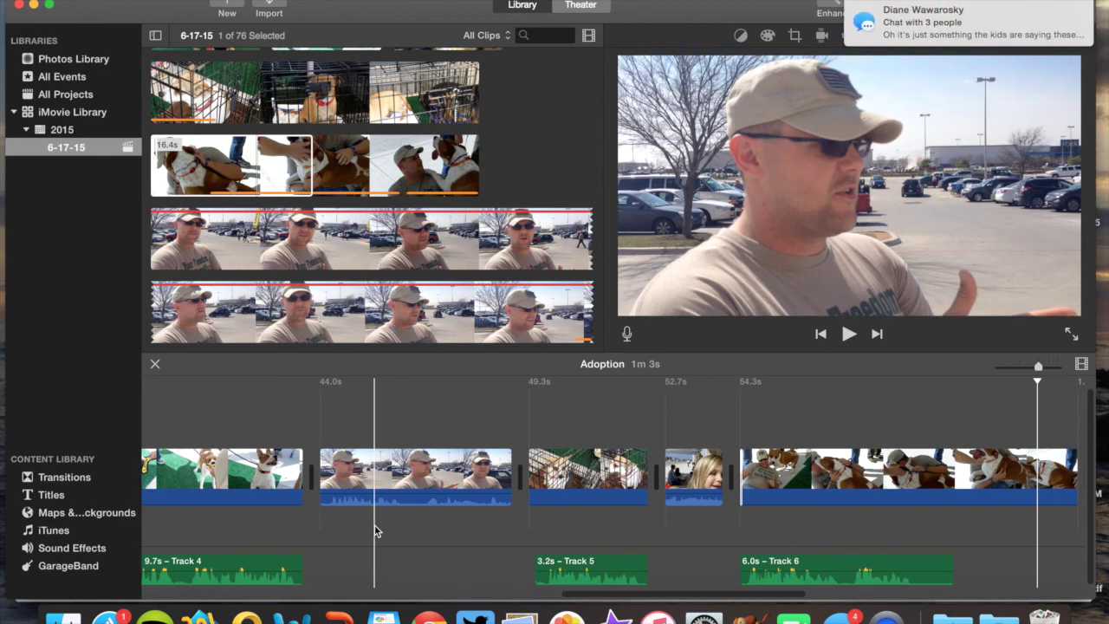
scroll(396, 520, left, 15)
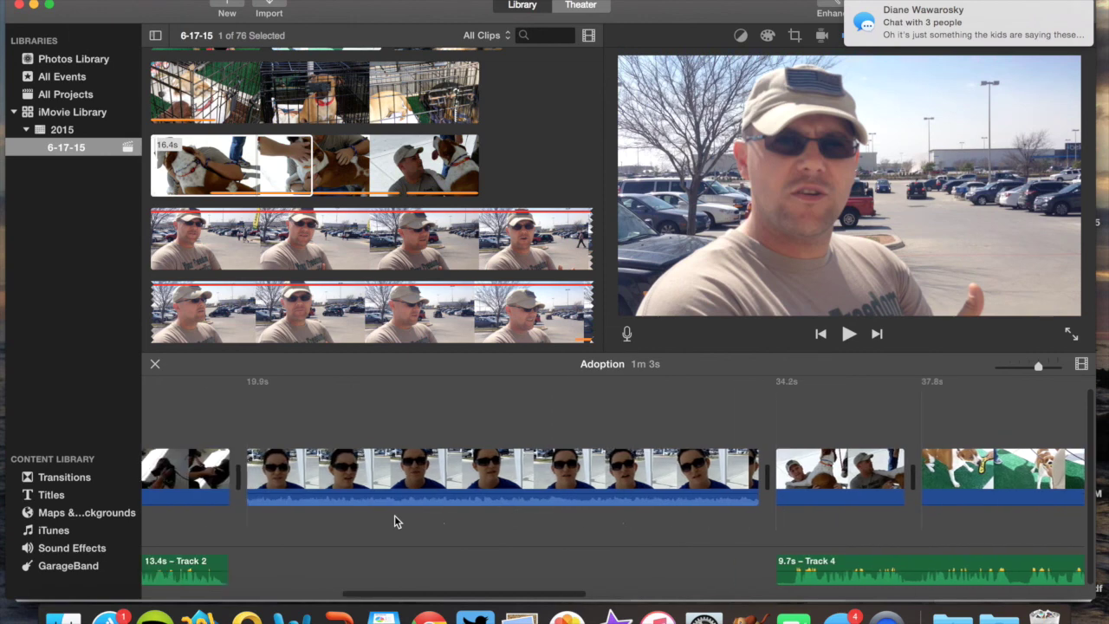